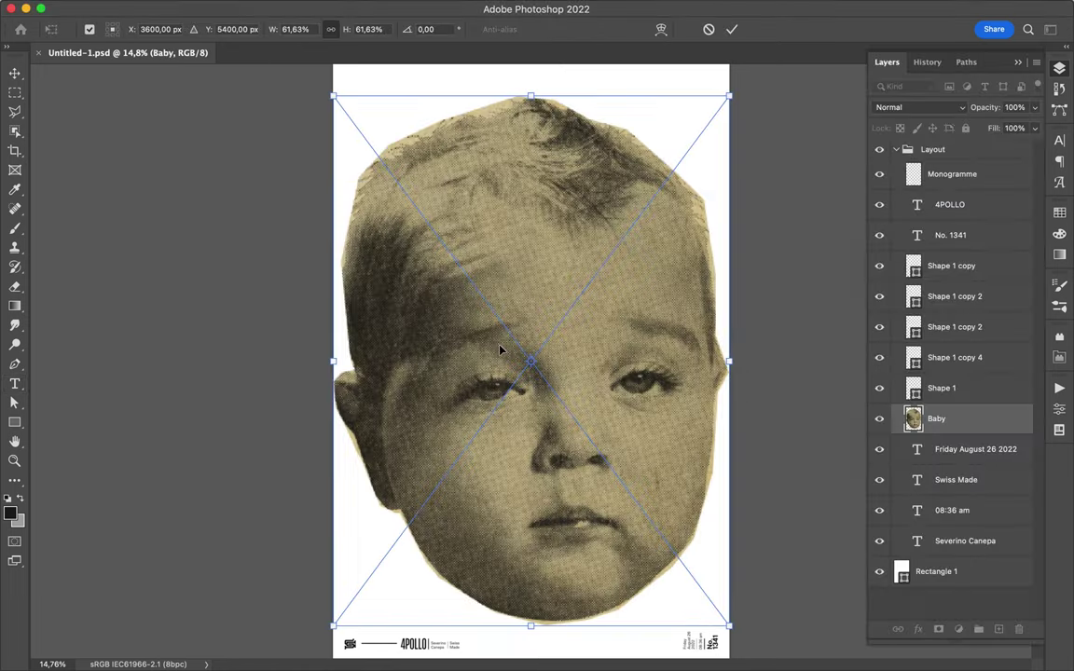
Step: Open Baby.png in Photoshop and move the baby face into the Untitled-1 poster
left_click(704, 445)
left_click_drag(703, 446, 491, 650)
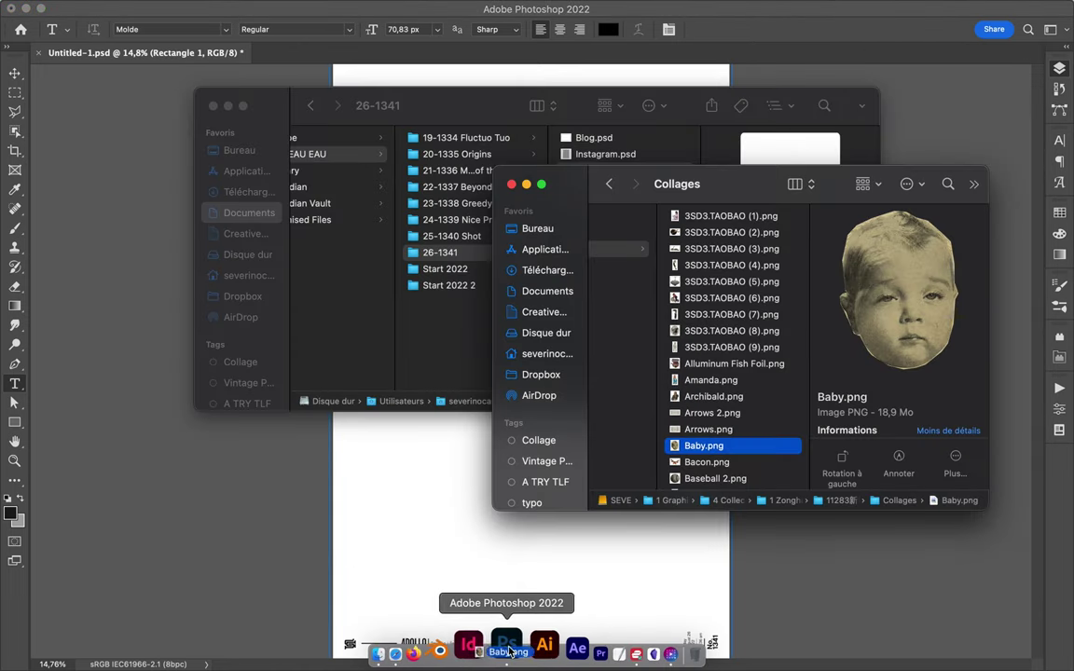
key("v")
left_click_drag(522, 317, 539, 300)
Step: Open both Arrows PNGs and drag each arrow strip into the poster, above and below
left_click(239, 52)
key("super+Tab")
key("Up")
left_click(712, 413, "shift")
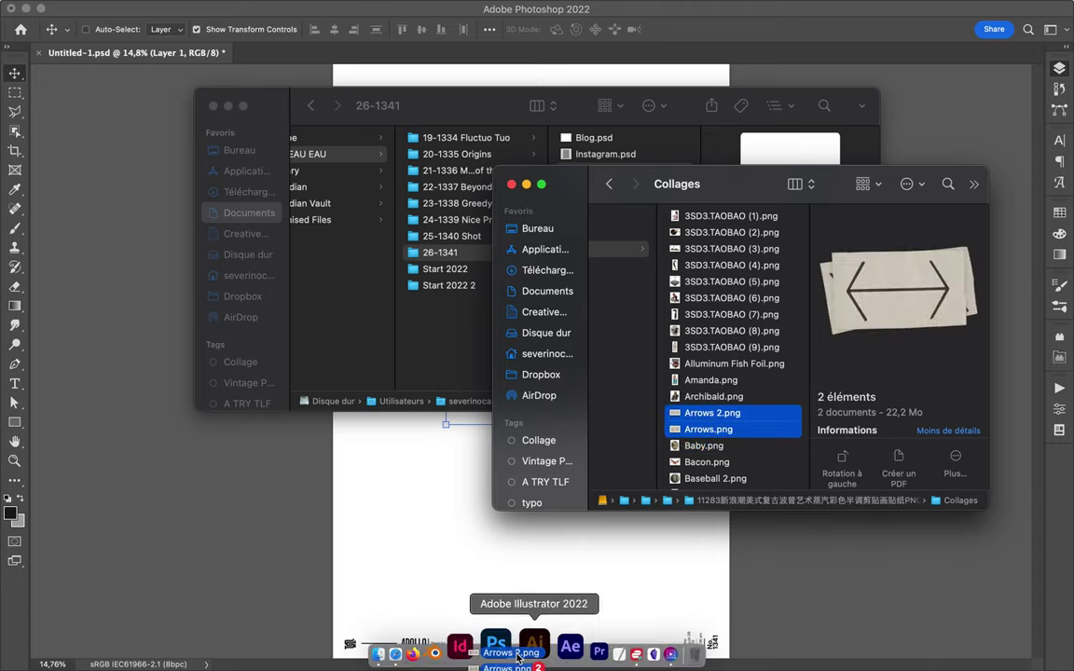
left_click_drag(708, 429, 491, 649)
left_click_drag(373, 279, 531, 150)
left_click(333, 52)
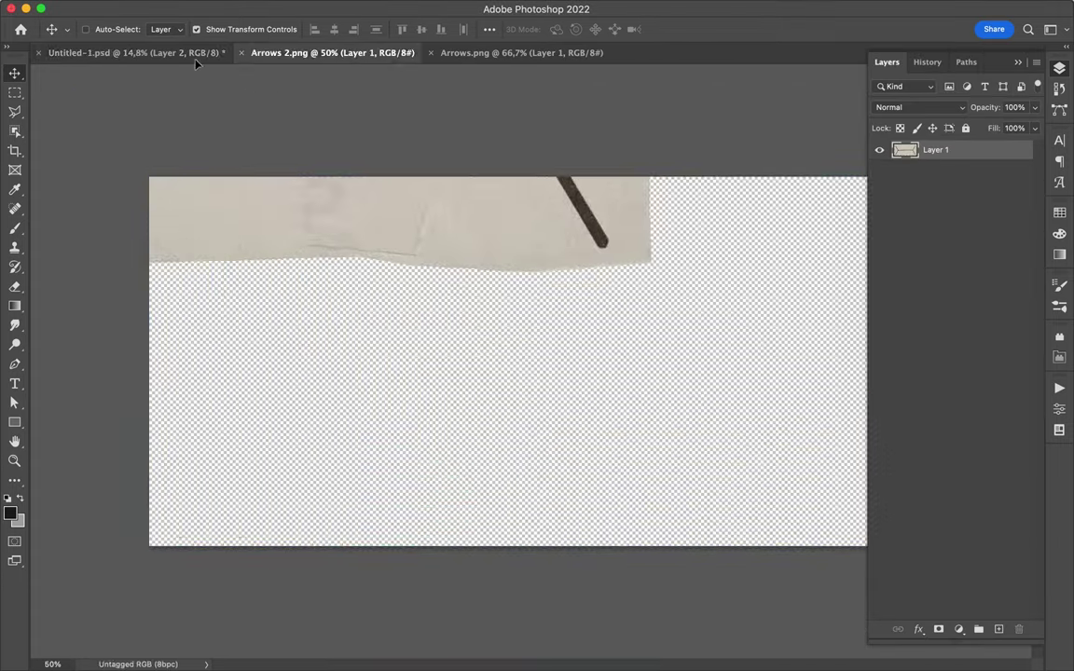
left_click_drag(373, 280, 532, 457)
Step: Close the arrow image tabs and return to browsing the collage files in Finder
left_click(241, 53)
left_click(241, 52)
key("super+Tab")
type("bacambas")
key("Down")
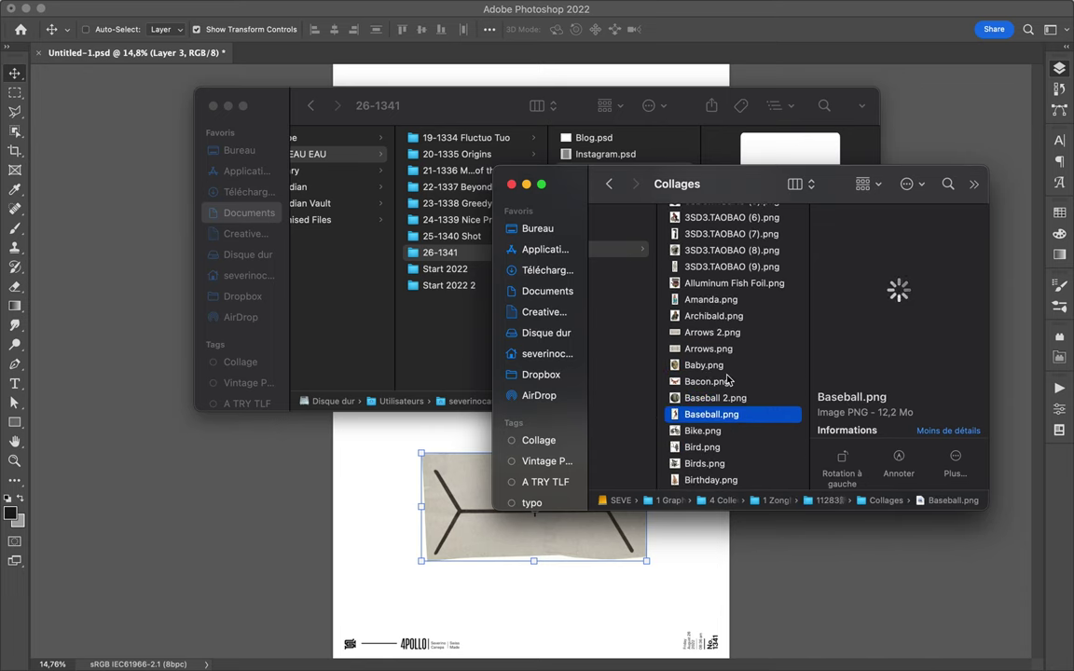
Step: Preview the Collages images BLK Ball, Blue Phone, Boombox and Boy 1 in Finder
key("Down")
key("Down")
scroll(728, 379, "down", 2)
key("Down")
key("Down")
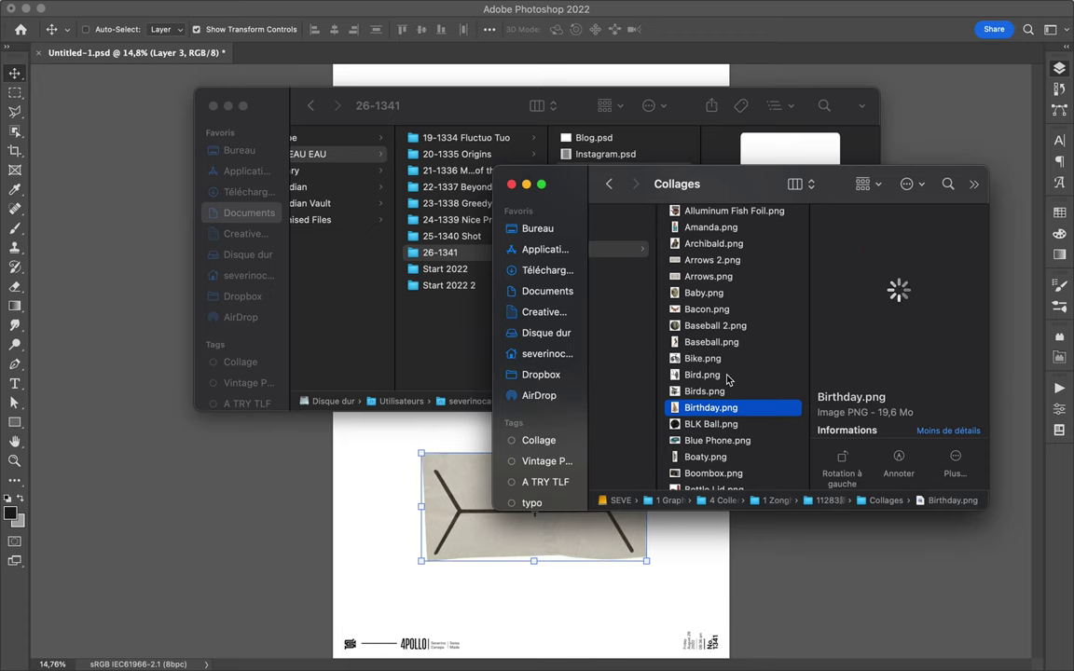
key("Down")
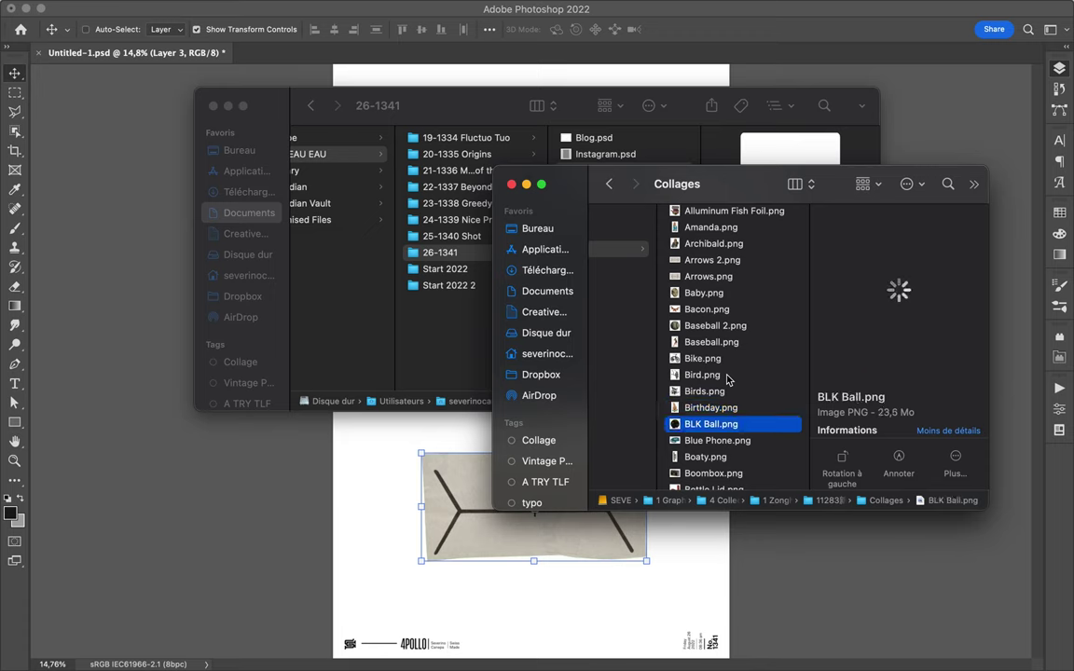
key("Down")
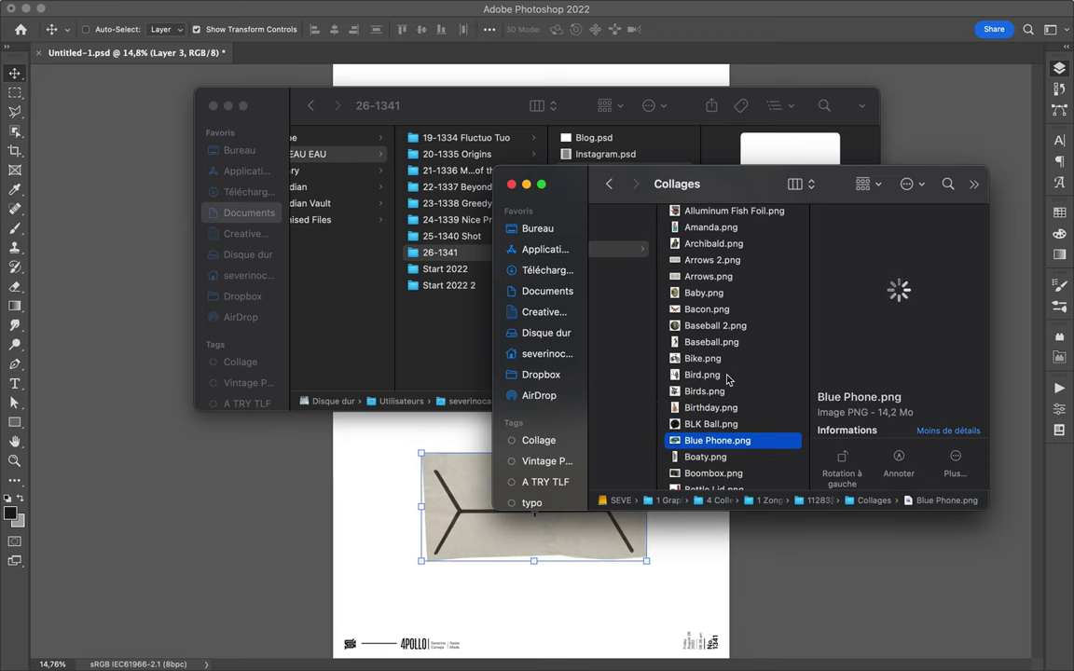
key("Down")
scroll(728, 382, "down", 5)
key("Down")
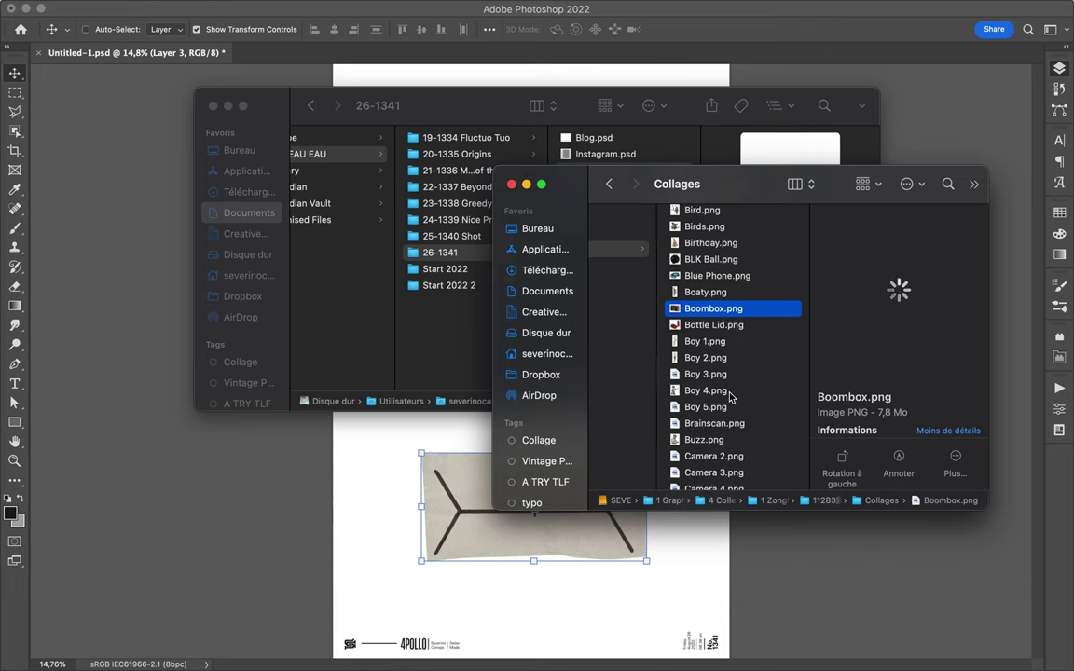
key("Down")
key("Down")
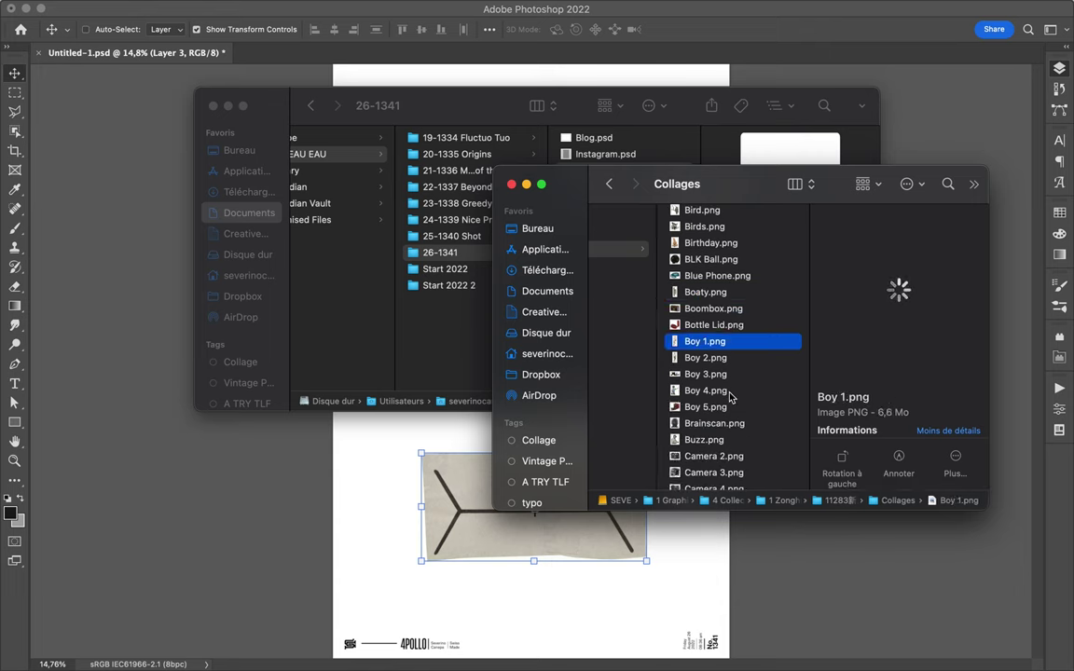
key("Down")
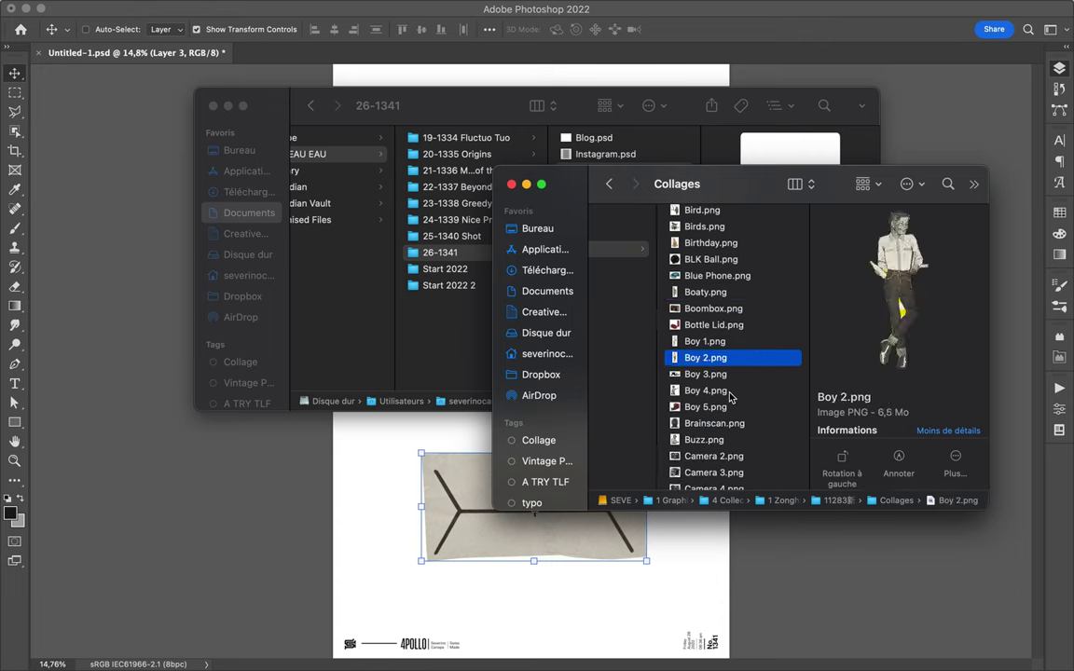
Step: Preview the Boy 3, Brainscan, Buzz, Camera, Head Old Guy and Jeff images
key("Down")
key("Down")
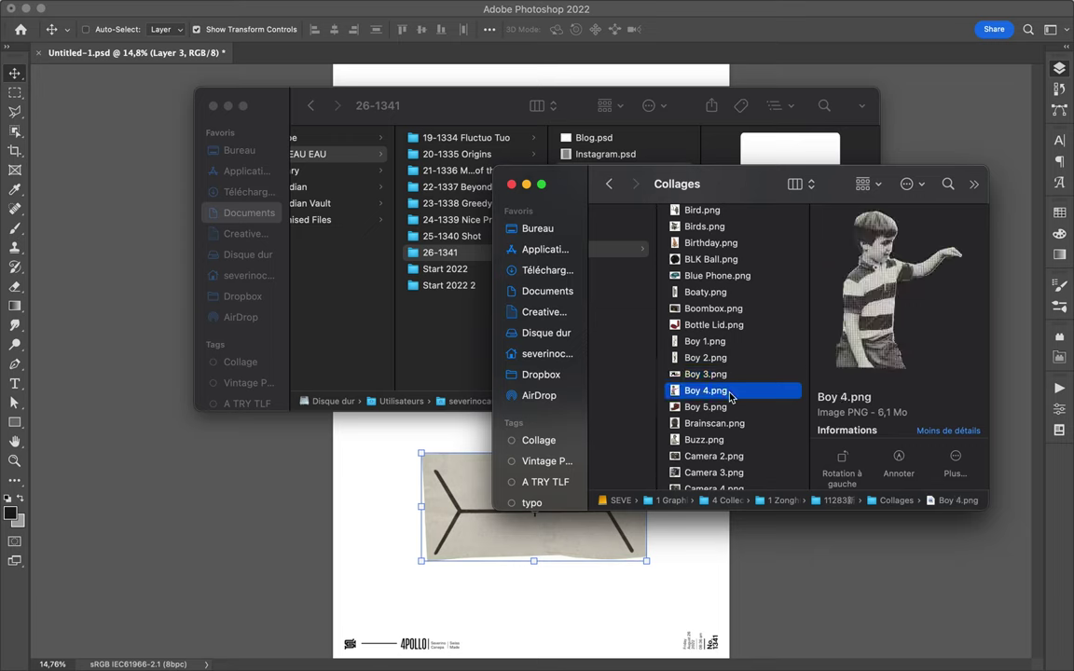
key("Down")
key("Down")
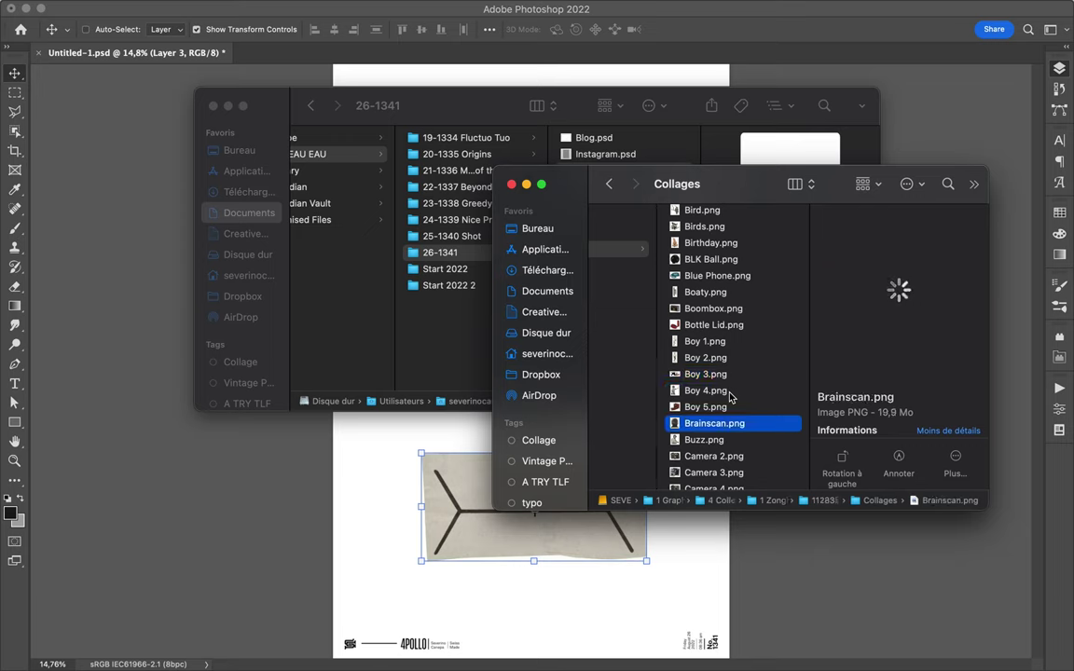
key("Down")
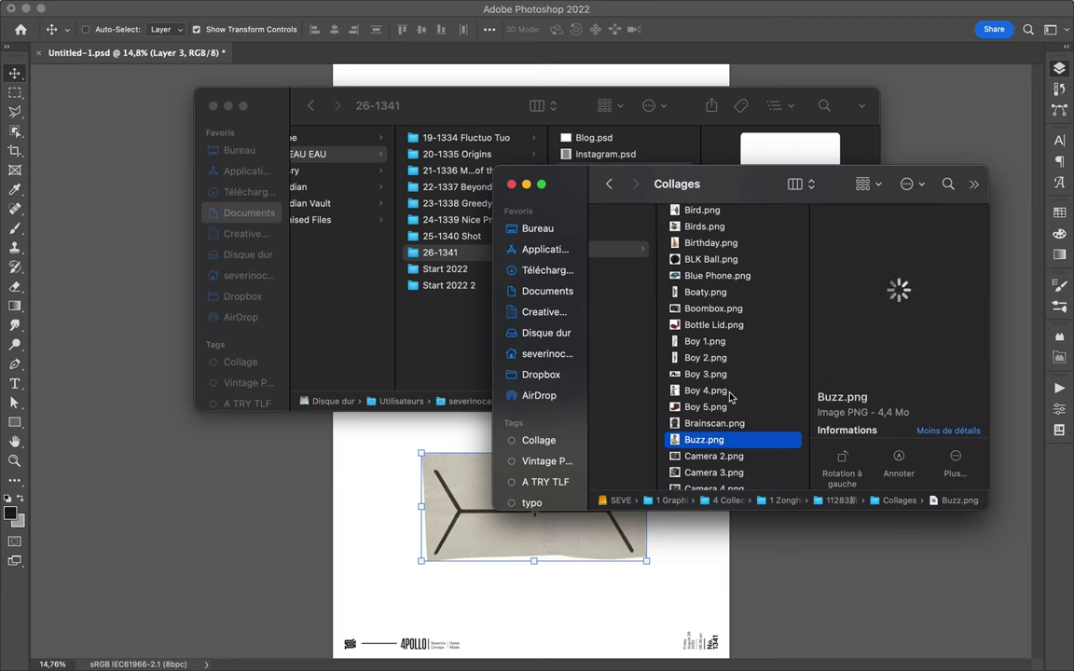
key("Down")
key("Down")
scroll(730, 398, "down", 10)
scroll(730, 398, "down", 10)
scroll(730, 400, "down", 10)
scroll(729, 402, "up", 5)
scroll(708, 308, "up", 5)
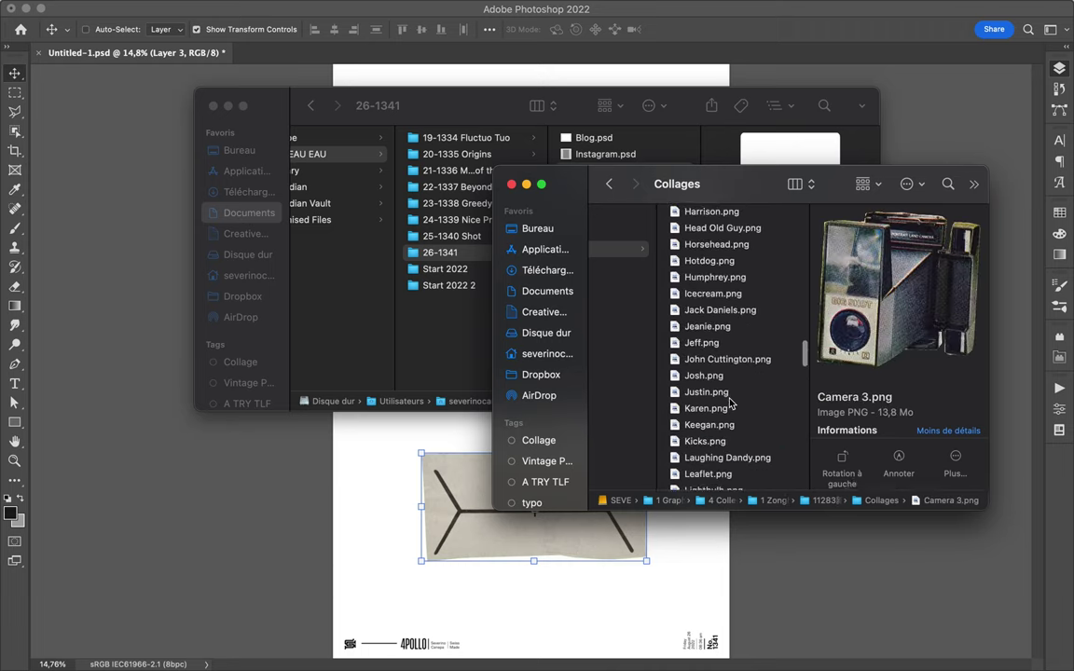
left_click(730, 243)
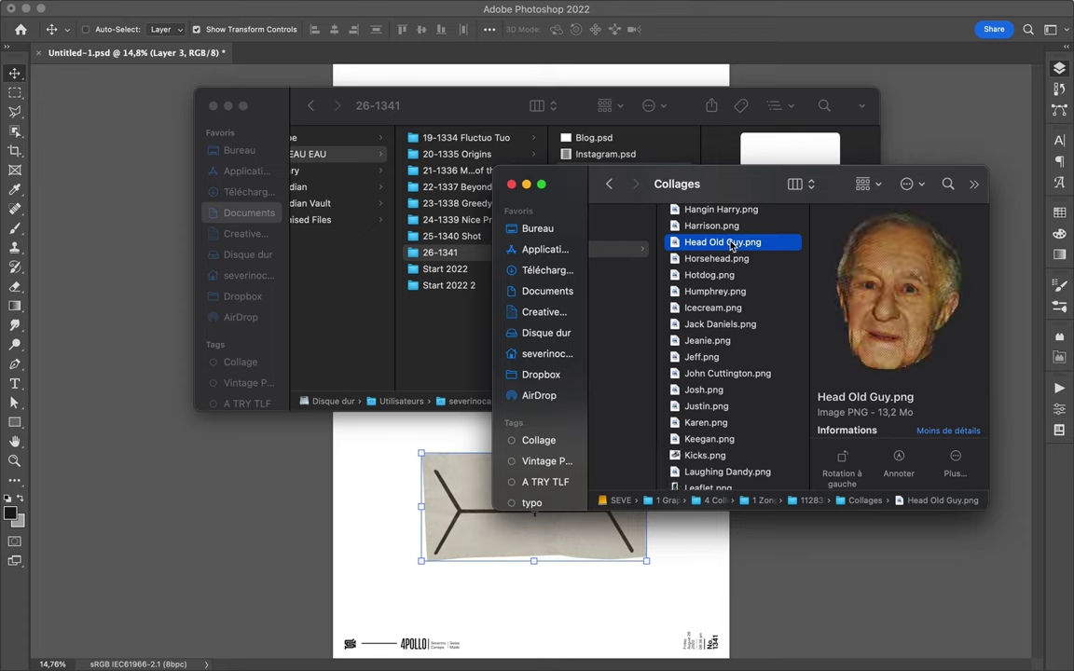
left_click(724, 359)
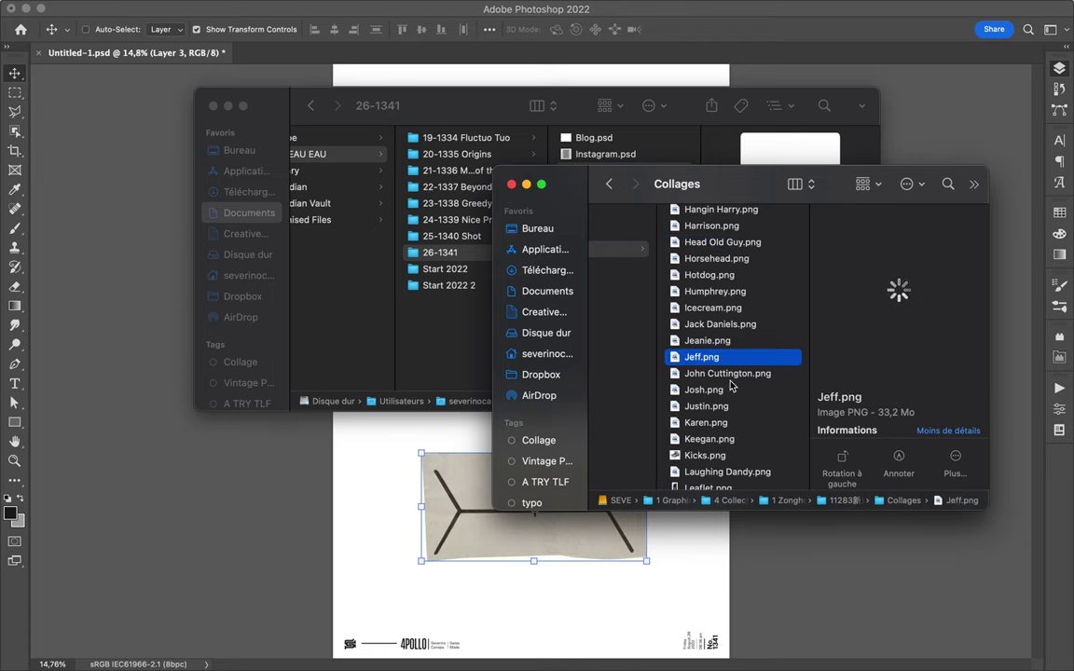
Step: Browse the parent folders, including 1 Zonghuo and the 42002 and 118011 resource folders
scroll(731, 385, "down", 5)
scroll(709, 373, "down", 5)
scroll(671, 368, "left", 3)
scroll(690, 373, "left", 3)
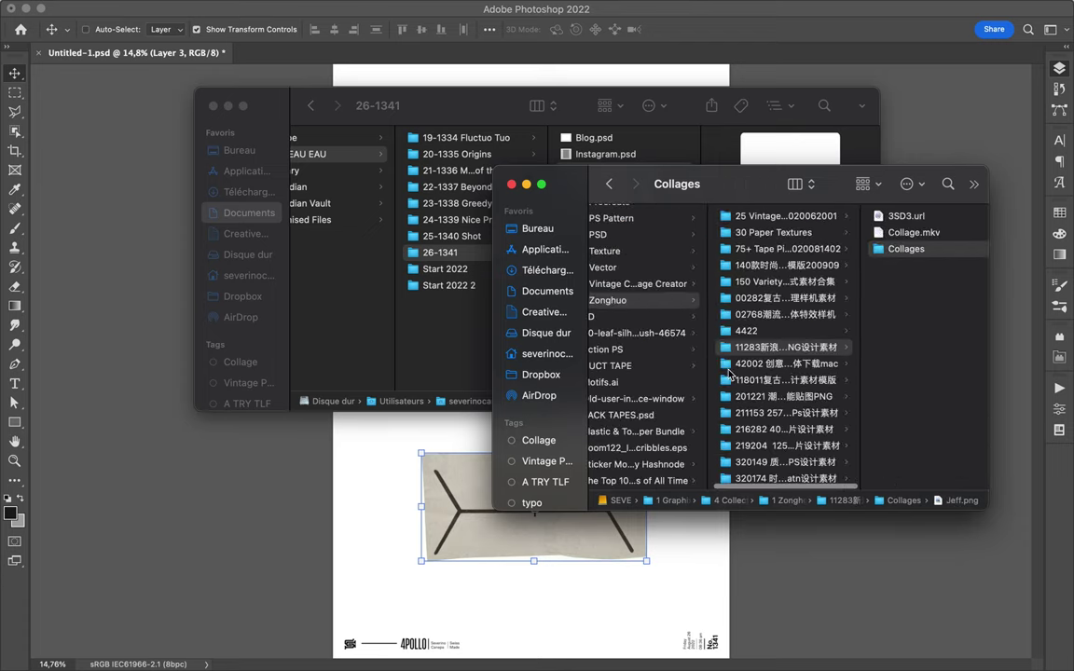
left_click(701, 371)
left_click(714, 331)
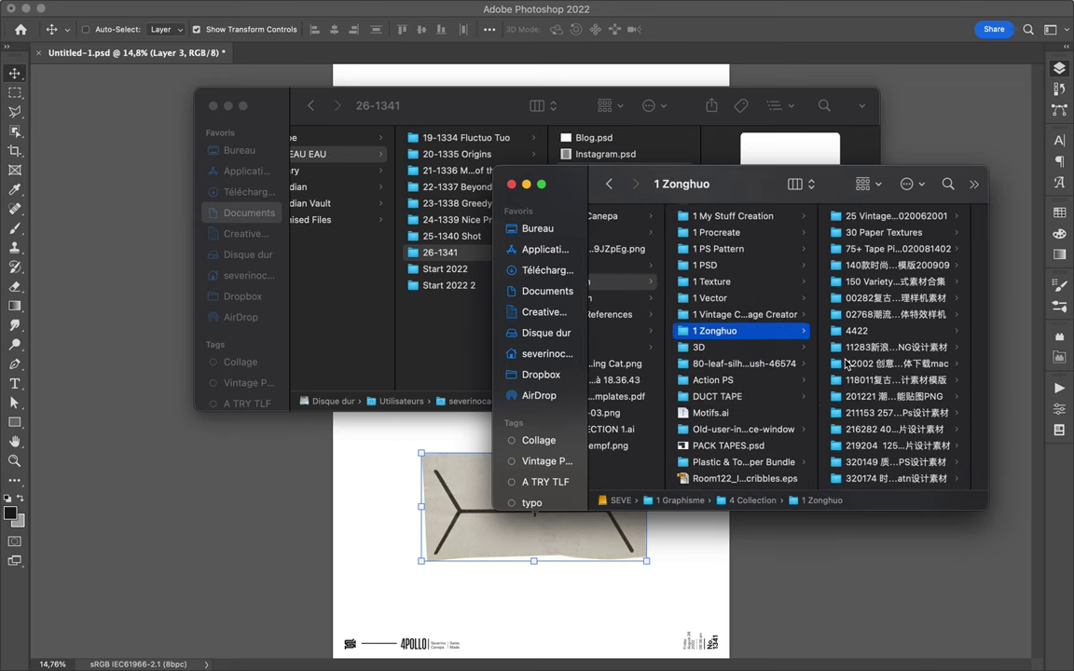
left_click(890, 371)
left_click(890, 380)
scroll(885, 373, "down", 5)
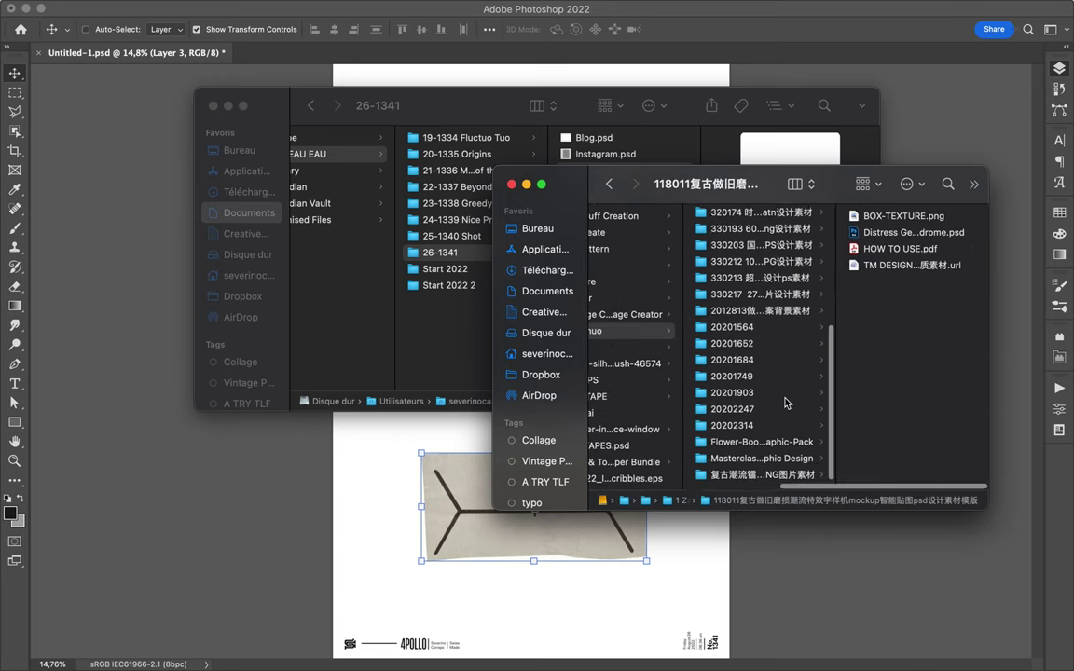
scroll(720, 240, "up", 1)
scroll(720, 241, "up", 3)
Step: Open 1 Collage > grunge toolkit > Graphics > PNG and preview the PNG graphics
left_click(720, 246)
left_click(890, 247)
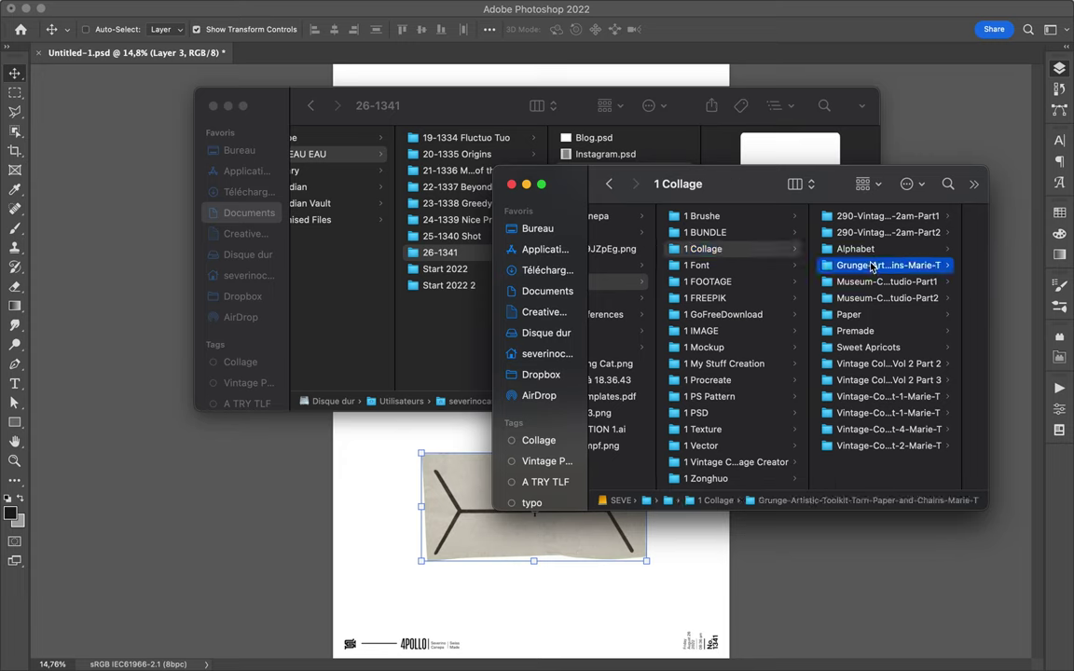
left_click(890, 267)
left_click(887, 248)
key("Right")
key("Down")
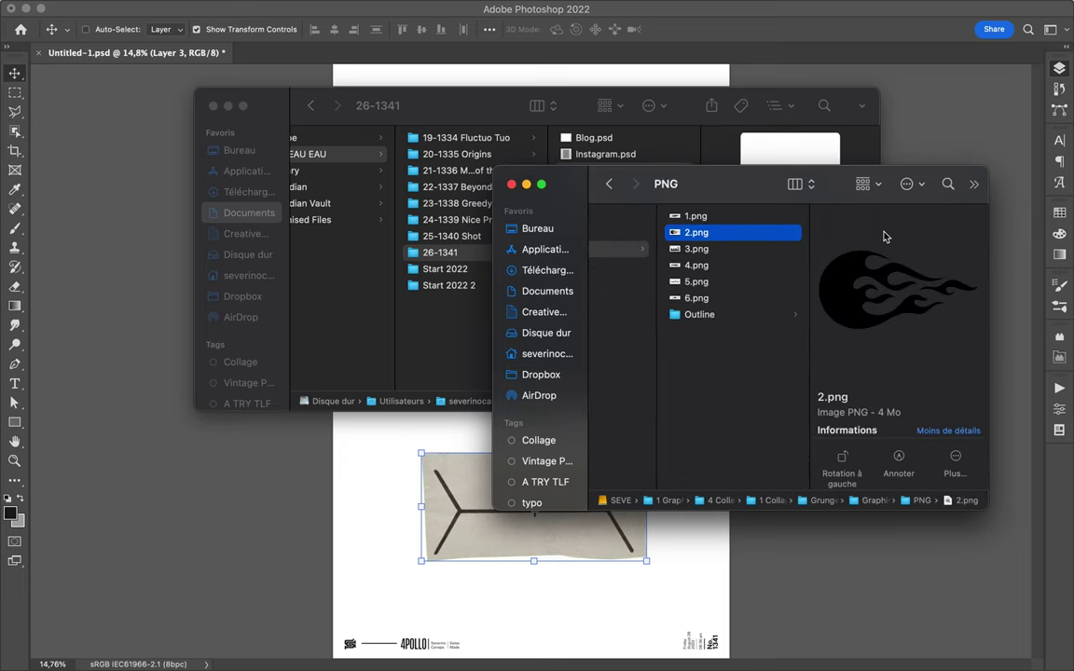
key("Down")
Step: Step through the Letterings folder and move on into the Torn paper folder
key("Left")
key("Left")
key("Down")
key("Right")
key("Down")
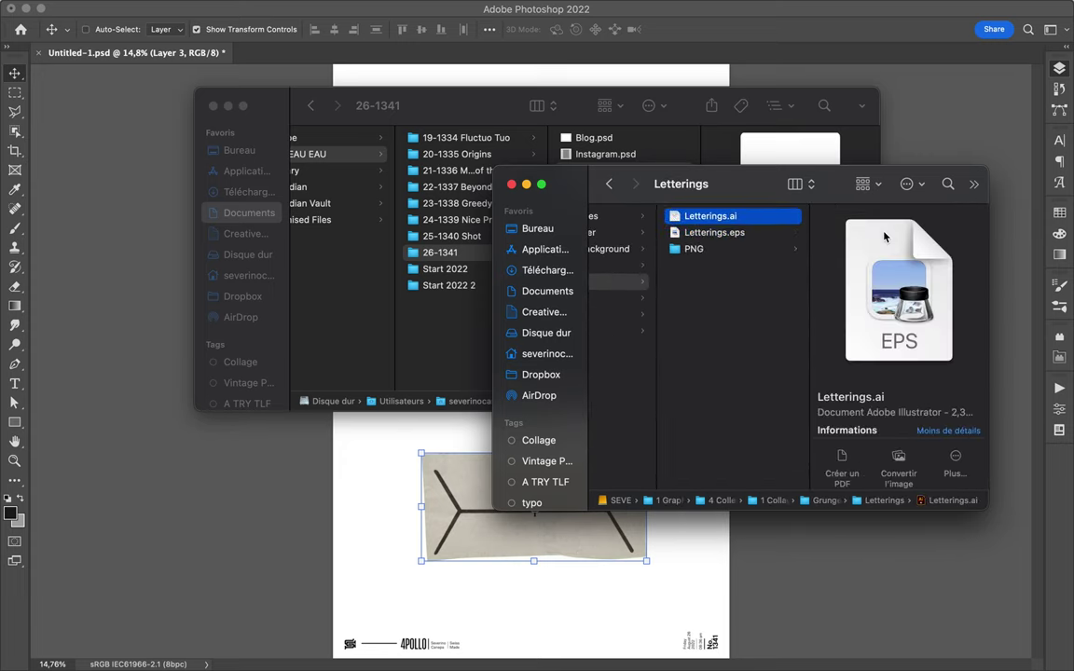
key("Left")
key("Down")
key("Down")
key("Down")
key("Right")
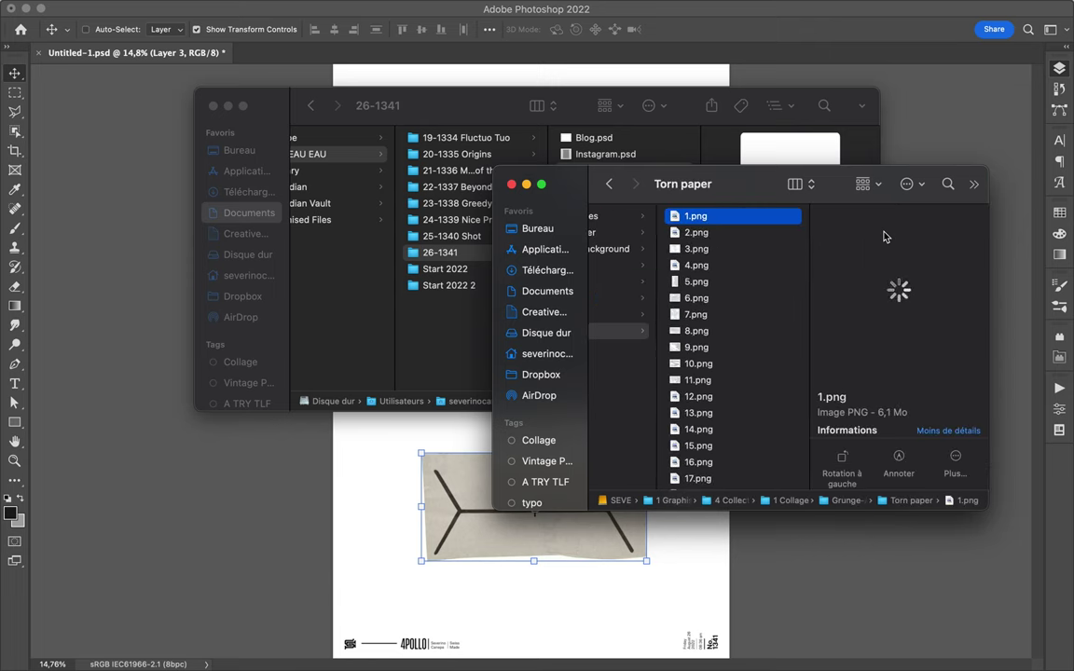
key("Down")
Step: Preview torn paper images 2, 10, 12 and 13.png, then select 14.png
left_click(737, 363)
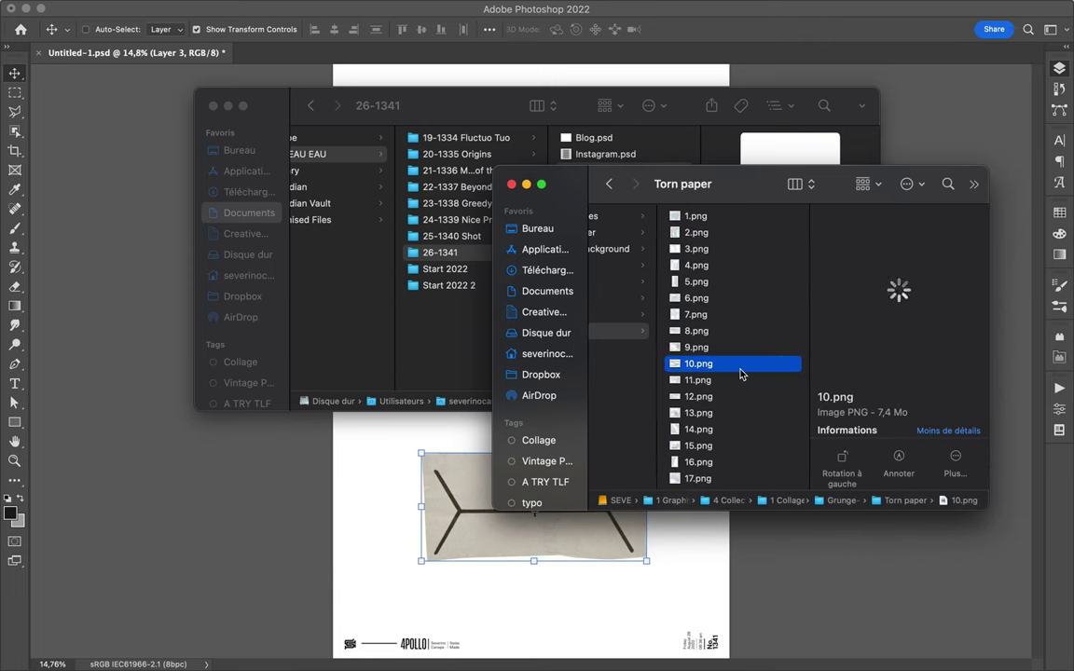
left_click(725, 397)
left_click(701, 418)
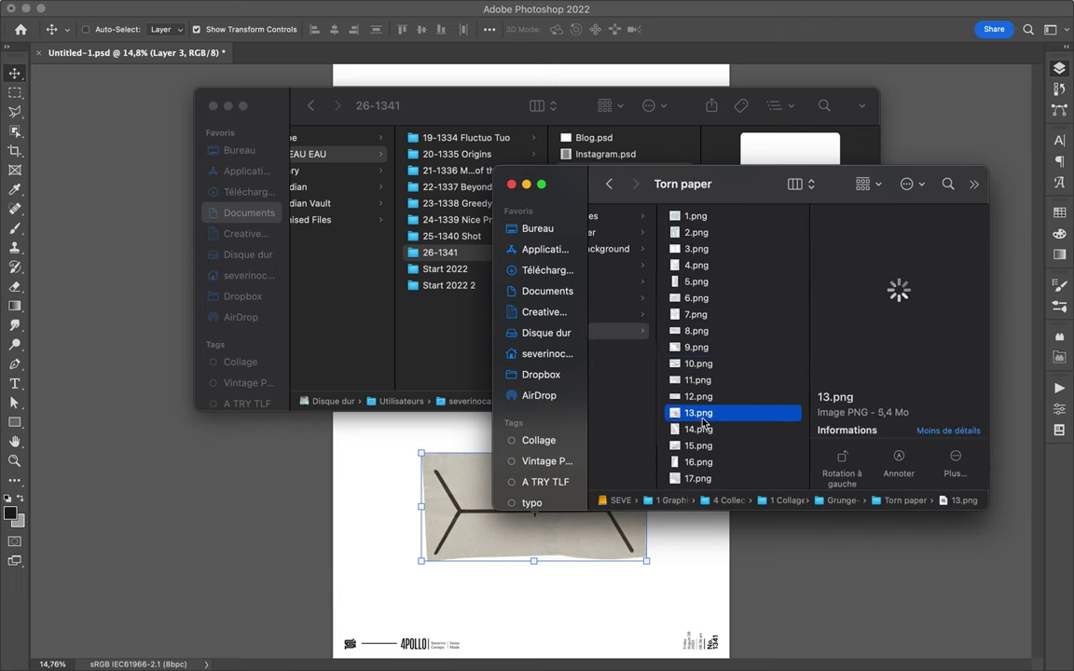
left_click(707, 431)
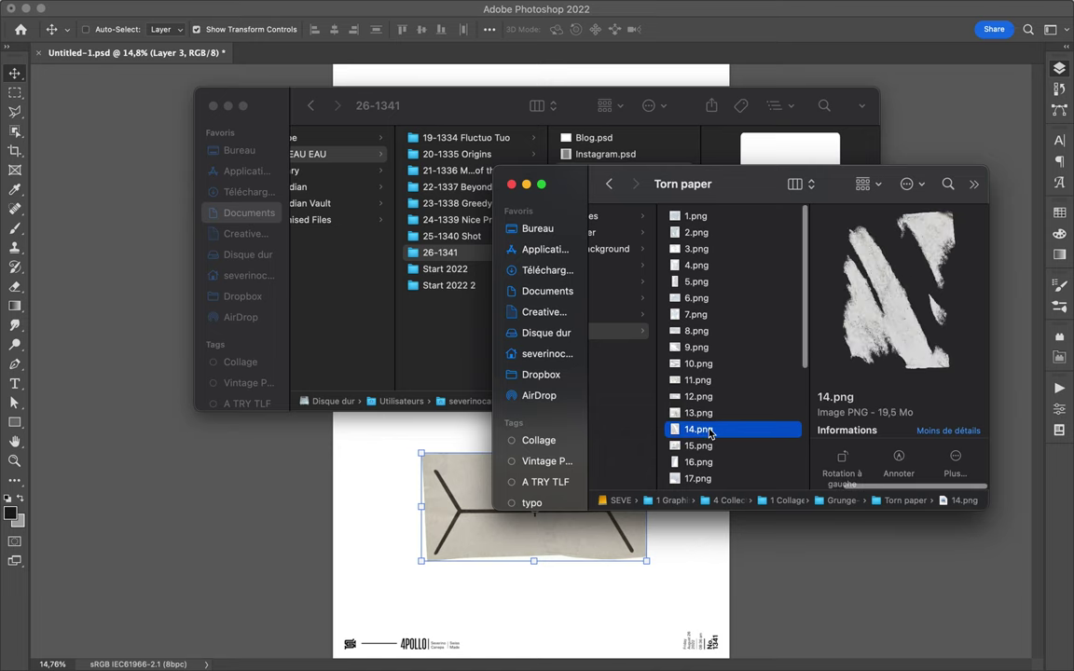
left_click(464, 435)
Step: Place the 14.png paint texture and position it over the baby's face
left_click_drag(336, 642, 595, 314)
key("Return")
left_click_drag(528, 352, 523, 329)
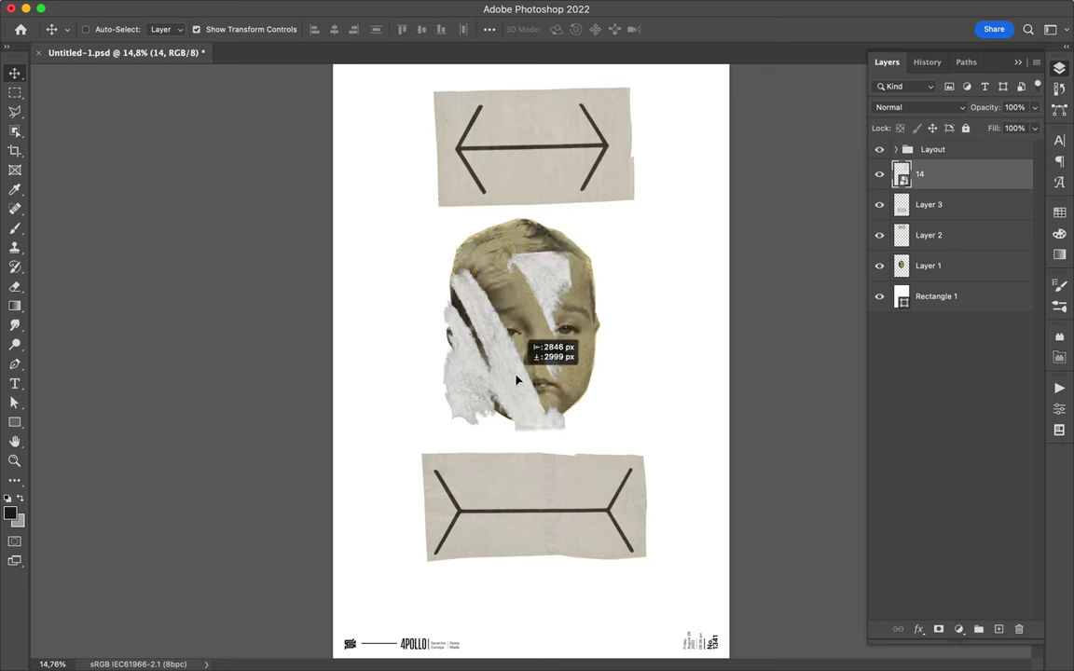
left_click_drag(533, 377, 527, 376)
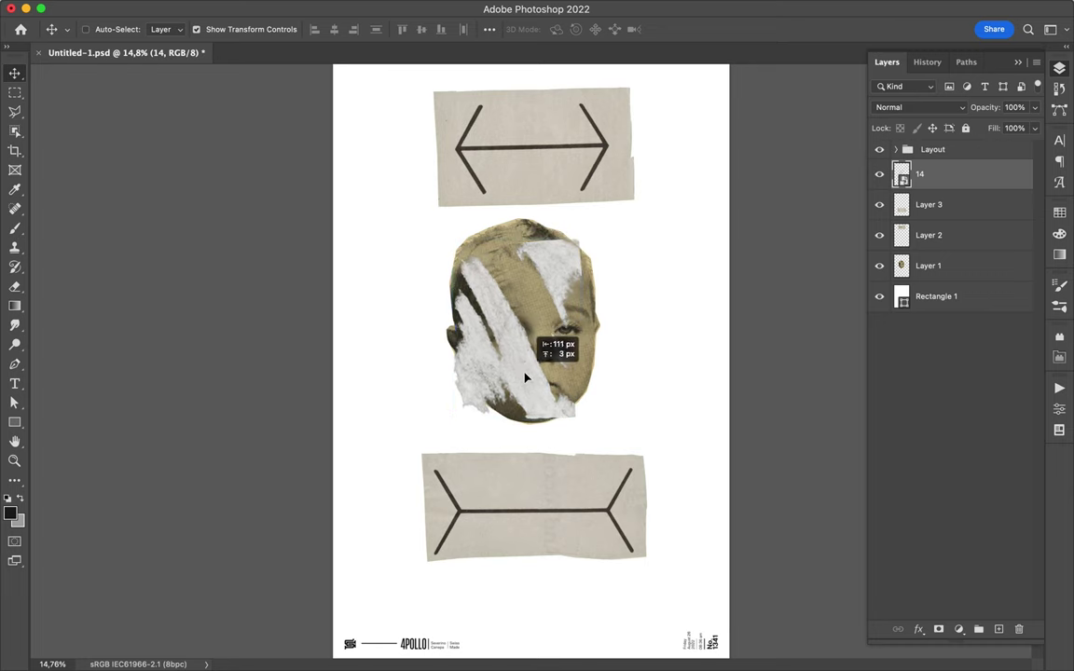
Step: Sample the top arrow card's paper colour as the foreground colour with the Eyedropper
key("i")
left_click(592, 192)
key("v")
left_click(10, 513)
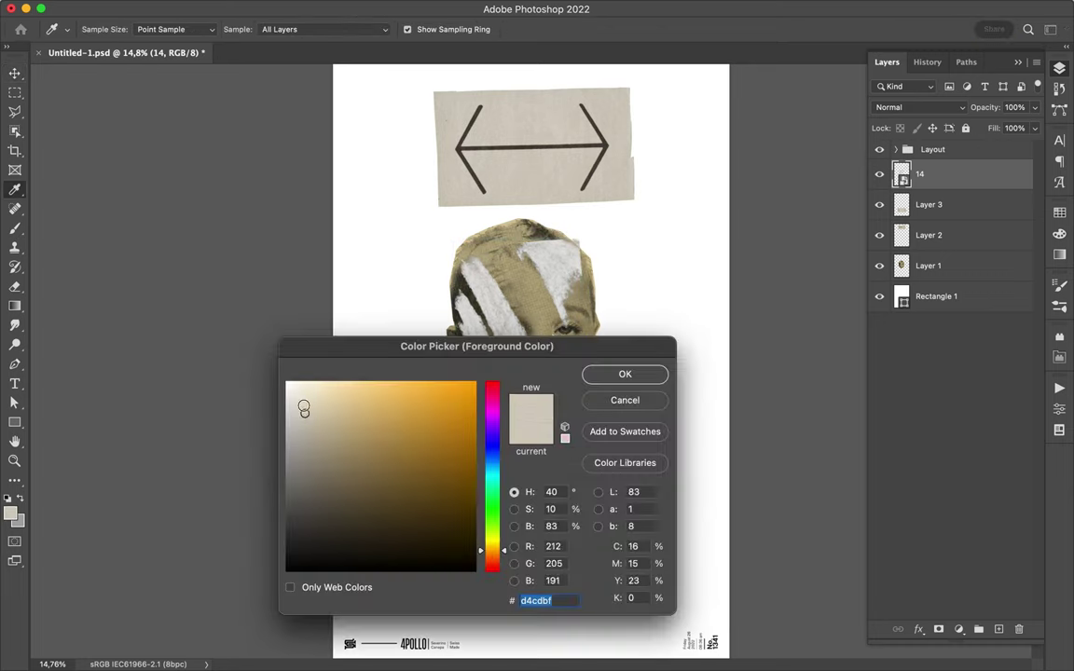
left_click(603, 373)
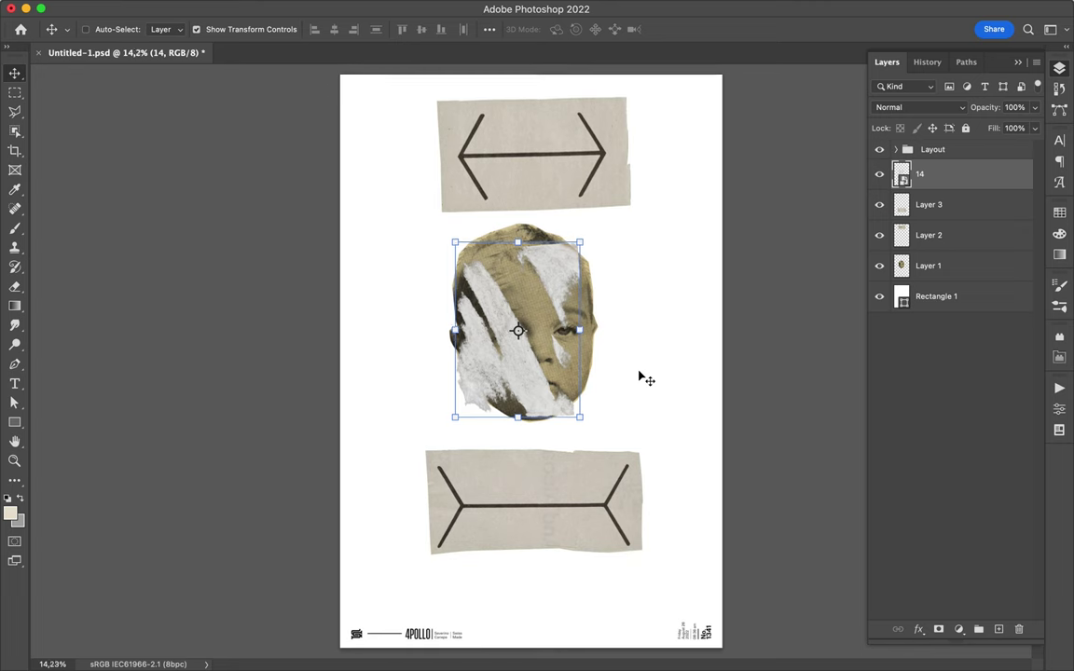
Step: Select background Rectangle 1 and set its fill to light beige #f4ecdb
left_click(14, 421)
left_click(932, 297)
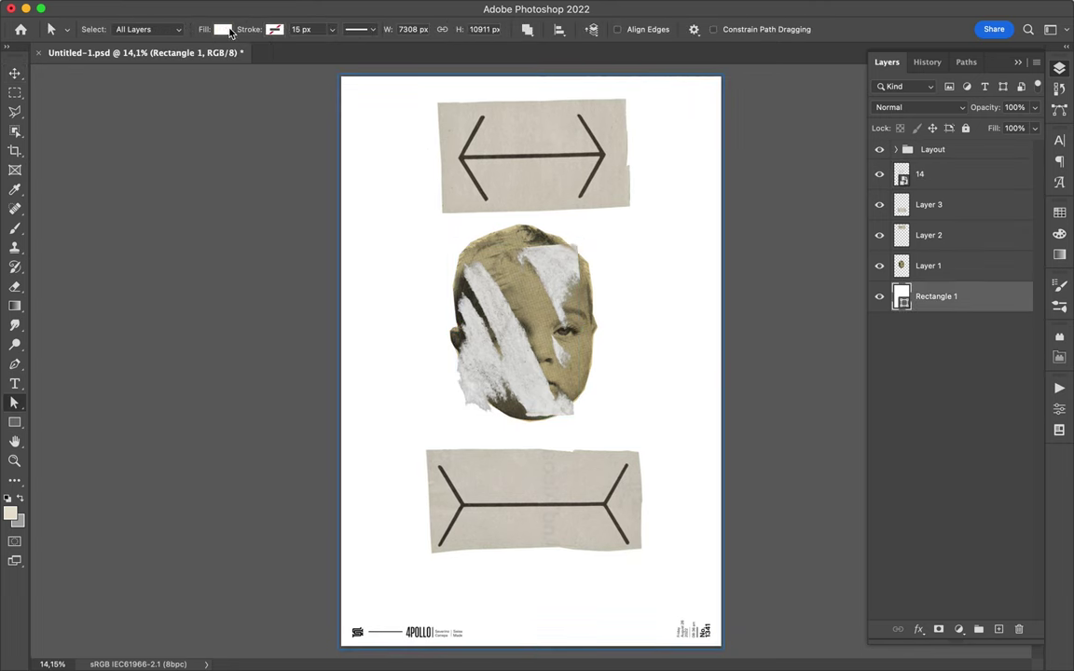
left_click(168, 30)
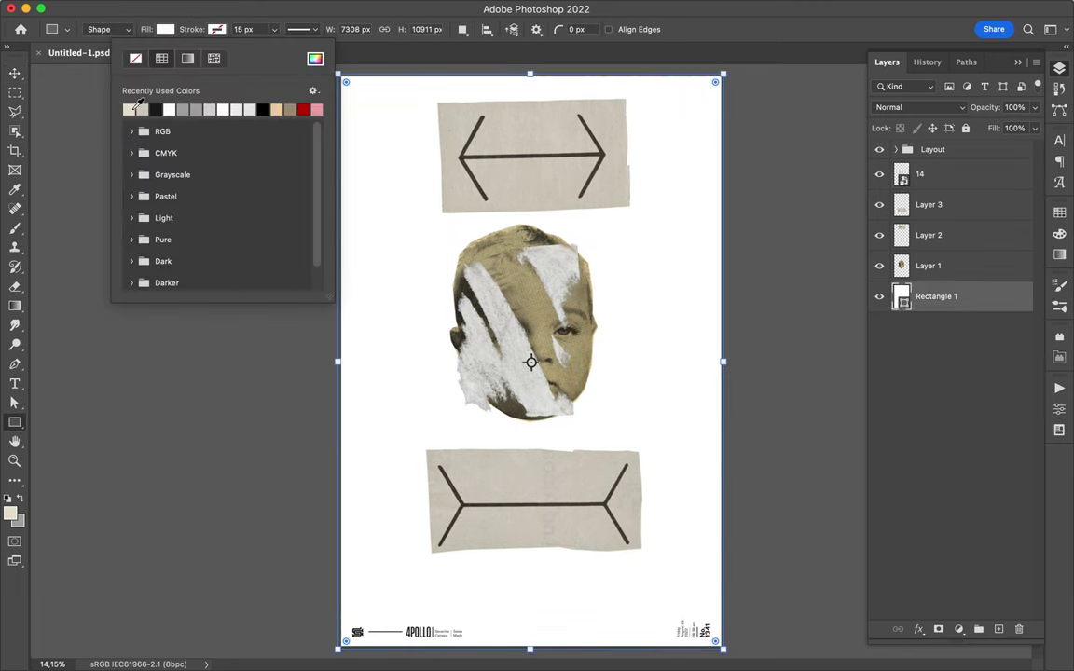
left_click(1059, 213)
left_click_drag(883, 250, 681, 238)
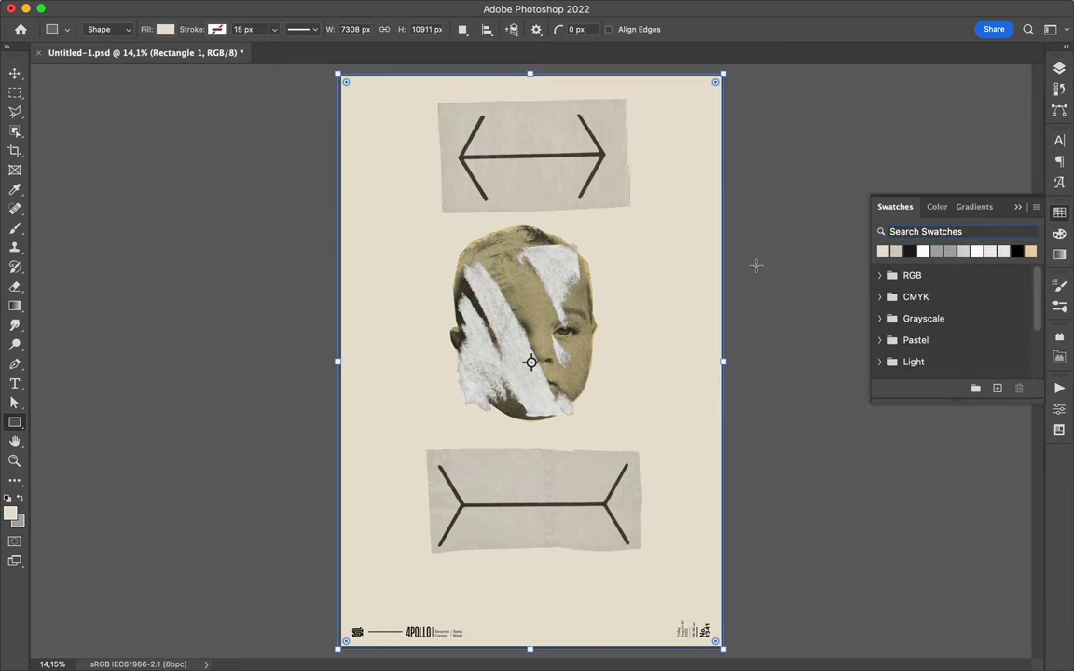
left_click(168, 30)
left_click(256, 59)
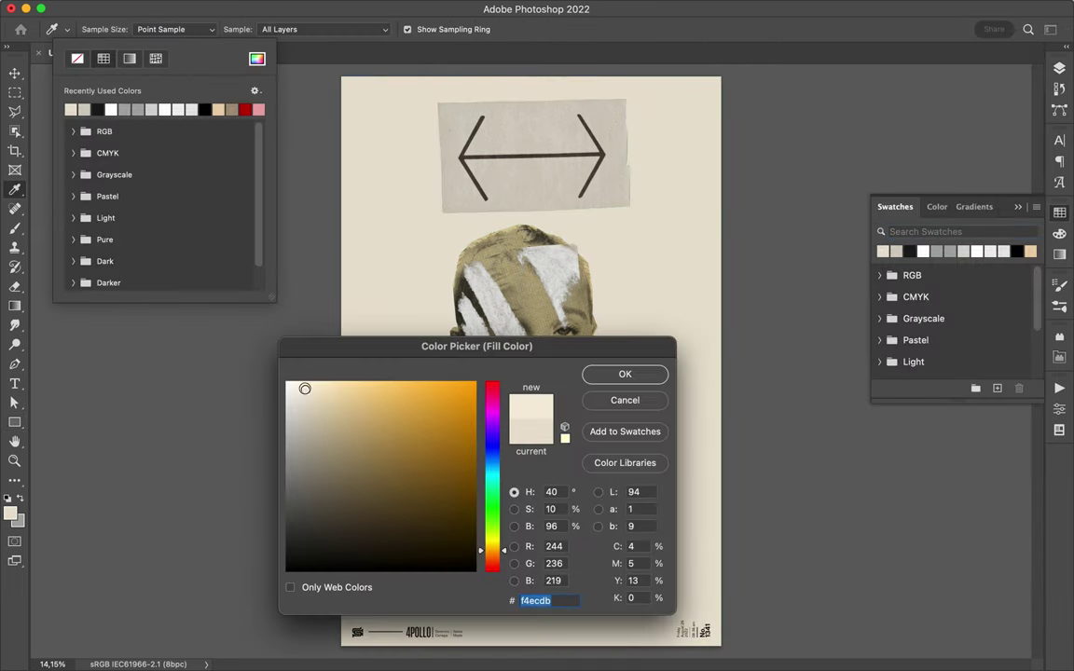
left_click(624, 373)
left_click(646, 378)
left_click(755, 365)
left_click(471, 411)
Step: Navigate Finder through the vintage collage packs to 290 Vintage Part2 > 7. Random
left_click(420, 638)
scroll(720, 352, "left", 3)
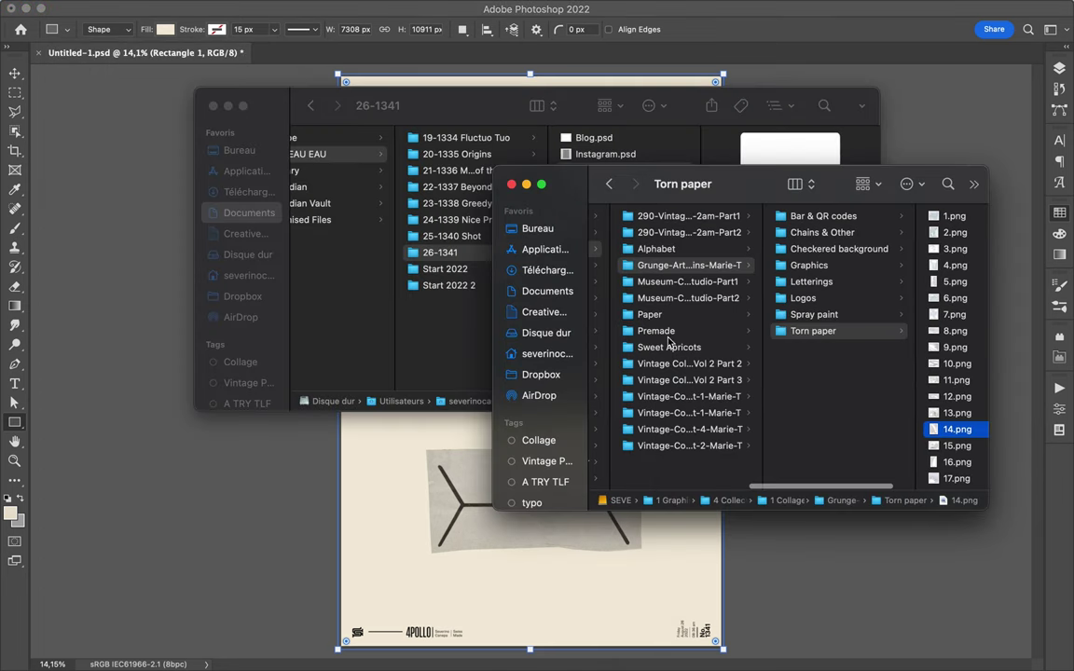
left_click(653, 331)
left_click(690, 363)
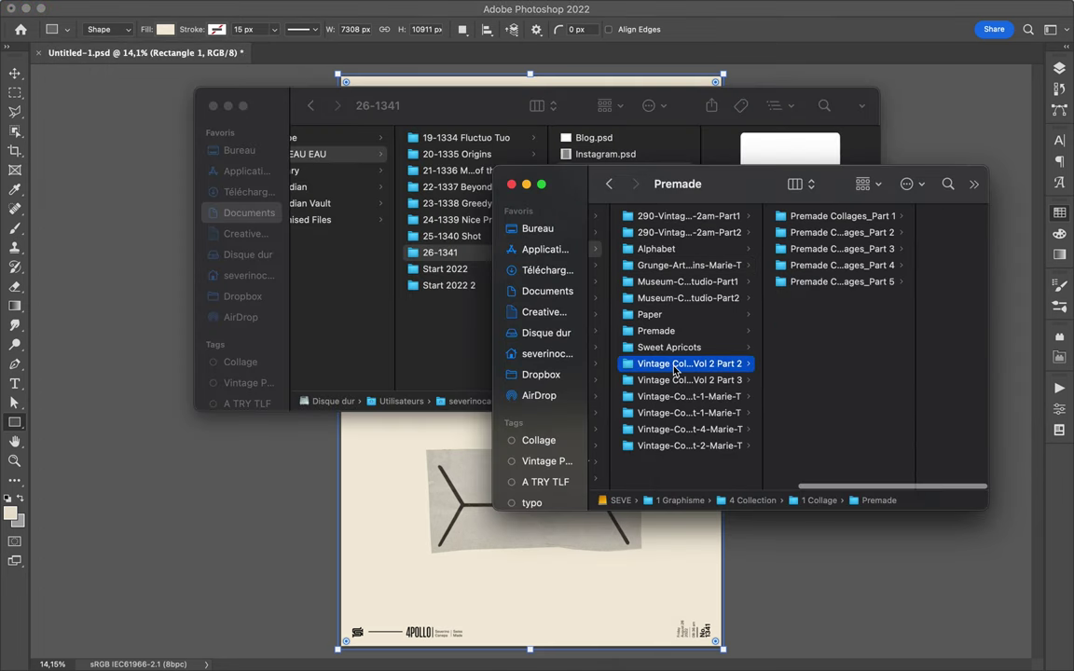
left_click(691, 413)
scroll(689, 345, "left", 3)
scroll(690, 345, "right", 2)
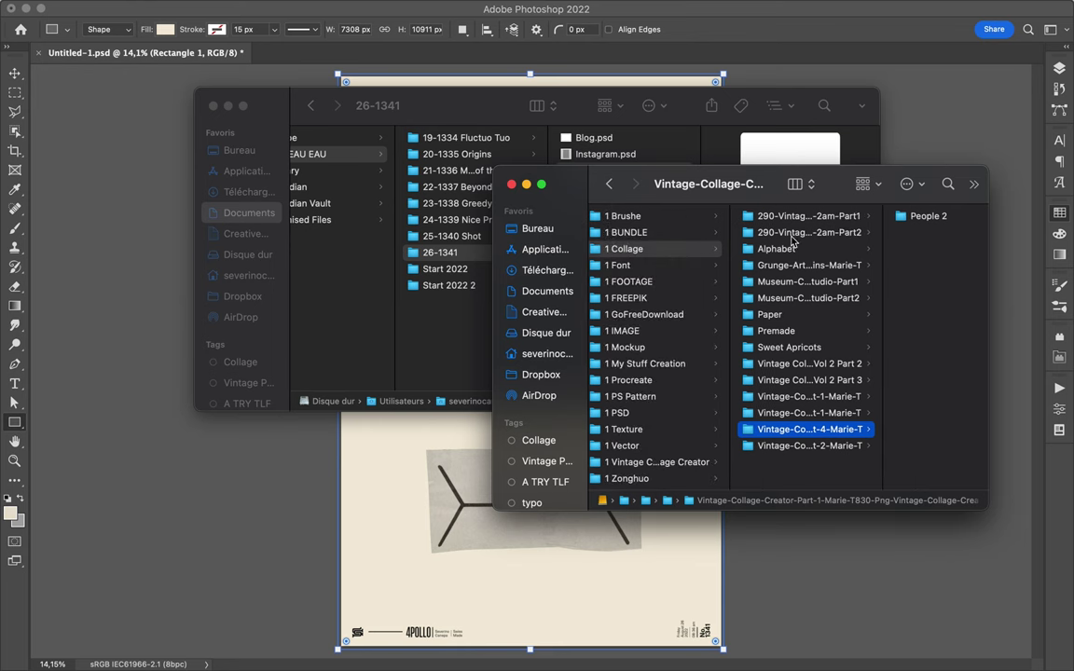
left_click(783, 232)
left_click(887, 266)
left_click(881, 220)
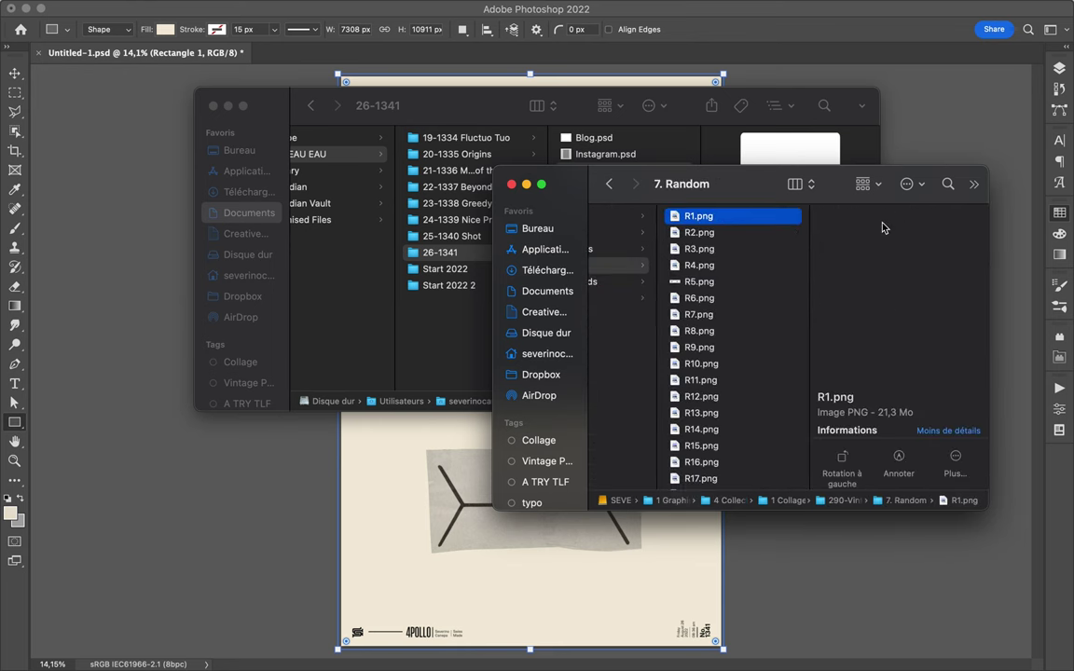
Step: Preview the Random images, including R20.png, and pick the Rubik's cube R15.png
key("Down")
key("Down")
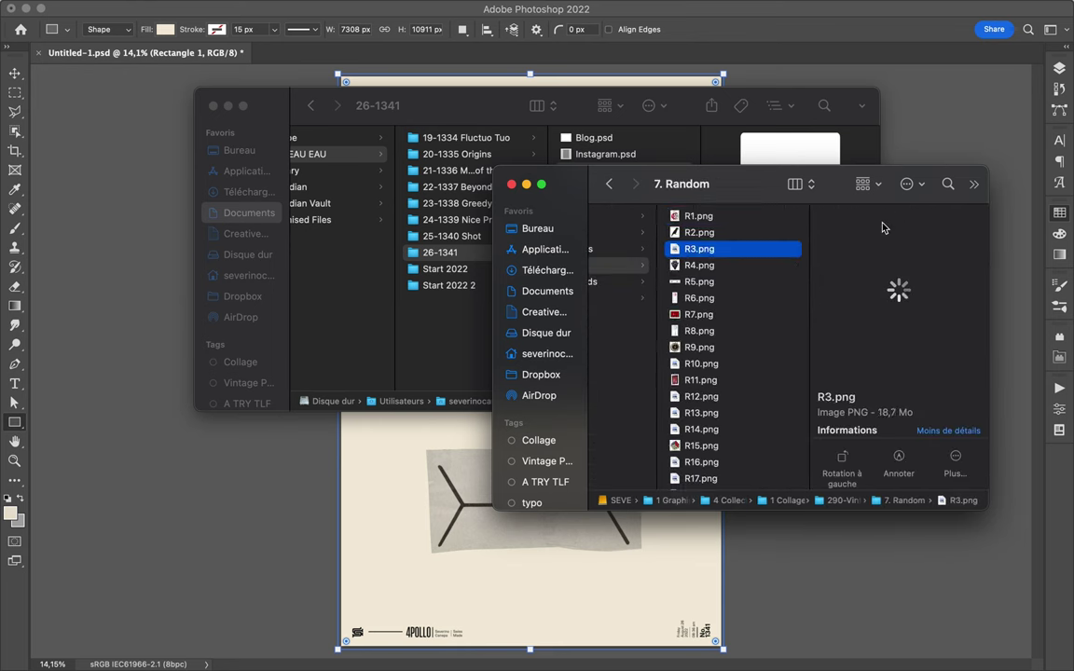
key("Down")
key("Down")
key("Down")
key("Down")
scroll(719, 342, "down", 3)
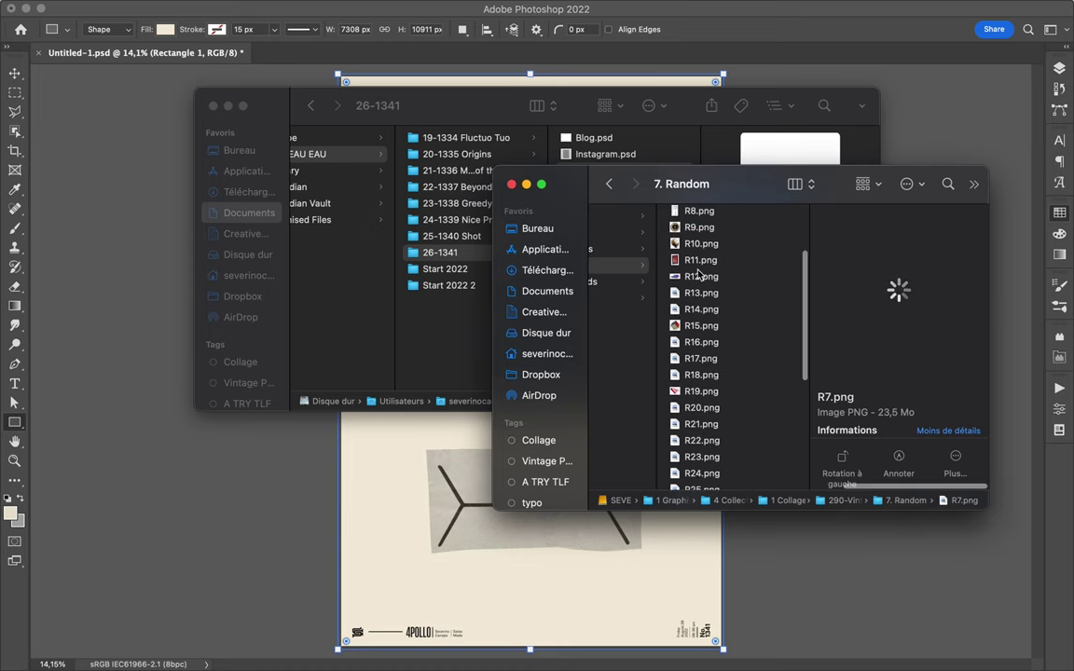
left_click(713, 413)
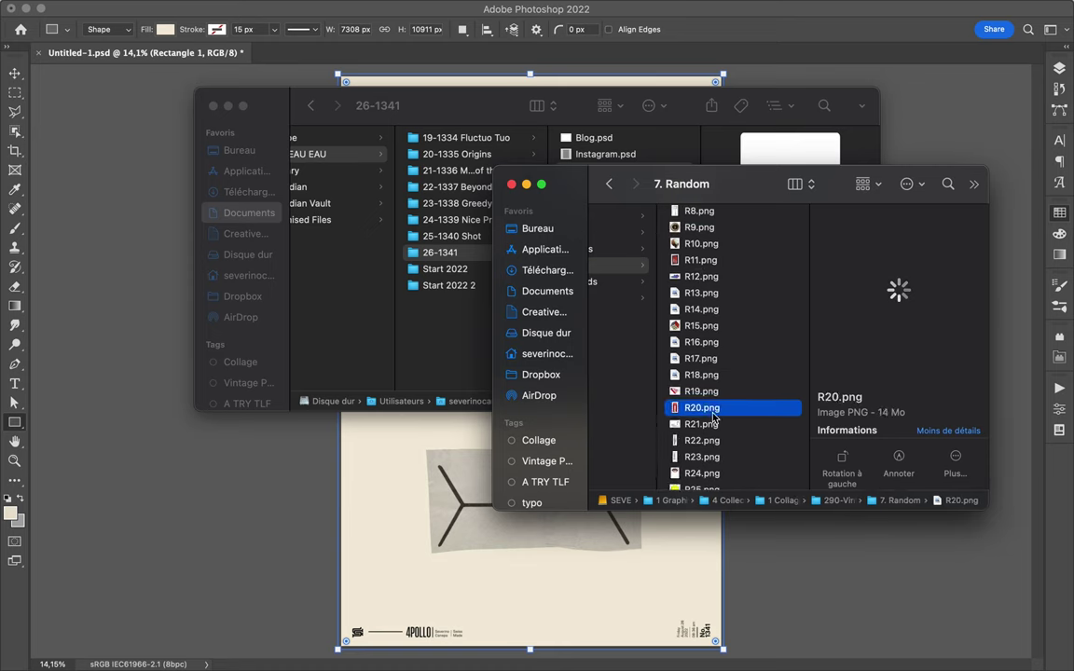
left_click(715, 328)
left_click(438, 643)
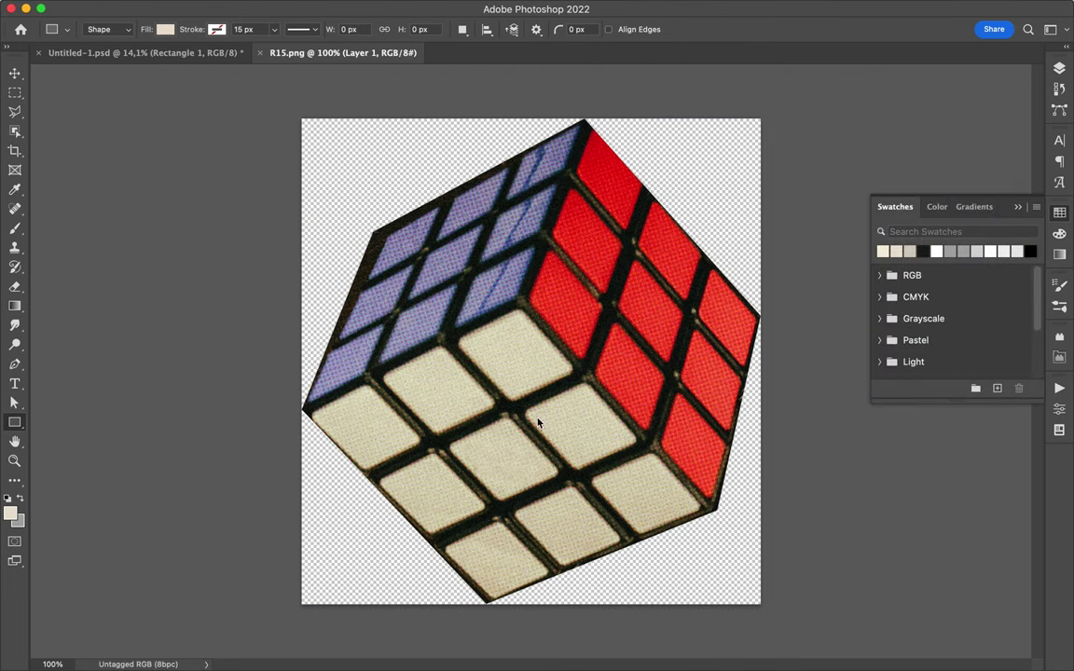
Step: Drag the R15 Rubik's cube into the poster and place it upper-left of the face
left_click(538, 423)
key("Escape")
left_click(14, 73)
left_click_drag(102, 70, 457, 268)
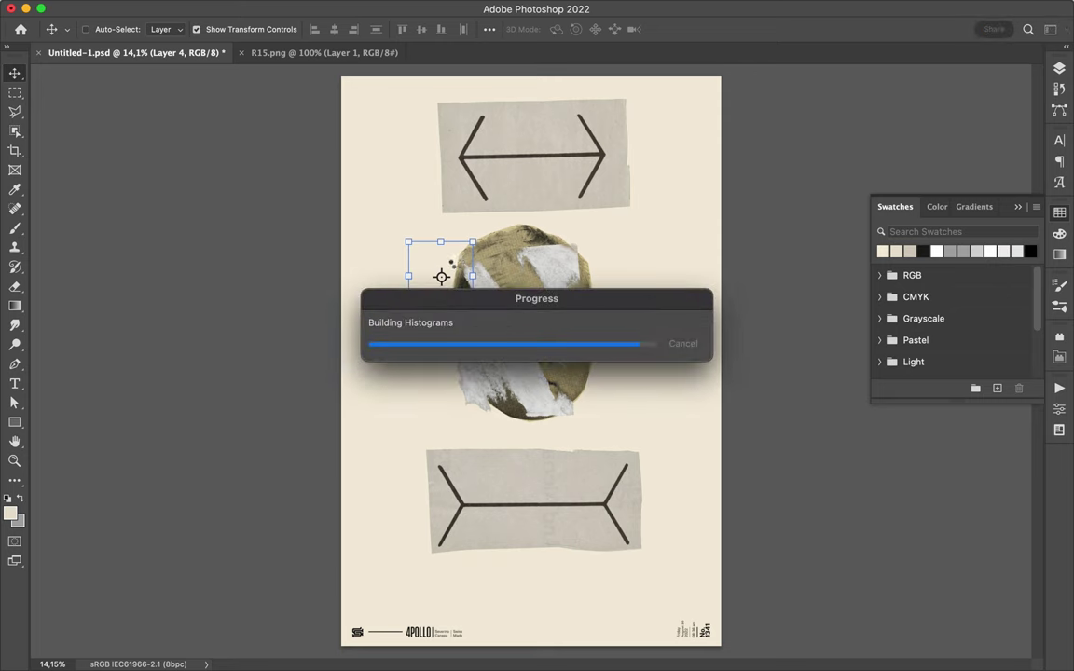
left_click_drag(441, 276, 427, 237)
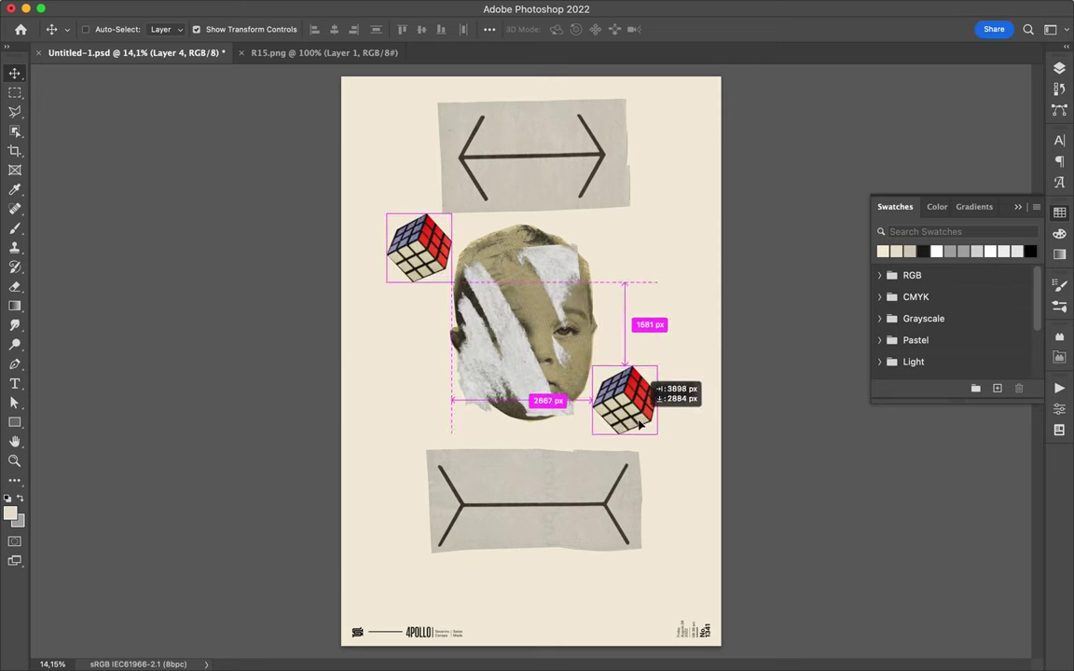
Step: Duplicate the cube to the face's lower right, flip it horizontally, and nudge the upper cube
left_click_drag(640, 422, 645, 423)
left_click(144, 8)
mouse_move(168, 338)
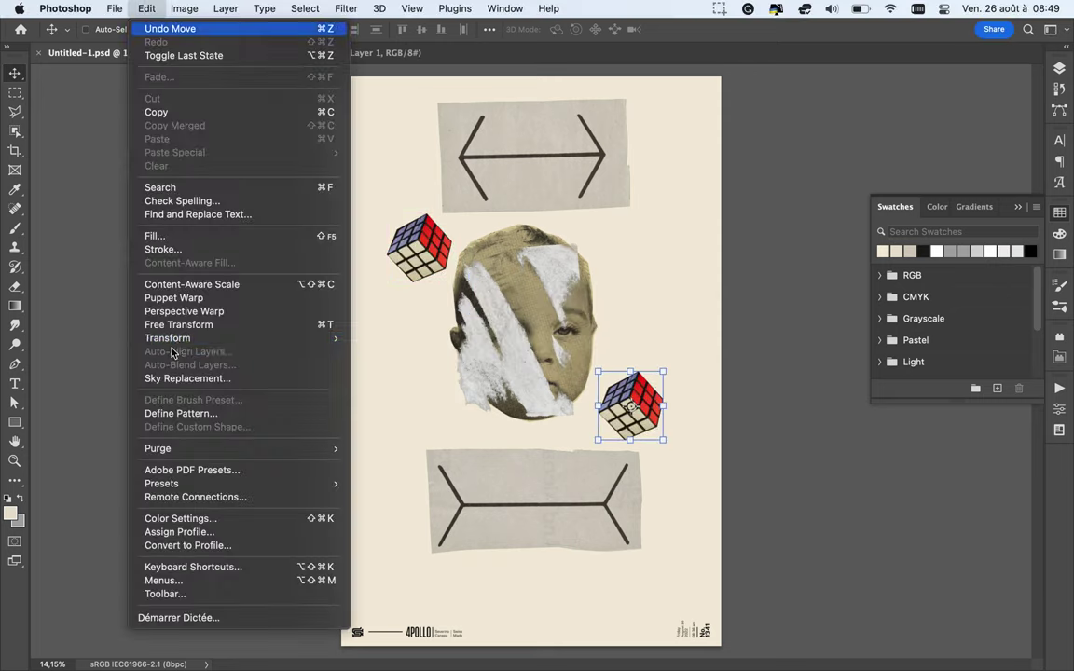
left_click(438, 601)
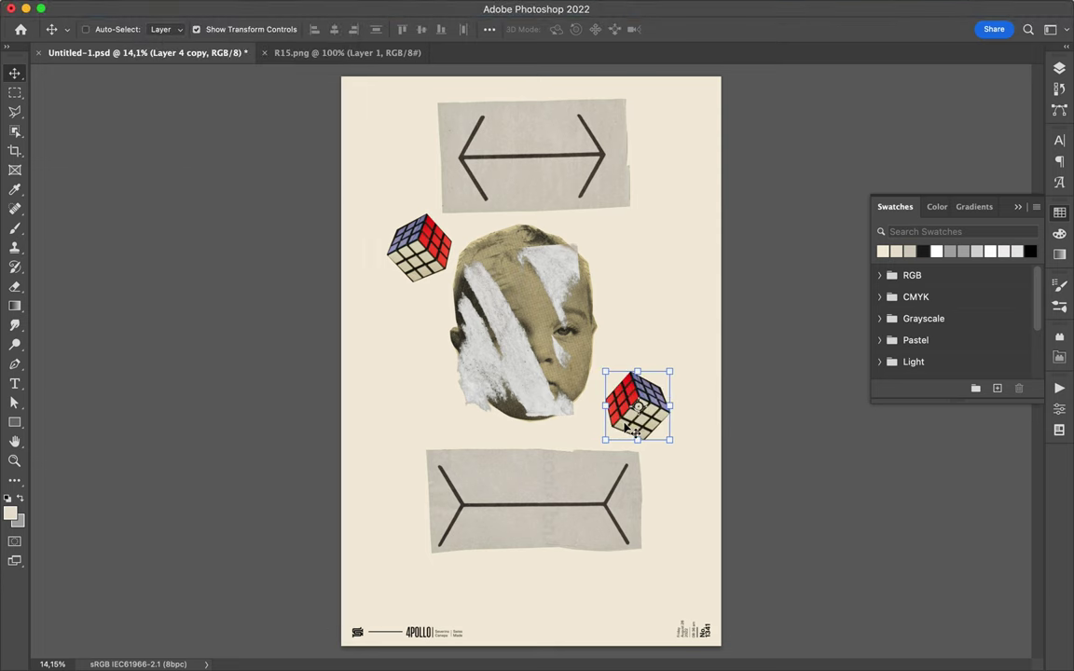
left_click_drag(415, 249, 419, 250)
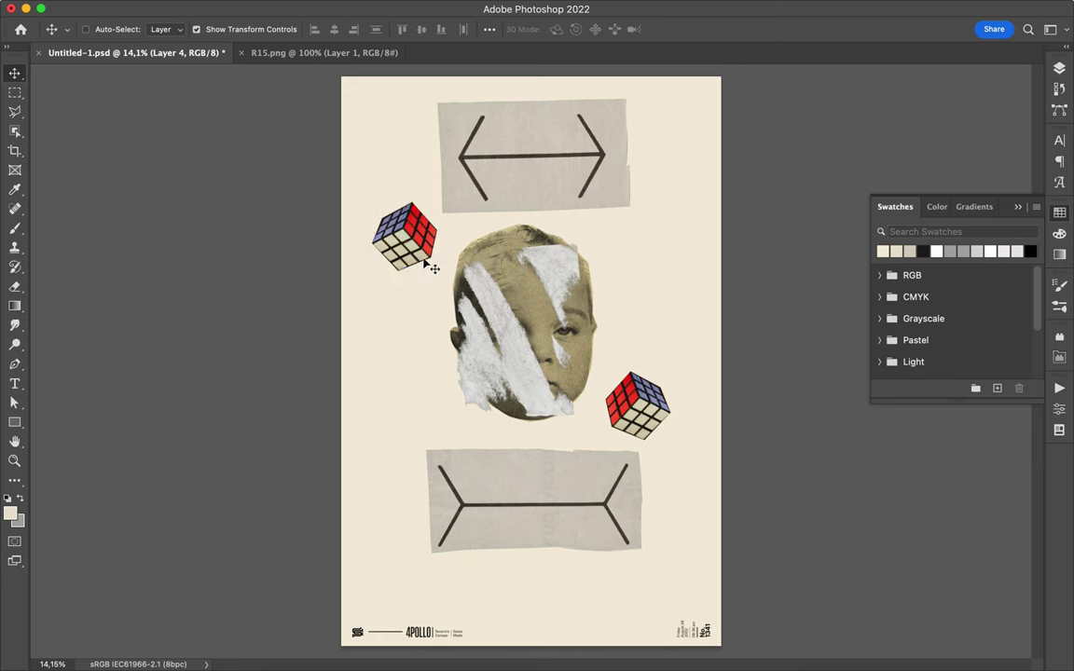
left_click(419, 643)
scroll(737, 354, "left", 5)
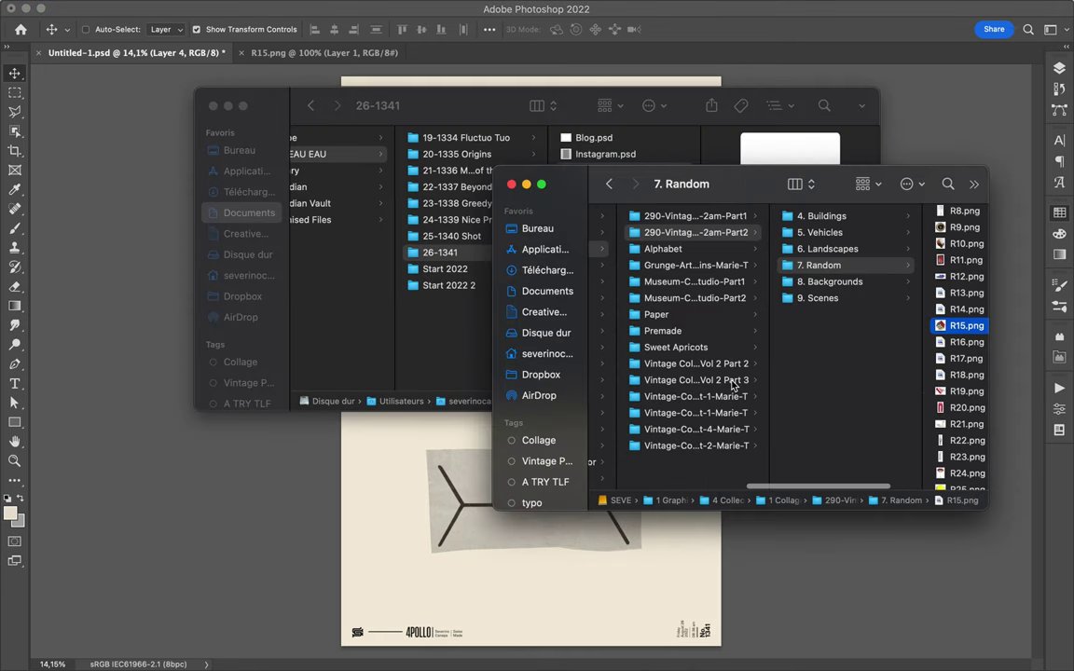
Step: Open the 8. Backgrounds folder and preview its images, including 5.png
left_click(761, 282)
key("Right")
key("Down")
key("Down")
key("Down")
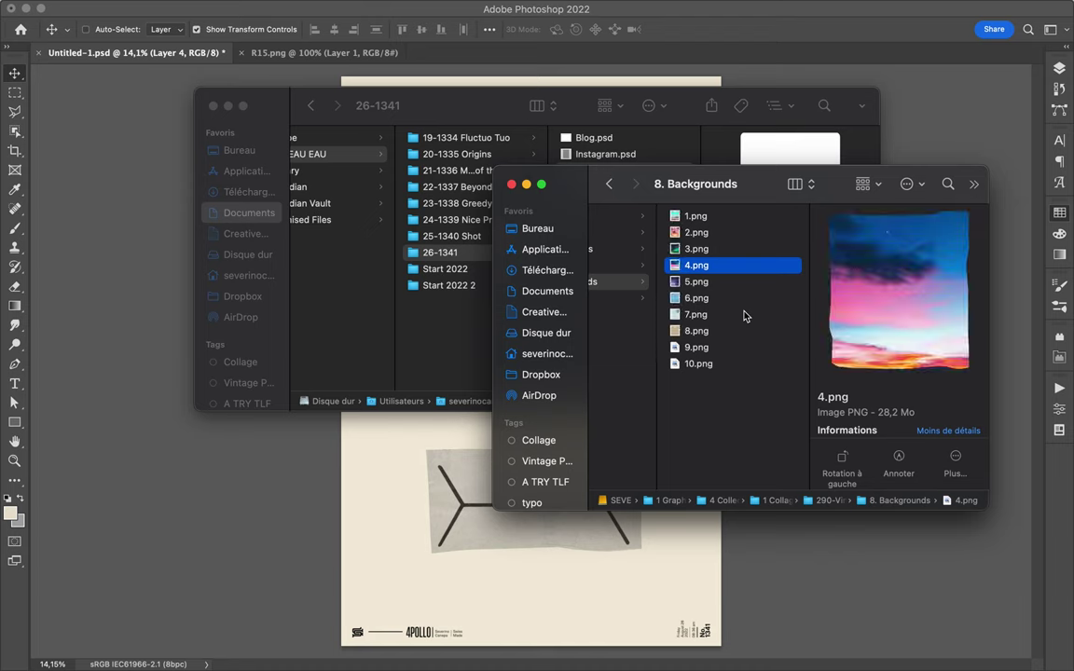
left_click(713, 284)
scroll(716, 308, "left", 3)
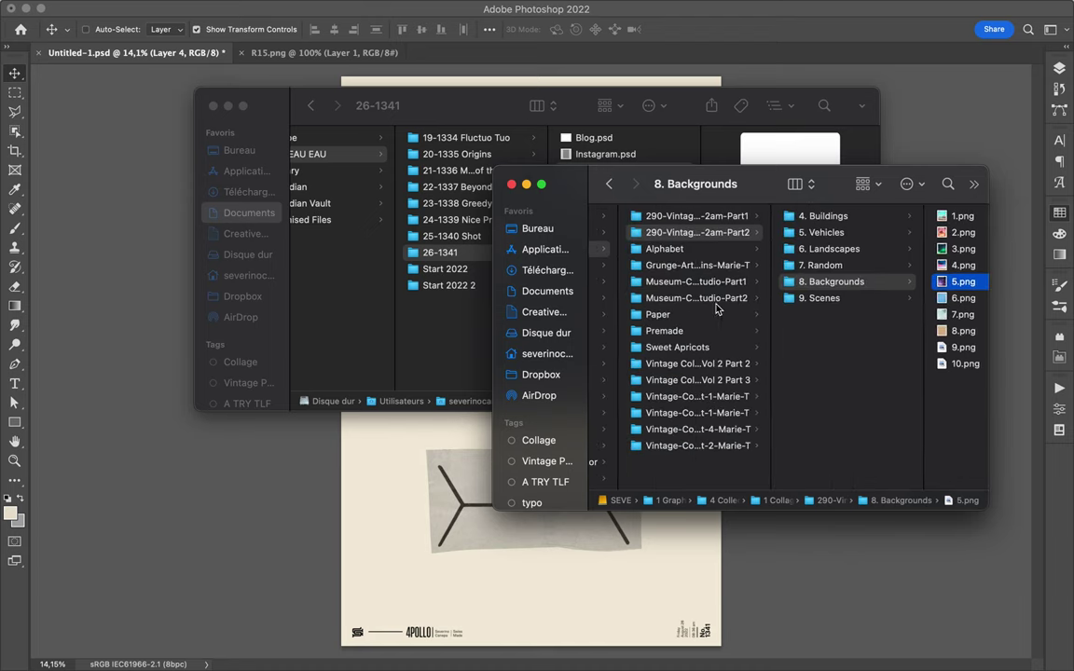
Step: Open Alphabet > retro alphabet kit > Letters and preview T2.png and T.png
left_click(694, 249)
left_click(885, 232)
left_click(881, 266)
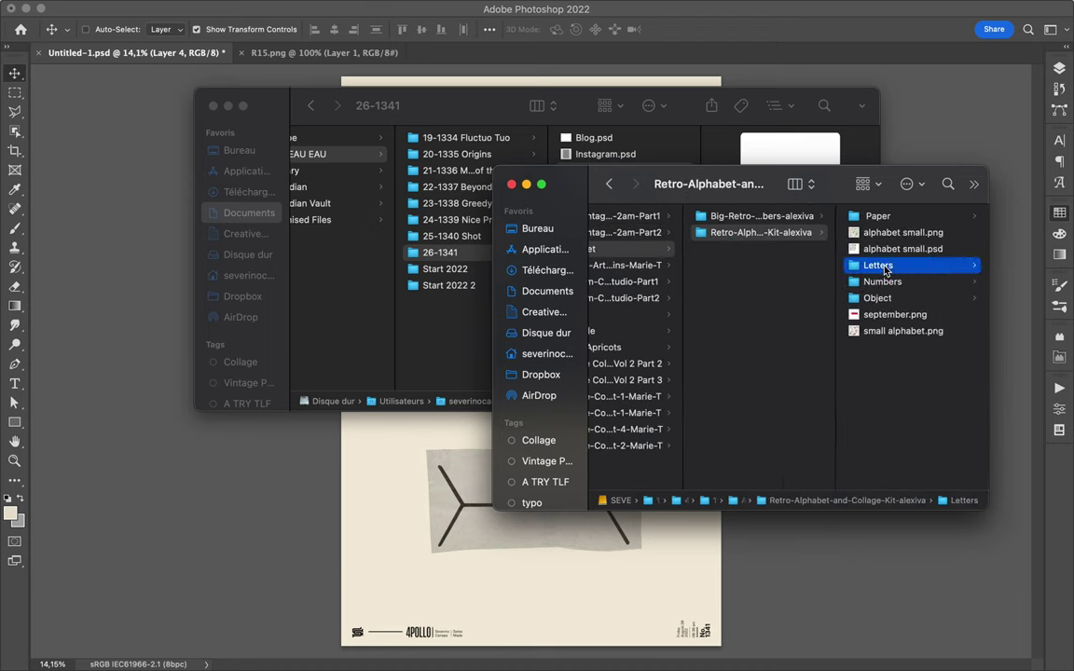
scroll(899, 363, "down", 15)
scroll(902, 370, "up", 2)
left_click(881, 266)
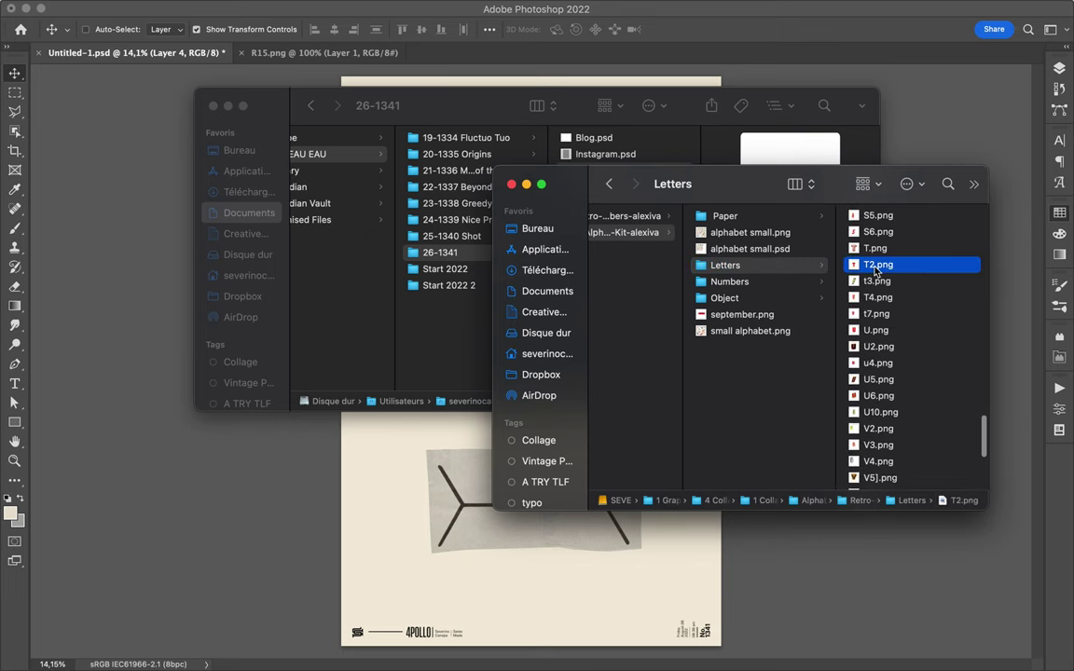
left_click(699, 250)
scroll(695, 232, "left", 3)
Step: Switch to the big retro letters set's Alphabet subfolder and scroll down to the T letters
left_click(634, 215)
left_click(783, 215)
scroll(893, 291, "down", 5)
scroll(893, 290, "down", 5)
scroll(893, 291, "down", 10)
scroll(893, 291, "down", 2)
Step: Compare the T letter images and place the red T5.png onto the poster
left_click(892, 276)
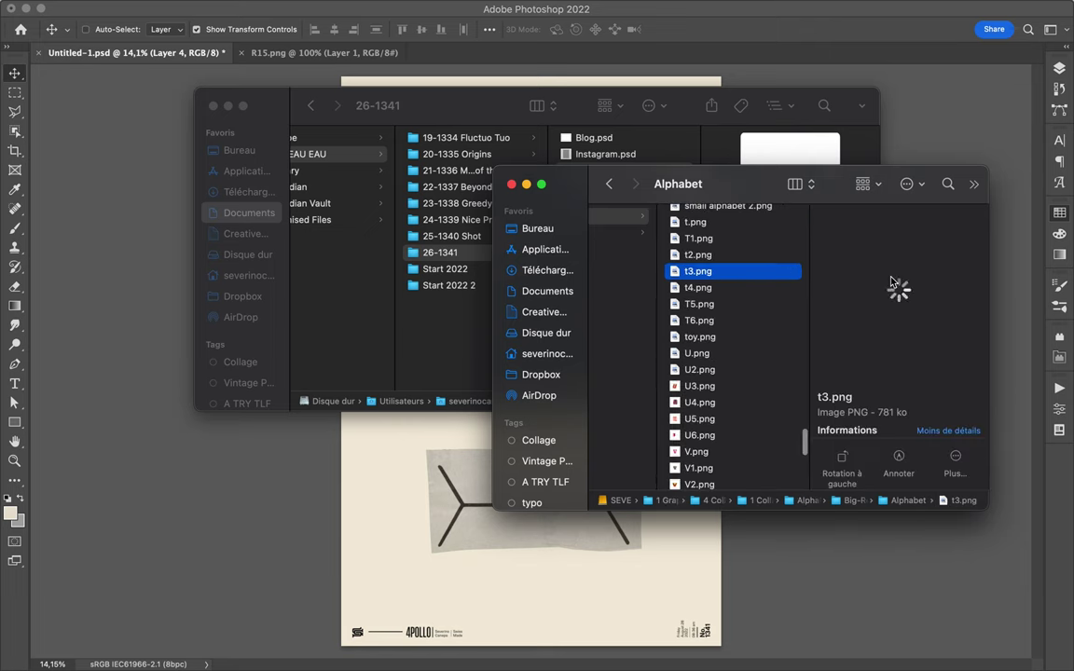
key("Down")
key("Down")
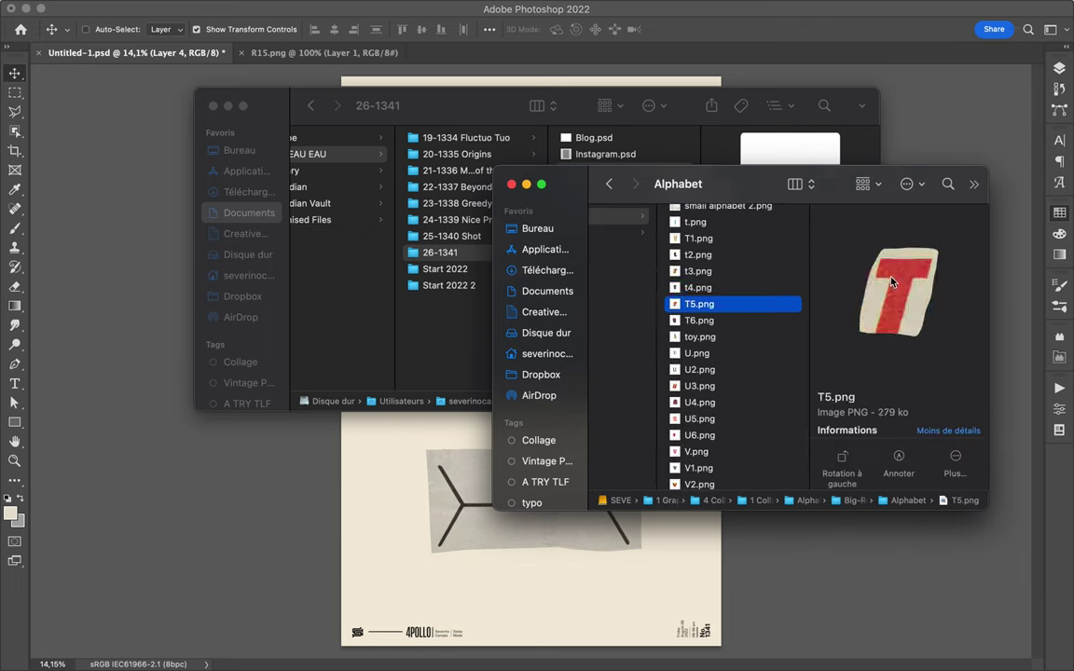
key("Up")
key("Up")
key("Up")
key("Up")
key("Up")
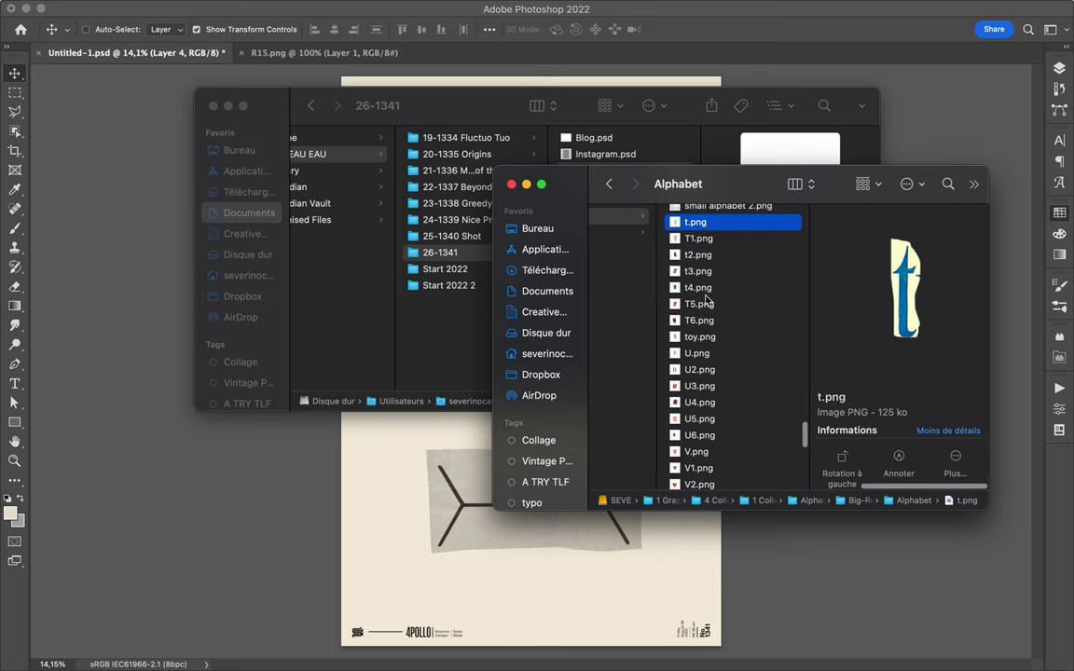
key("Down")
key("Down")
key("Down")
key("Down")
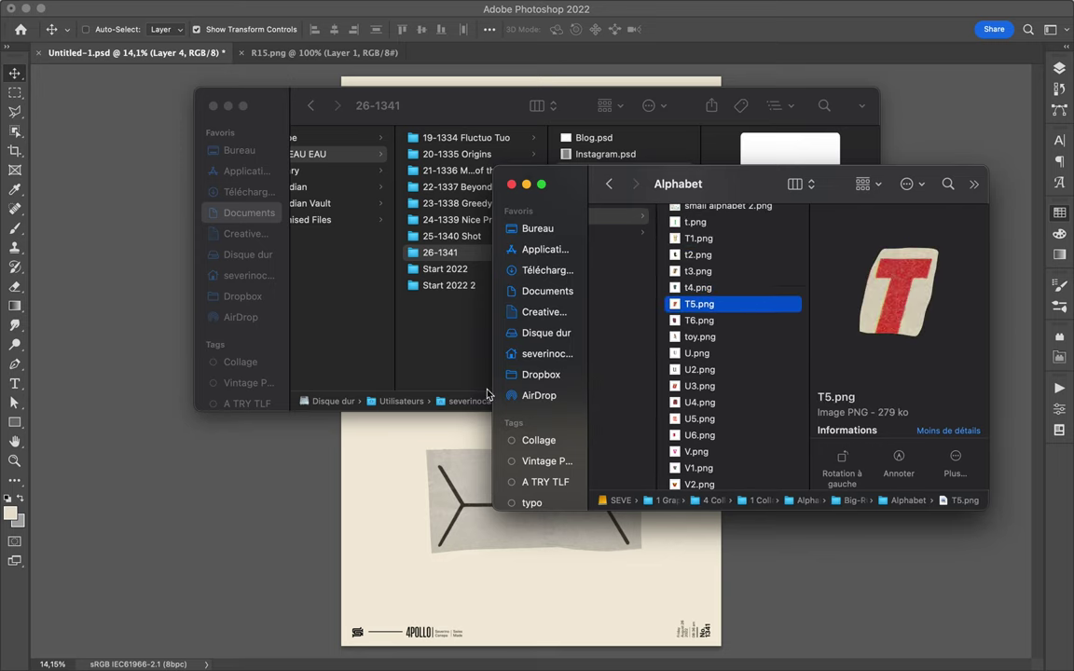
left_click_drag(699, 303, 470, 436)
key("Return")
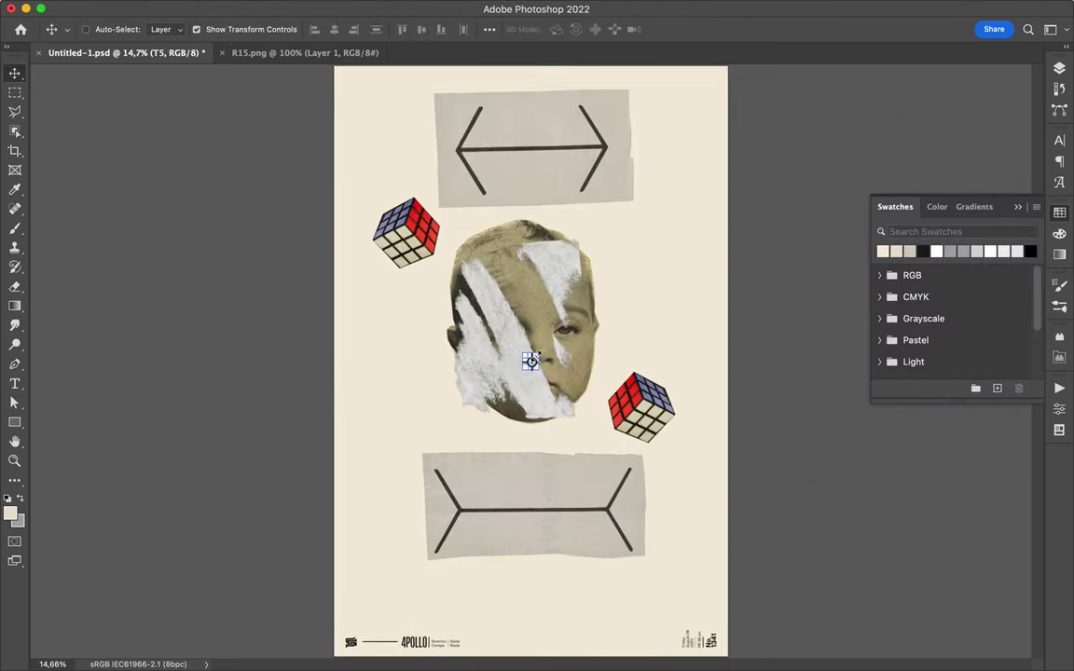
Step: Zoom in and place the red h8 cut-out letter beside the T
scroll(530, 360, "up", 3)
scroll(530, 360, "up", 3)
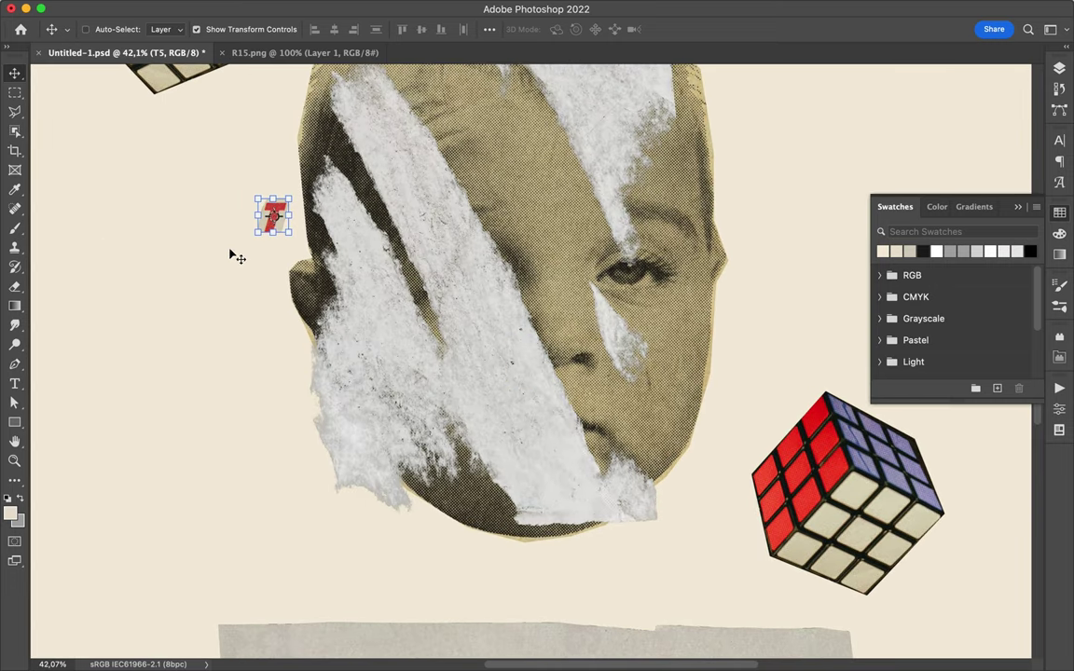
key("super+Tab")
scroll(714, 345, "up", 5)
scroll(714, 345, "up", 5)
scroll(714, 345, "down", 5)
scroll(713, 342, "down", 2)
scroll(713, 346, "down", 2)
scroll(713, 363, "down", 1)
left_click(710, 391)
left_click(711, 410)
left_click(712, 425)
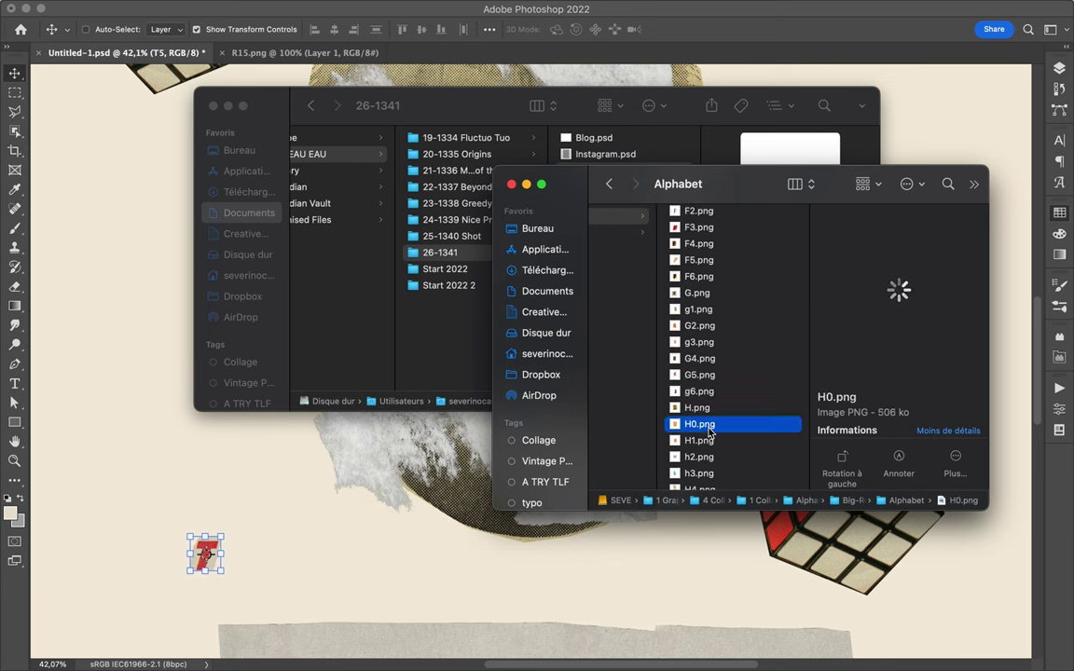
left_click(713, 440)
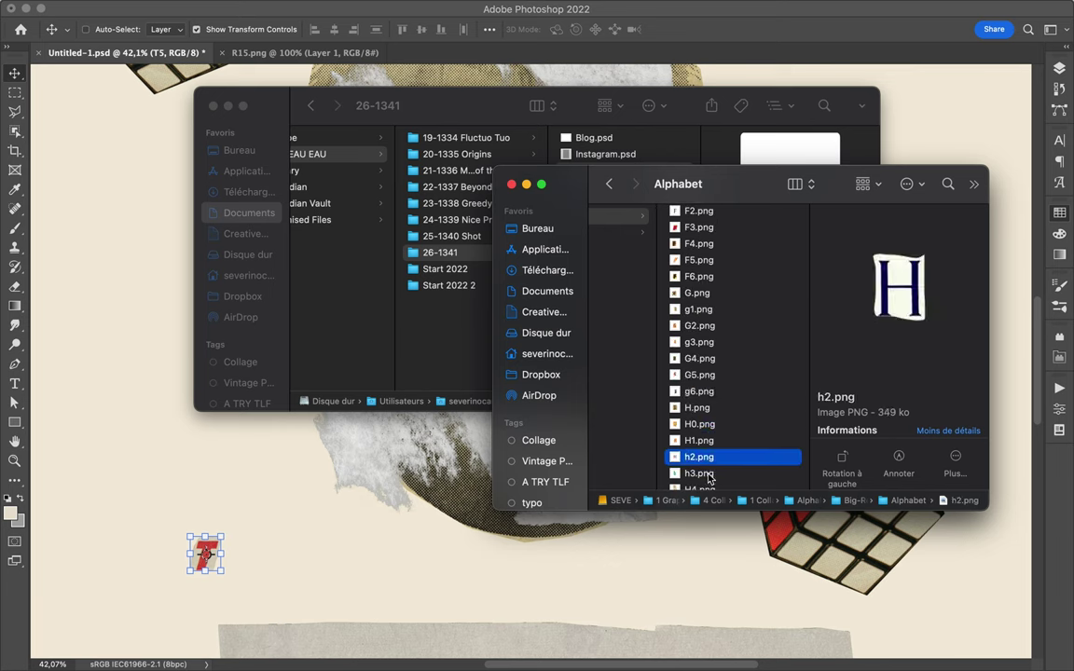
key("Down")
key("Down")
key("Down")
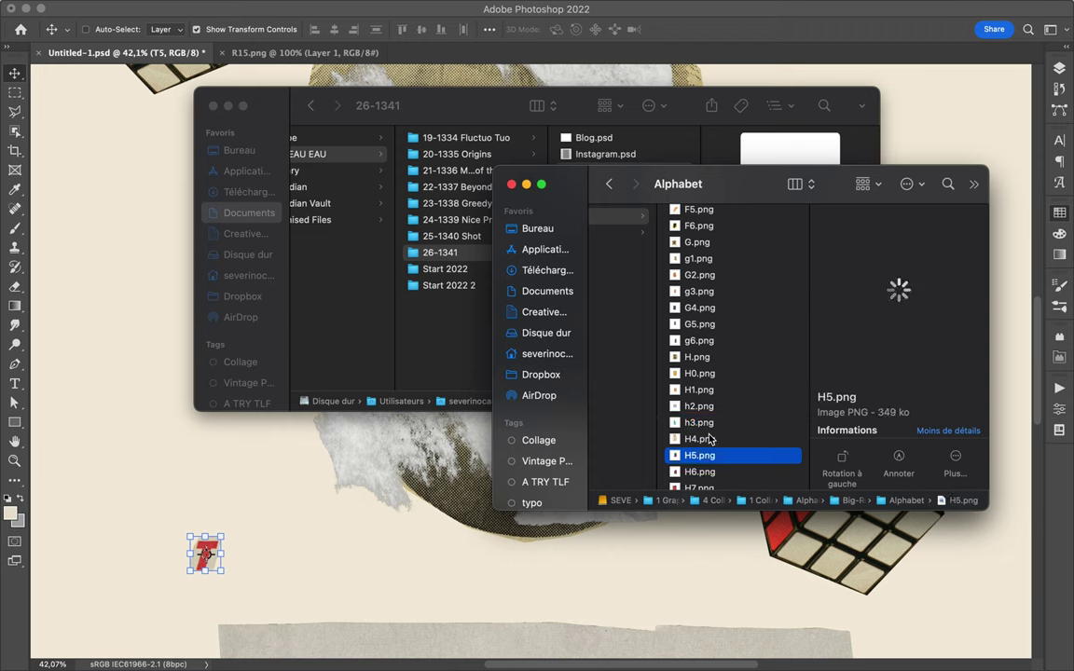
key("Down")
key("Down")
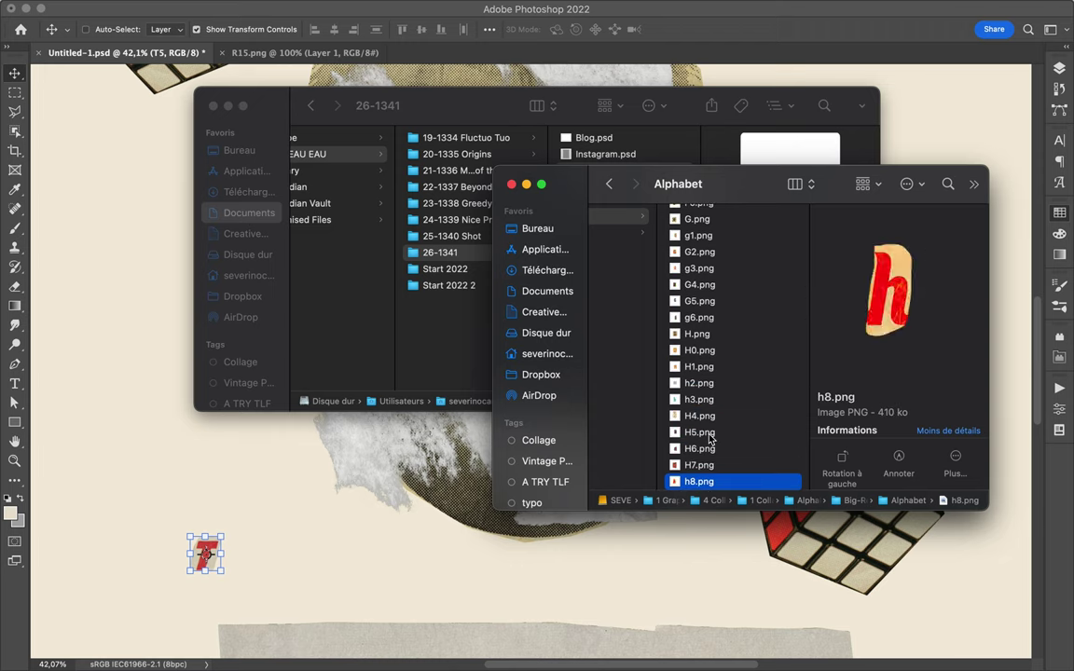
key("Down")
key("Down")
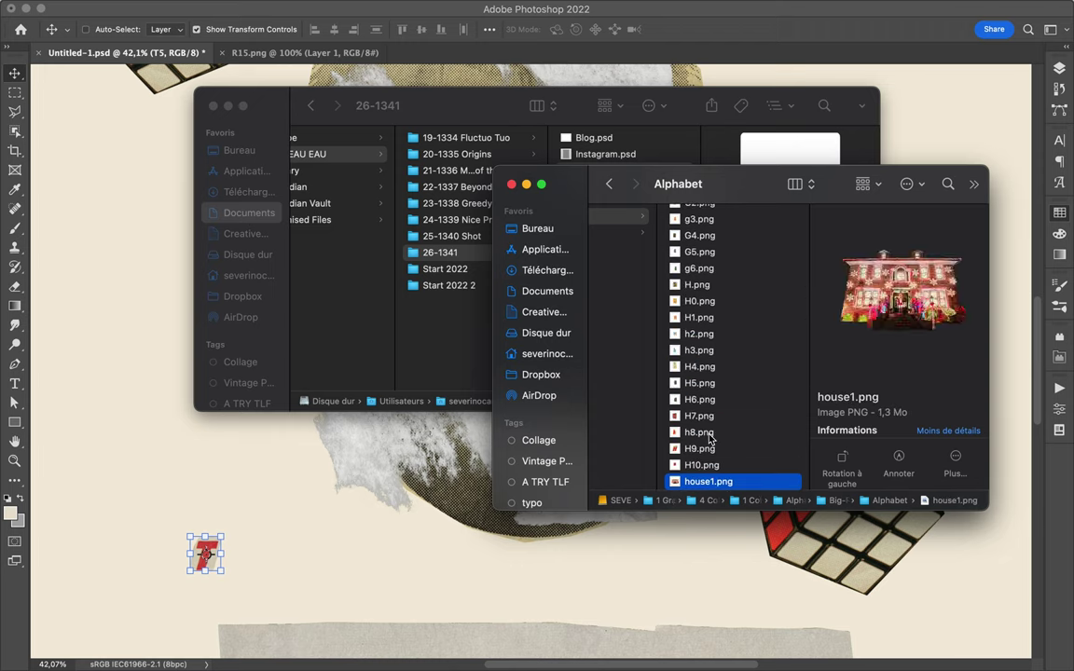
key("Down")
left_click(700, 419)
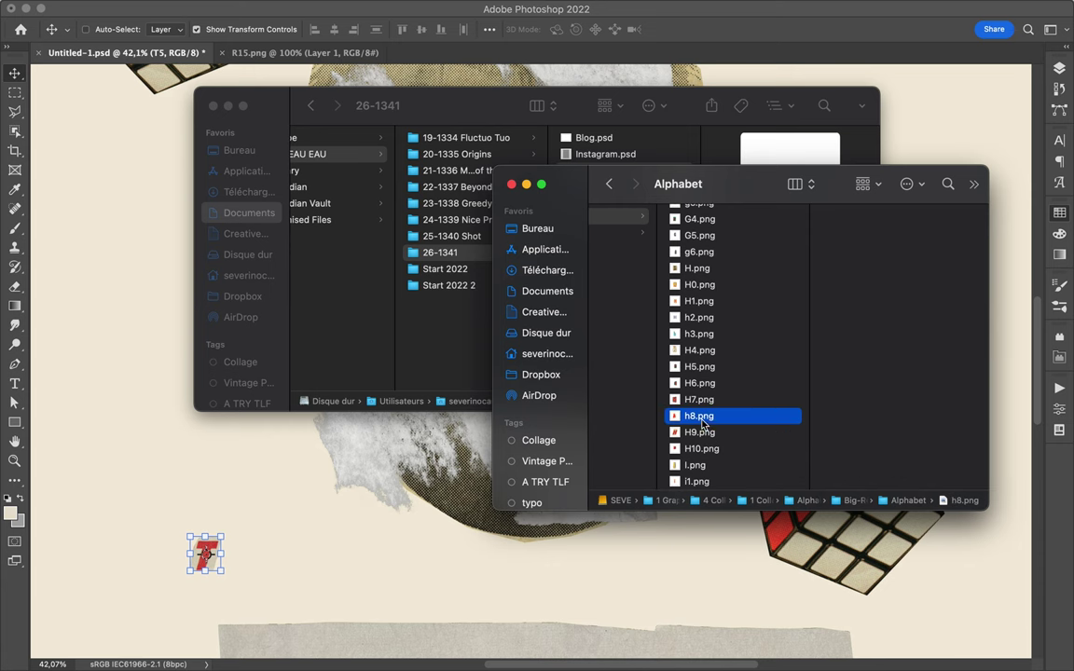
left_click_drag(275, 569, 239, 552)
key("Return")
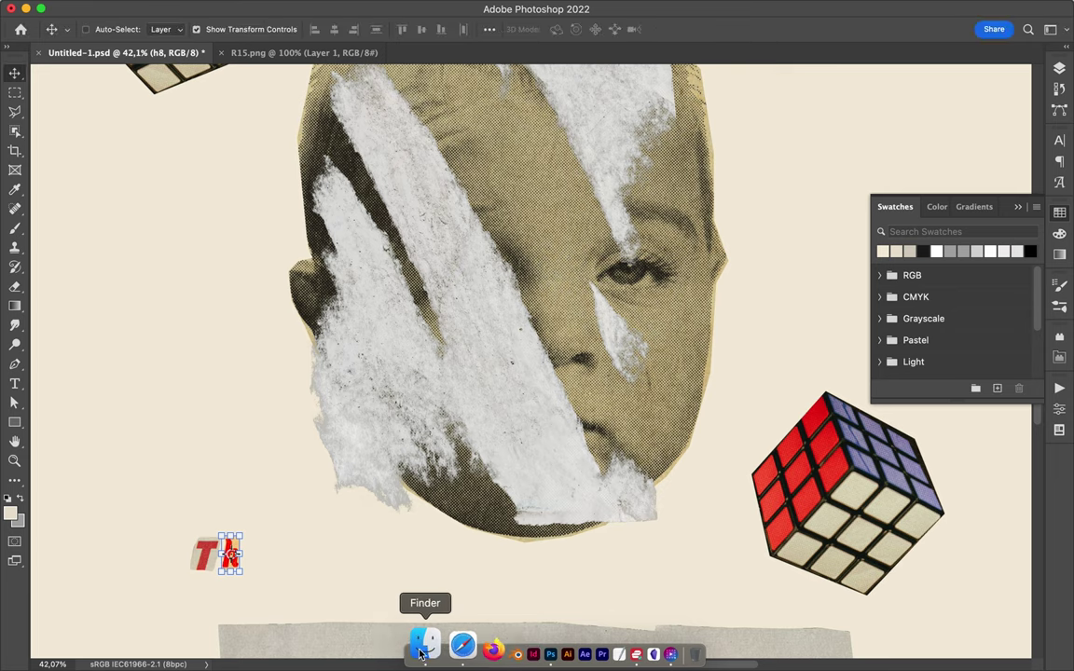
Step: Add the black I5 cut-out letter after 'Th'
left_click(421, 641)
scroll(757, 412, "up", 5)
scroll(757, 412, "up", 5)
scroll(757, 412, "up", 5)
scroll(757, 412, "up", 5)
scroll(757, 413, "down", 5)
scroll(757, 412, "down", 5)
scroll(757, 412, "down", 3)
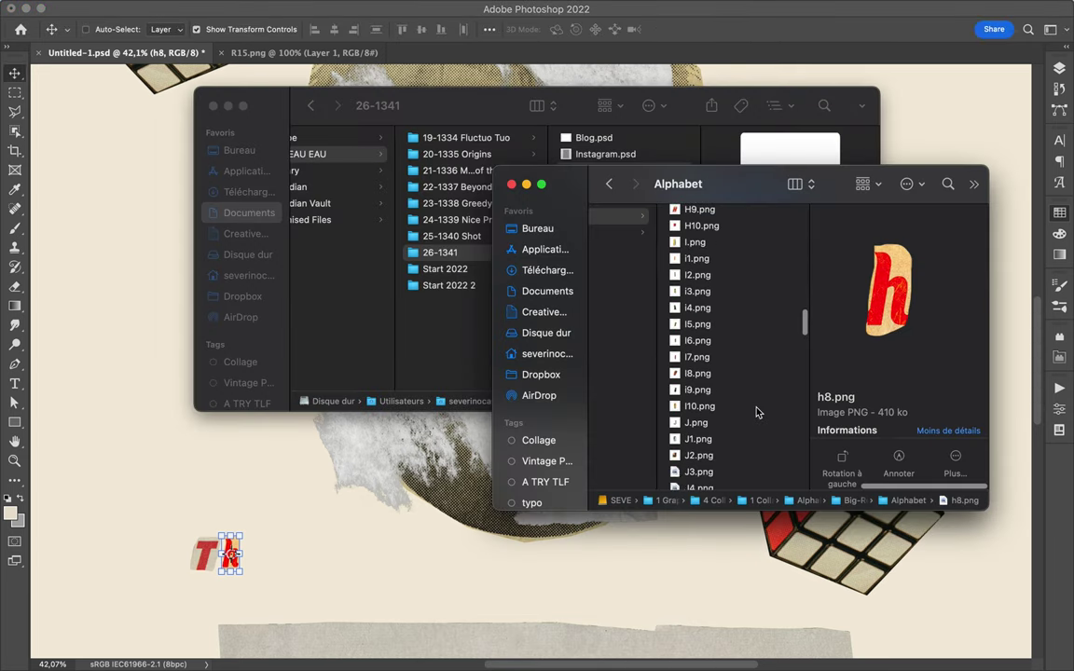
left_click(697, 325)
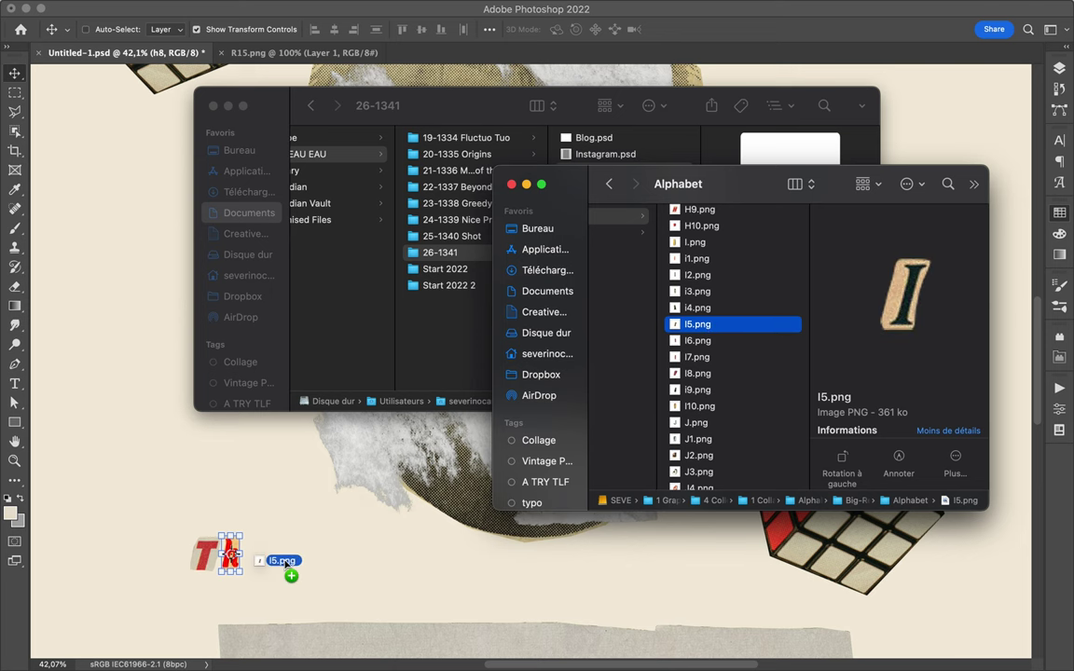
left_click_drag(285, 560, 283, 558)
key("Return")
Step: Add the S8 cut-out letter to complete 'ThIS'
left_click(422, 643)
scroll(710, 323, "up", 4)
scroll(712, 325, "up", 6)
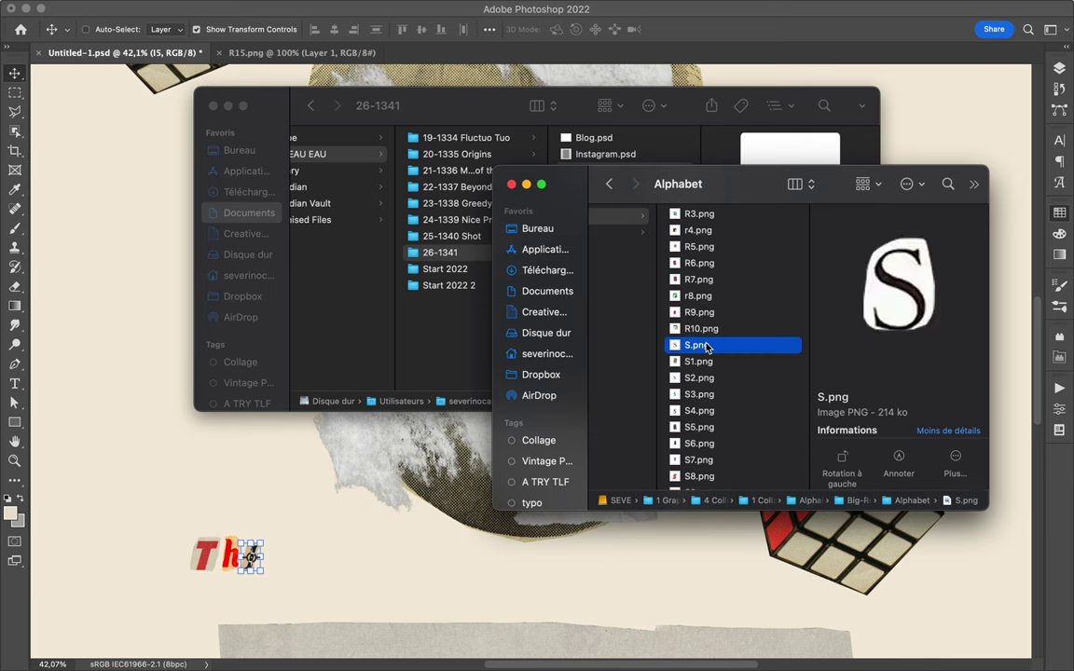
key("Down")
key("Down")
key("Down")
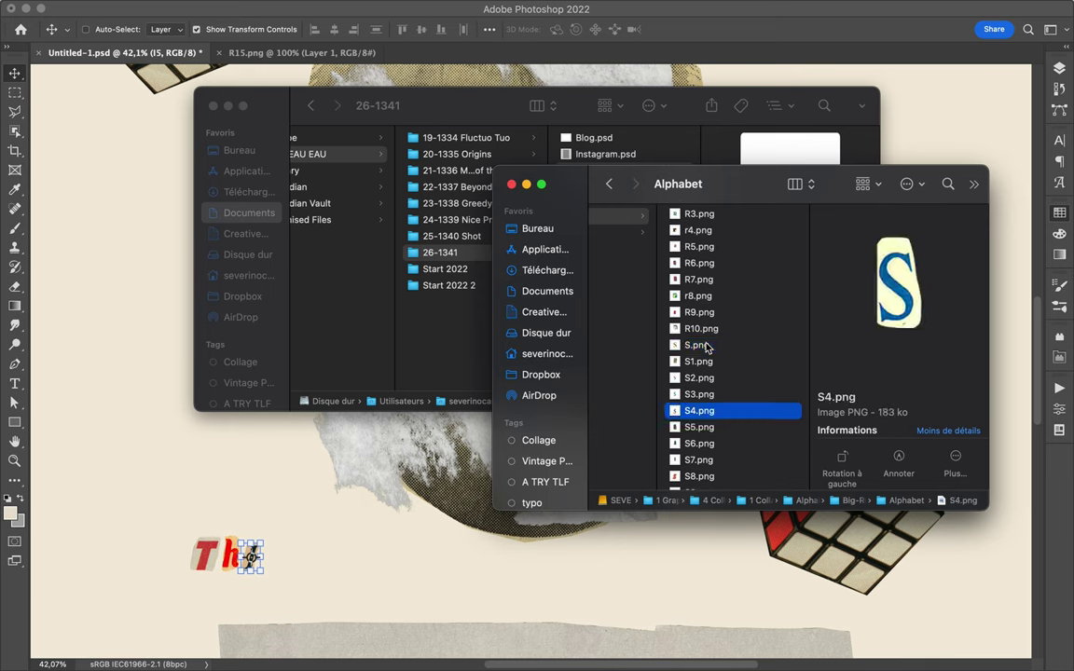
key("Down")
key("Down")
key("Down")
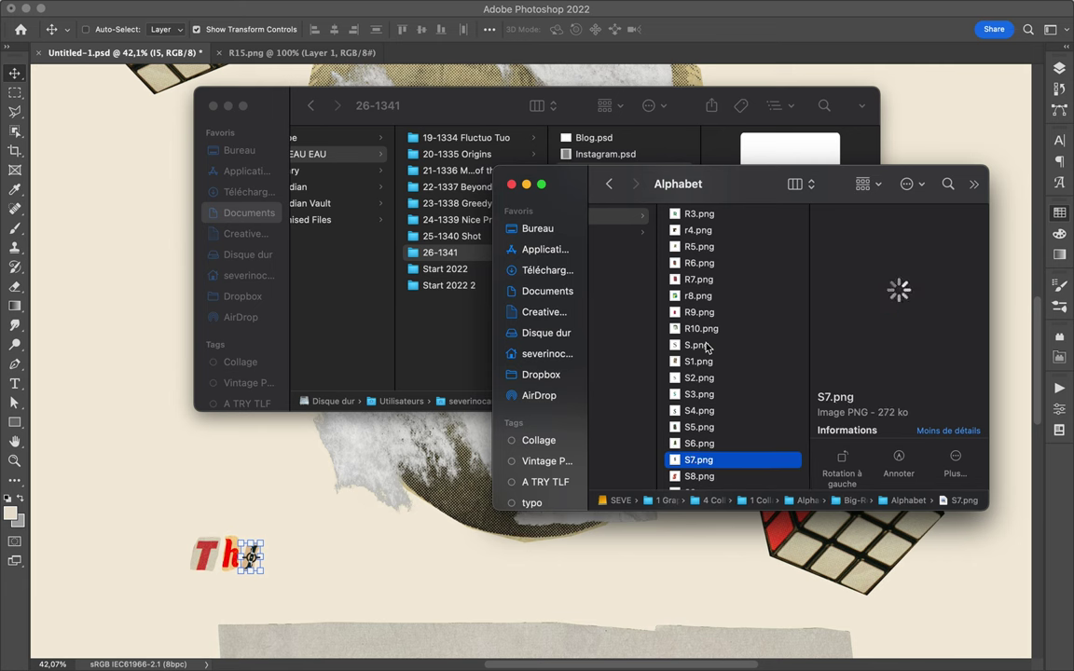
key("Down")
left_click_drag(295, 563, 294, 562)
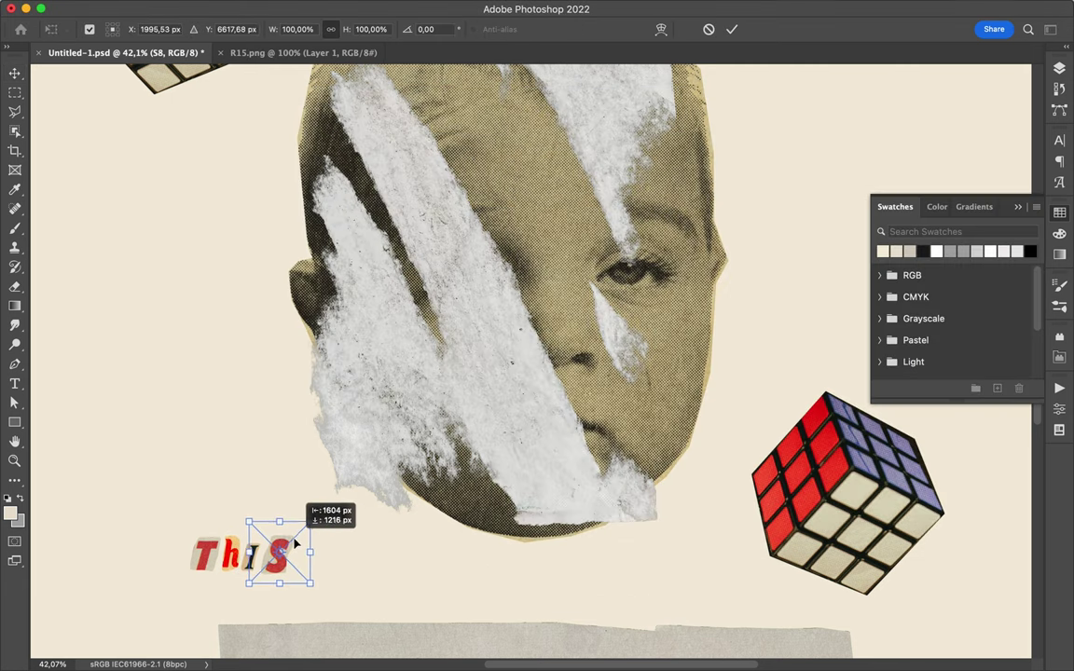
key("Return")
Step: Place the green O5 letter below the face, right of 'ThIS'
left_click(422, 643)
scroll(714, 306, "up", 3)
scroll(714, 306, "up", 3)
left_click(713, 304)
key("Up")
key("Up")
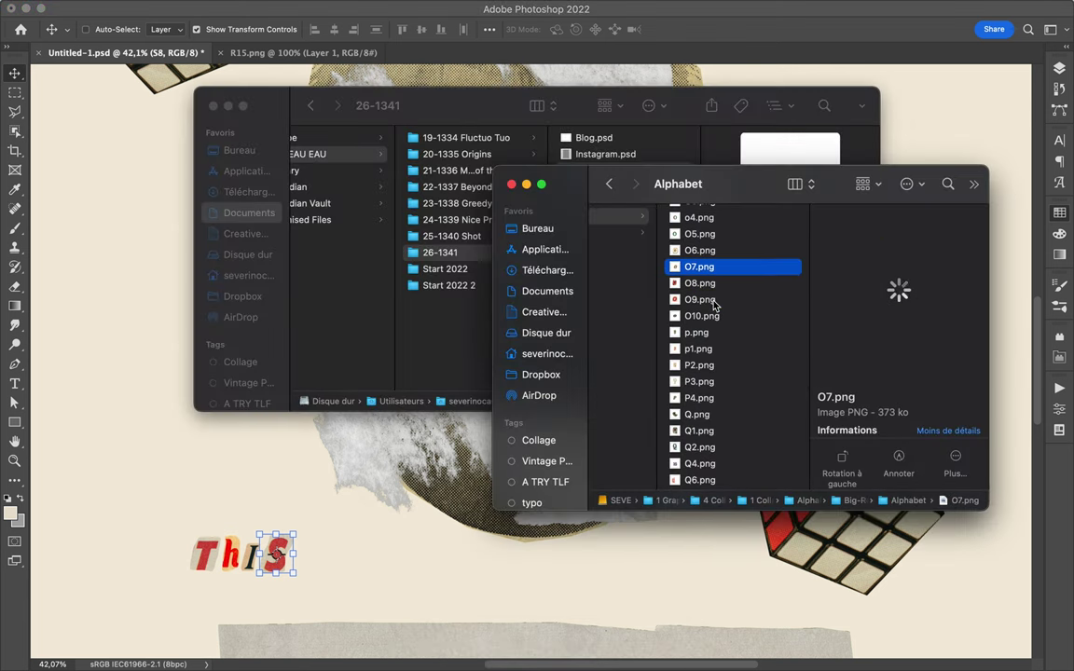
key("Up")
key("Up")
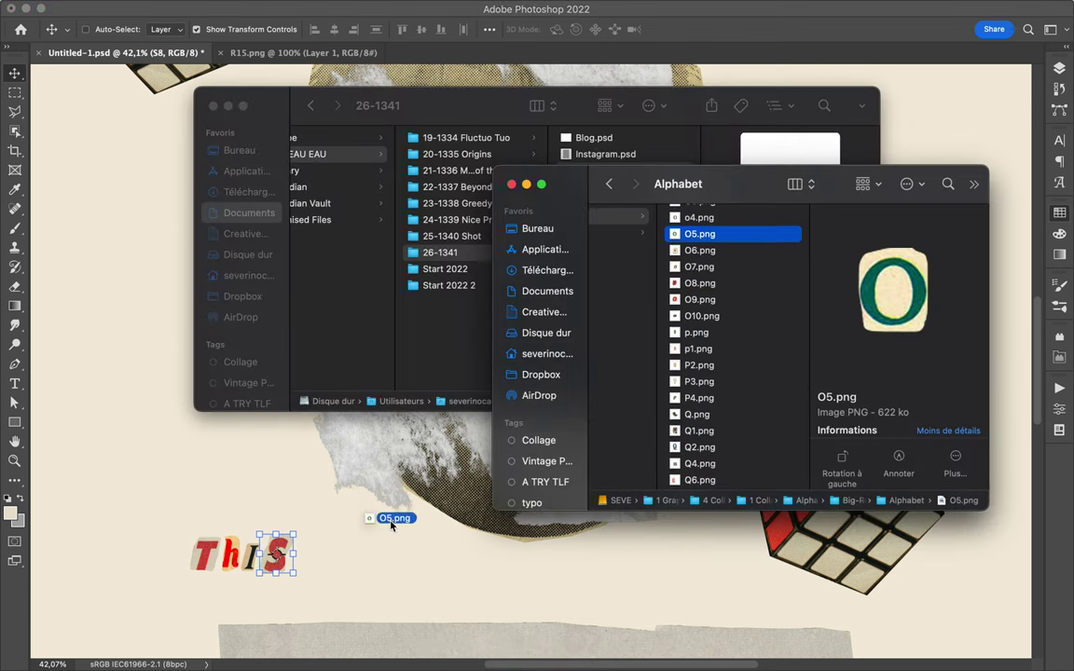
left_click_drag(390, 527, 390, 557)
left_click_drag(550, 374, 387, 553)
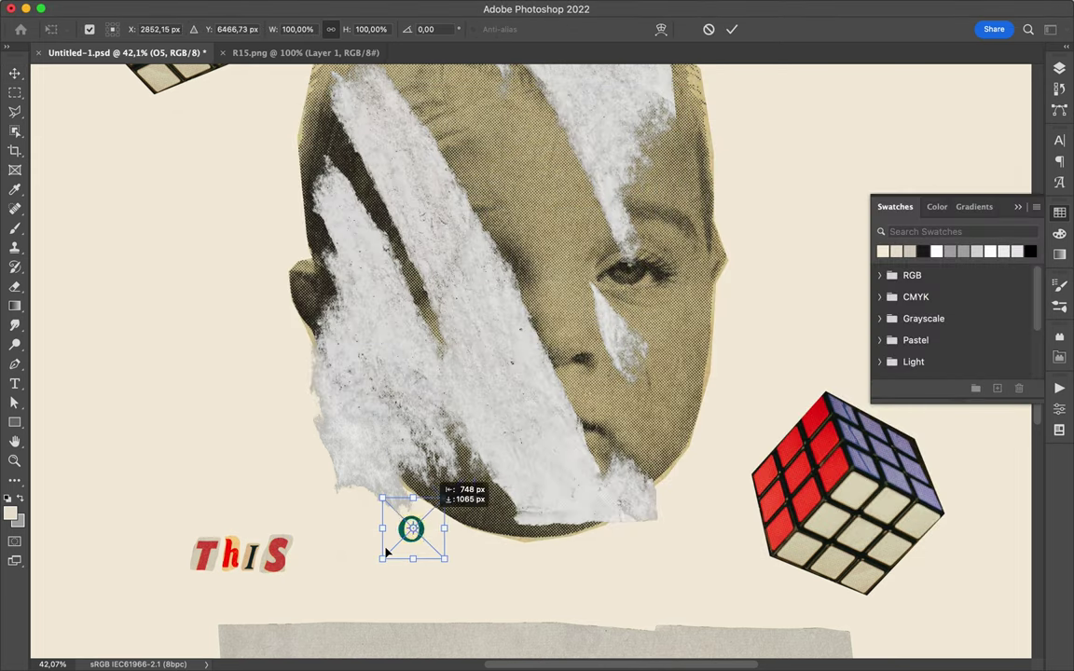
key("Return")
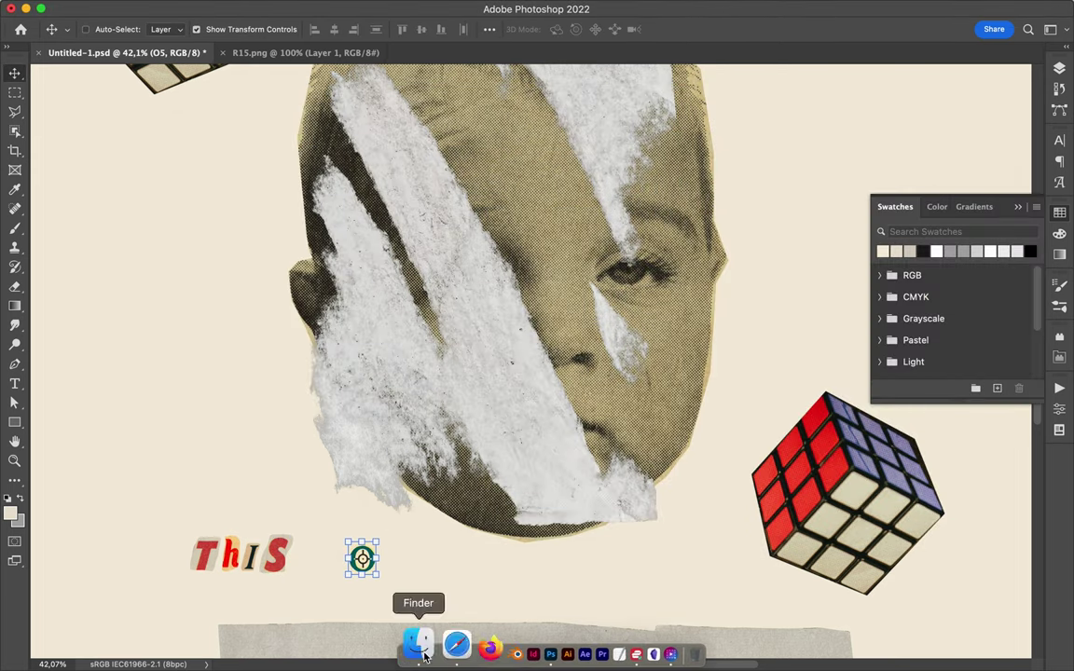
Step: Place the red N4 cut-out letter beside the O
left_click(417, 644)
scroll(699, 291, "up", 5)
left_click(701, 357)
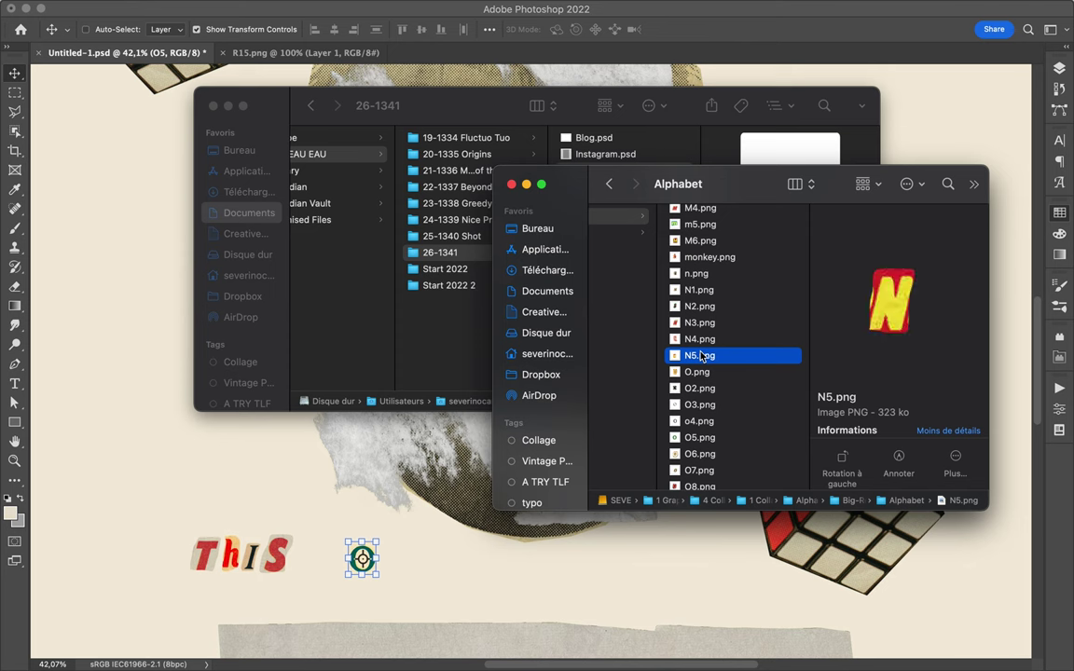
key("Up")
key("Up")
left_click(701, 343)
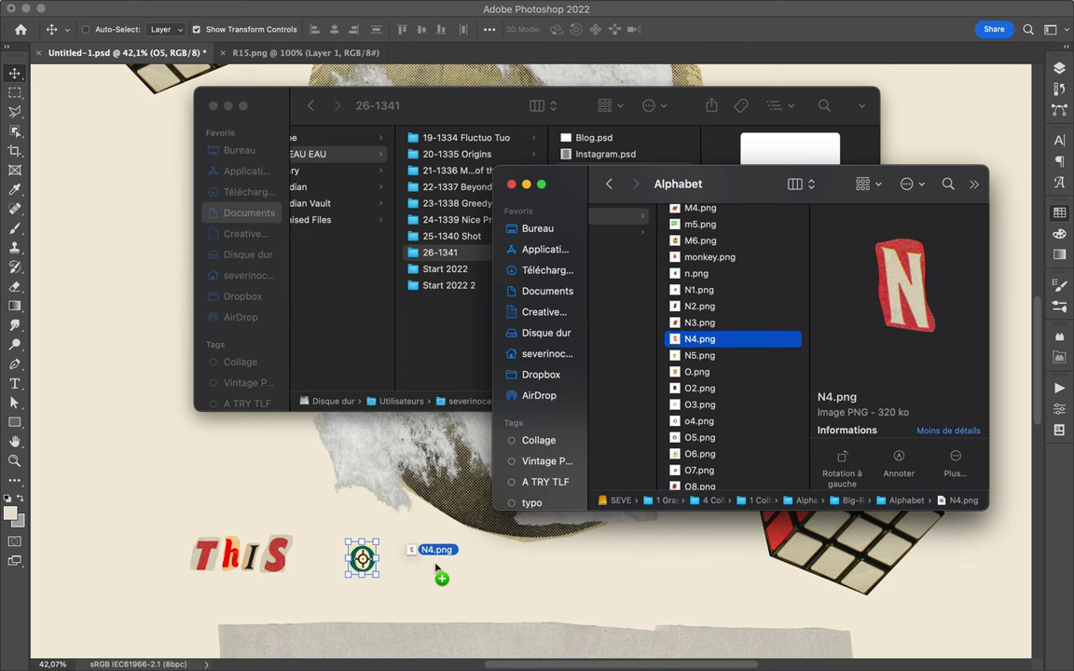
left_click_drag(435, 565, 393, 558)
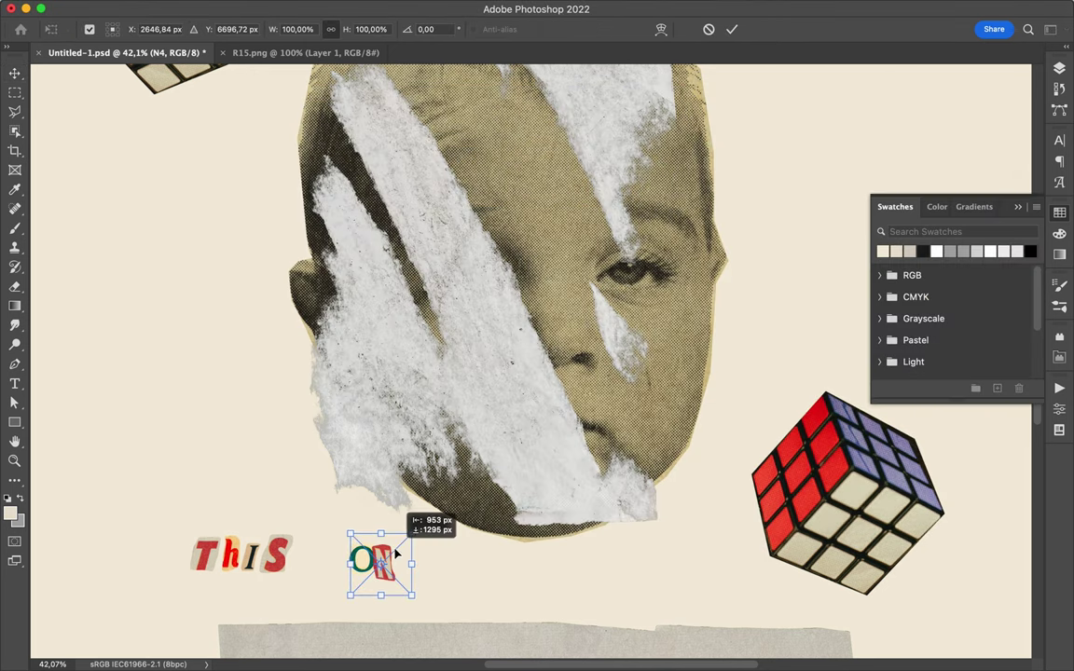
Step: Add the red e cut-out after 'ON' to spell 'ONE'
key("super+Tab")
scroll(699, 270, "up", 5)
scroll(699, 271, "up", 5)
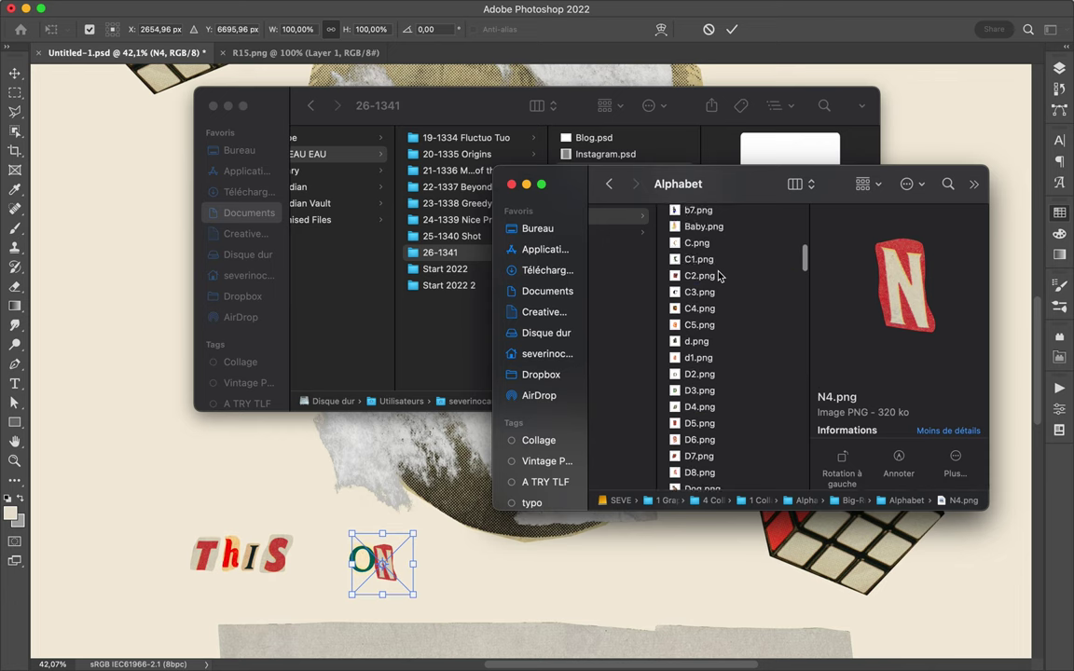
scroll(716, 400, "up", 2)
left_click(716, 400)
key("Down")
key("Down")
key("Down")
key("Down")
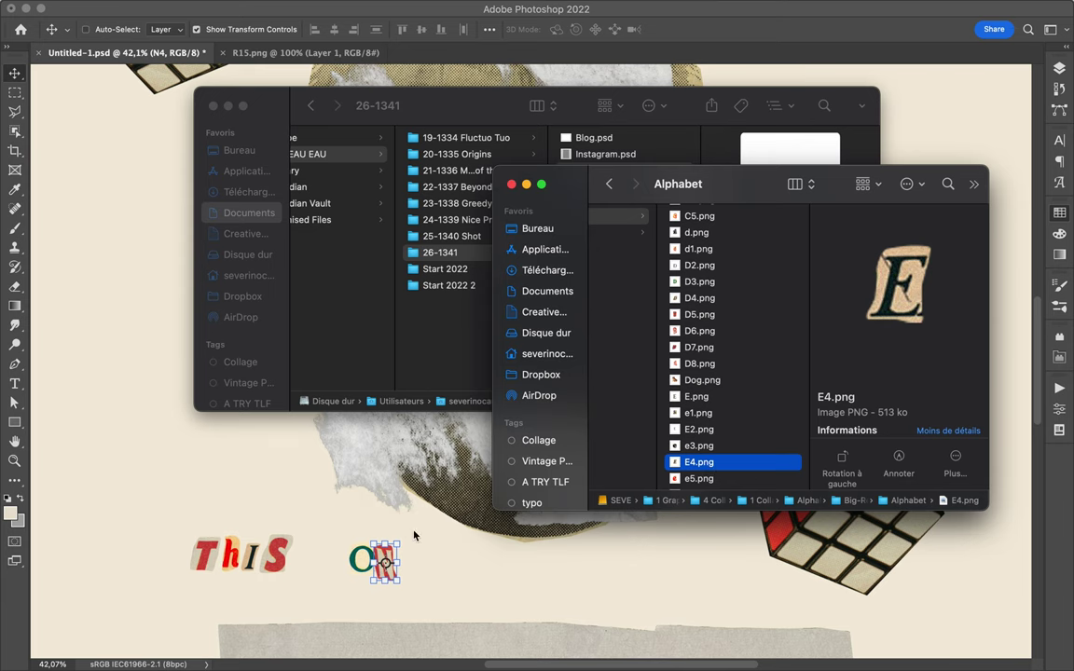
key("Up")
key("Down")
left_click_drag(701, 478, 455, 563)
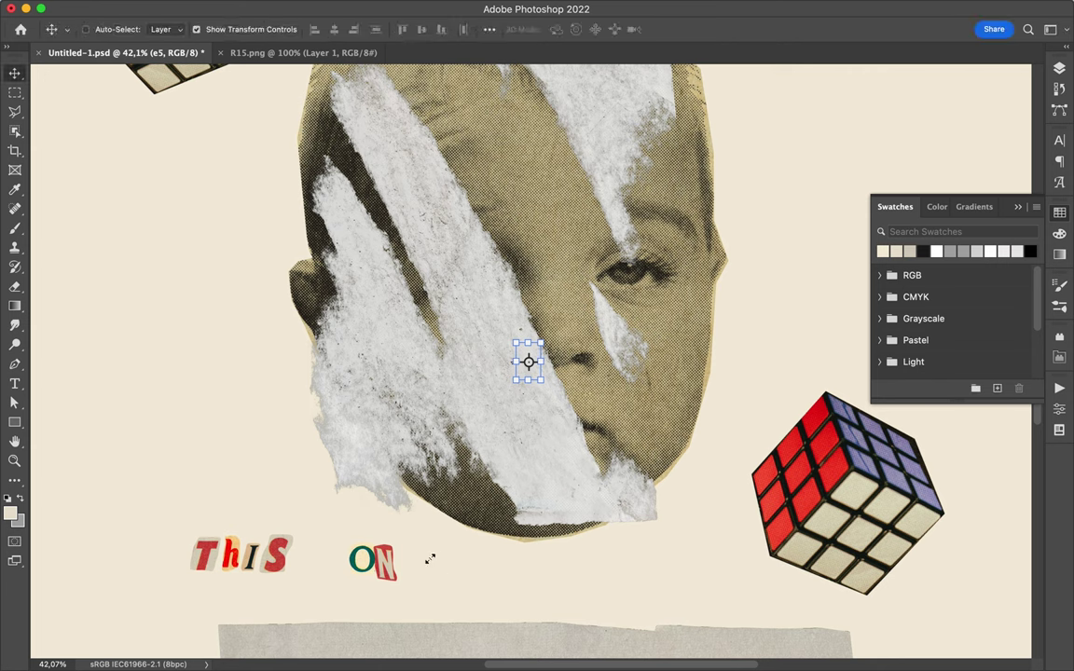
left_click_drag(432, 558, 415, 562)
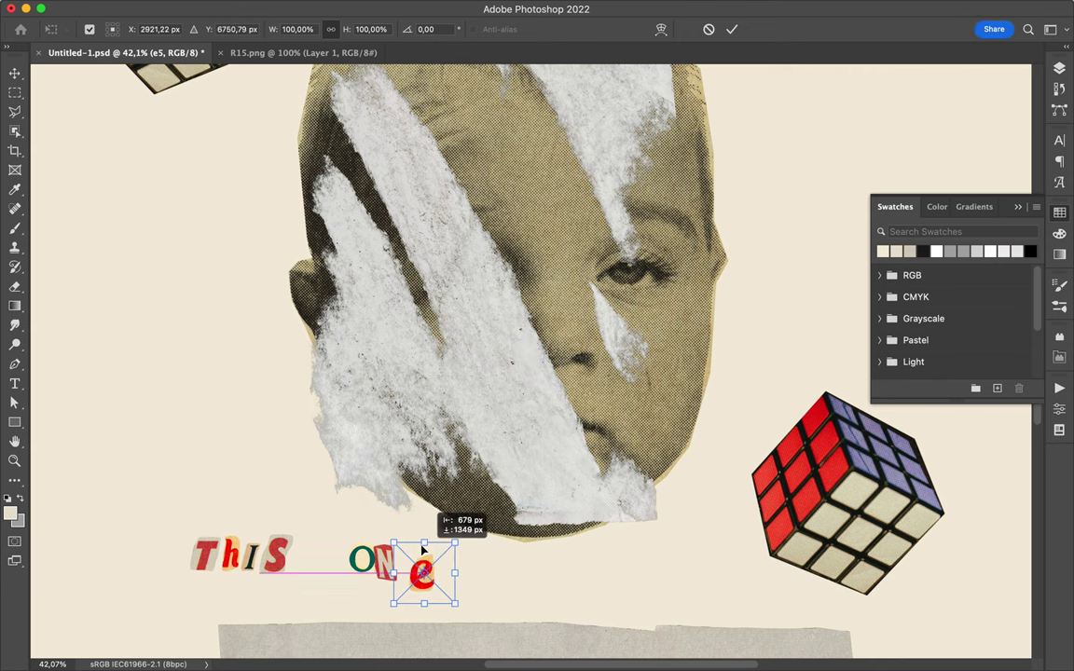
Step: Bring in the black i9 cut-out and move it beside 'ONE'
left_click(422, 643)
scroll(718, 369, "down", 2)
scroll(723, 374, "down", 2)
scroll(723, 374, "down", 10)
scroll(722, 373, "down", 1)
left_click(697, 439)
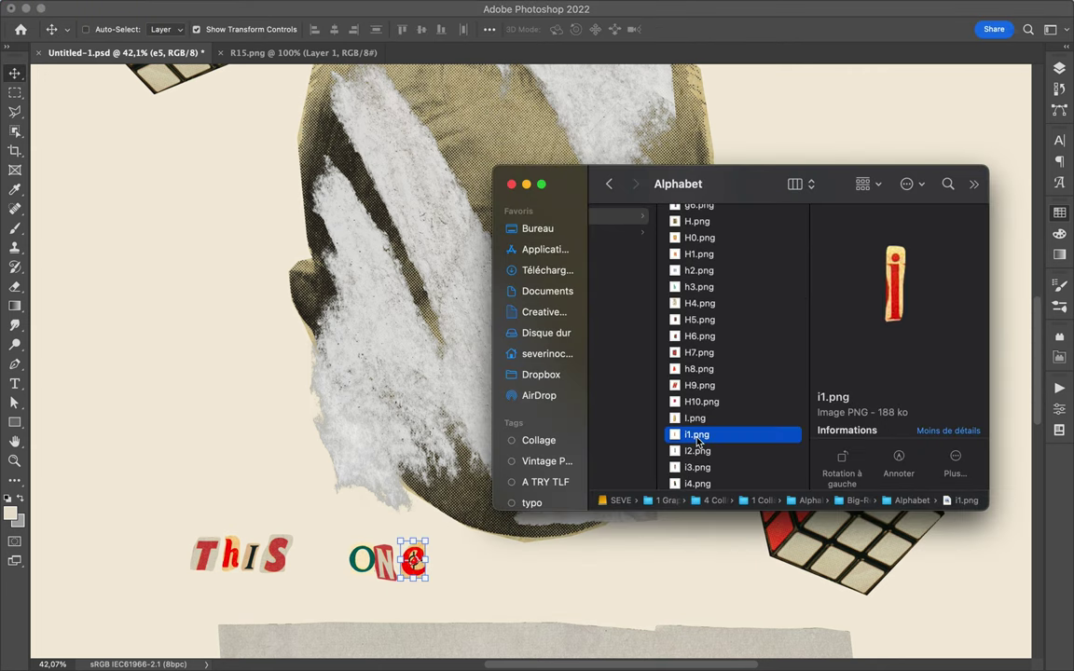
key("Down")
key("Down")
key("Down")
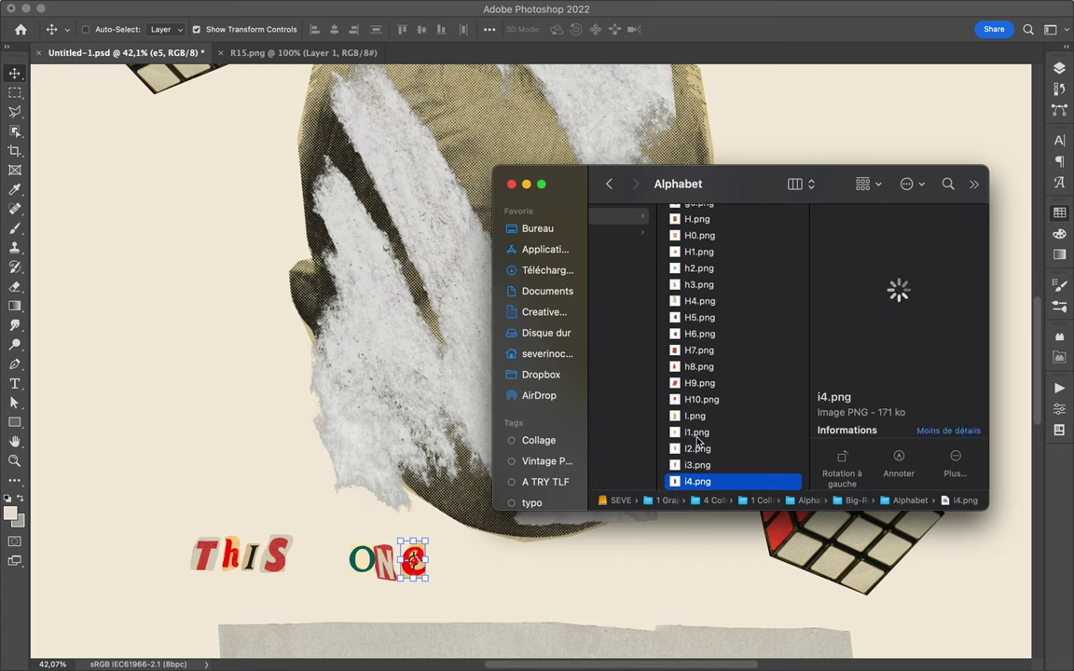
key("Down")
key("Down")
key("Down")
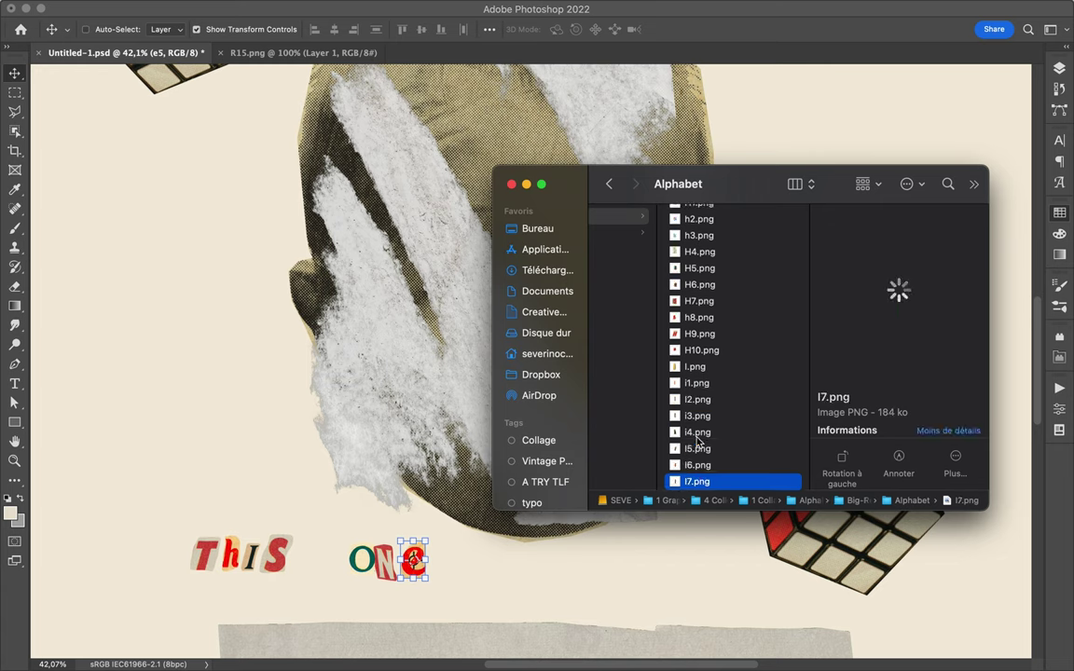
key("Down")
key("Down")
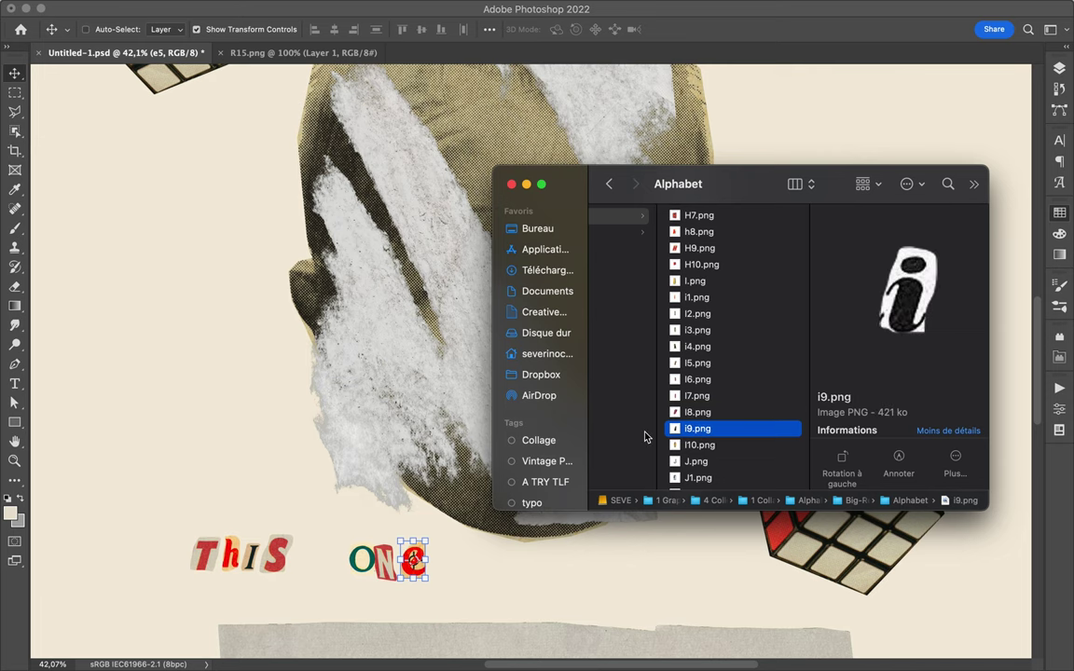
key("space")
left_click(399, 26)
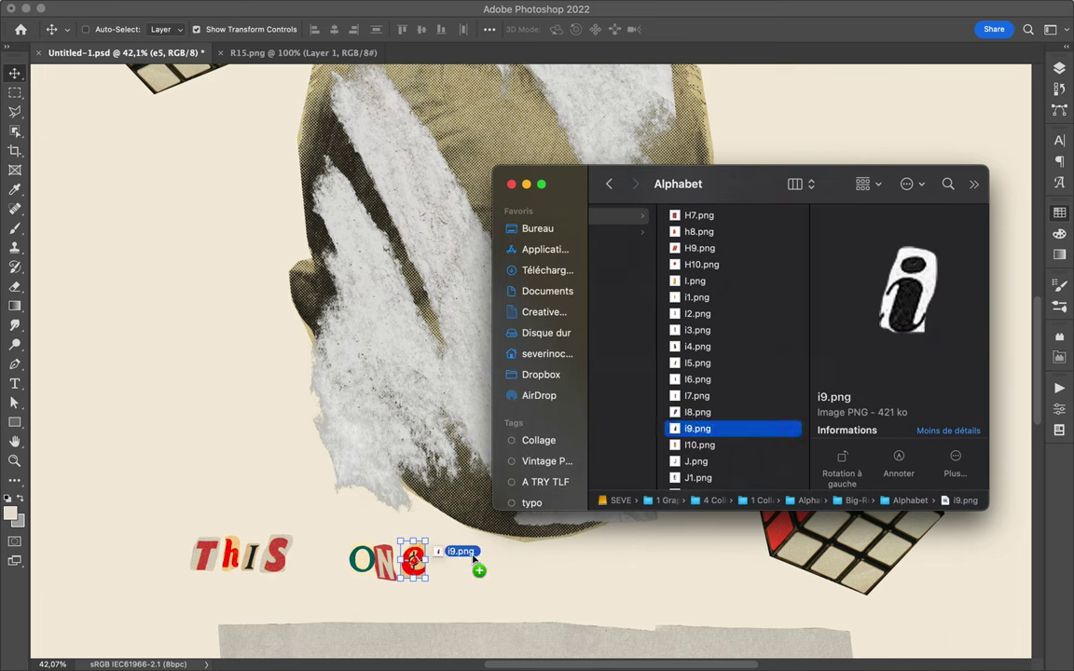
left_click_drag(454, 552, 455, 553)
left_click_drag(549, 350, 495, 549)
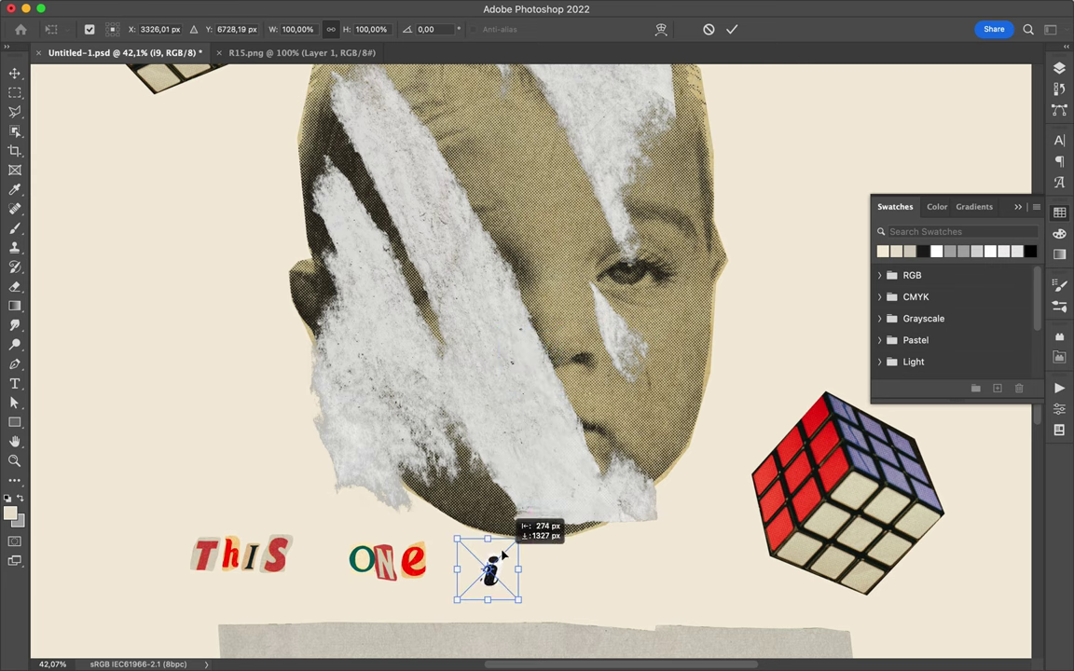
Step: Commit the i, then place the S2 cut-out from Alphabet 2 beside it
key("Return")
left_click(421, 653)
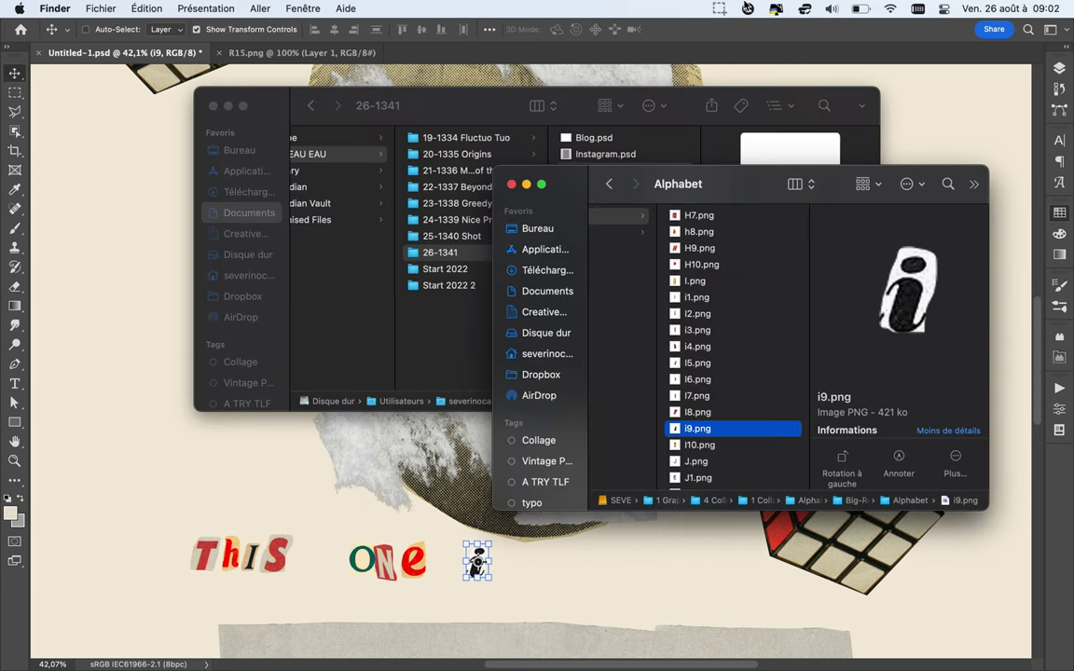
scroll(708, 373, "down", 10)
left_click(706, 325)
left_click(707, 341)
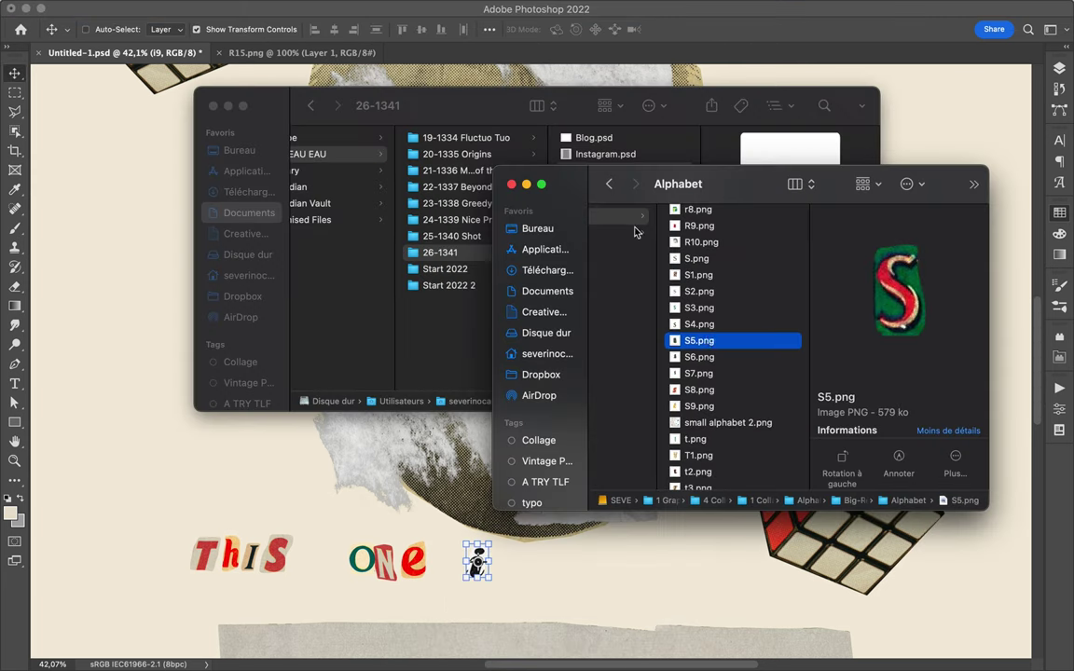
left_click(636, 231)
scroll(806, 302, "down", 10)
scroll(805, 289, "down", 5)
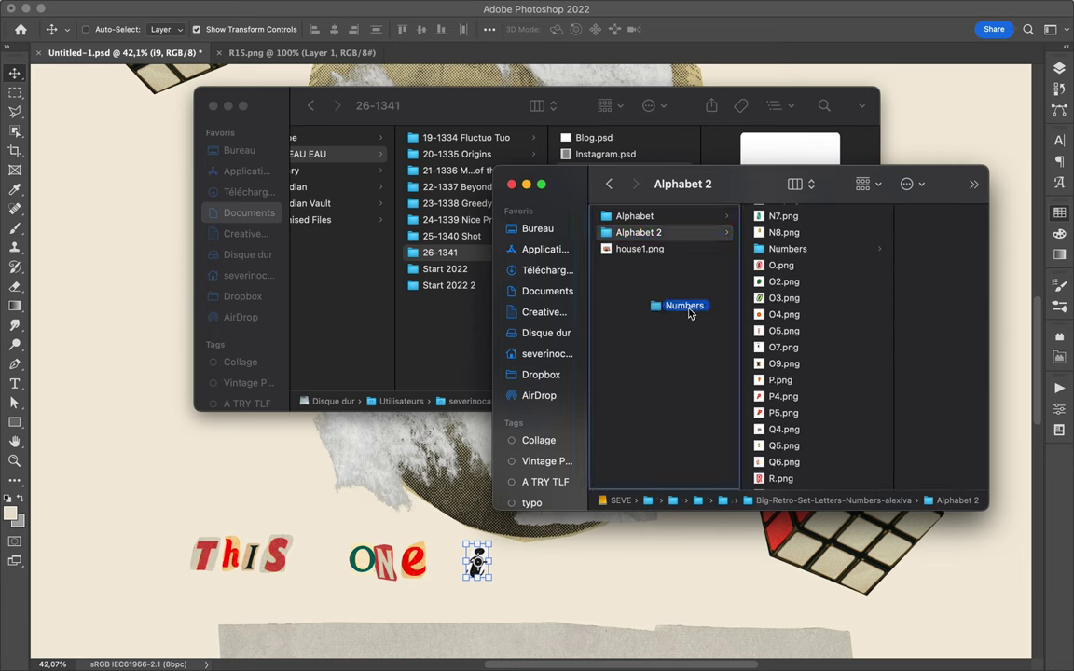
scroll(745, 308, "down", 5)
left_click(699, 371)
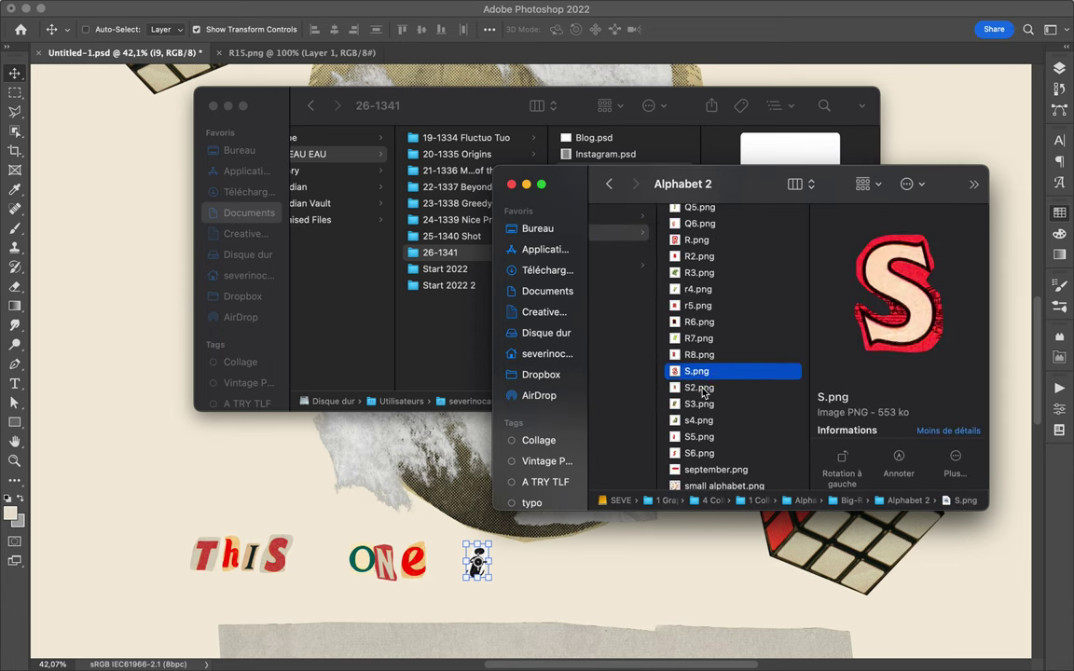
key("Down")
left_click(513, 566)
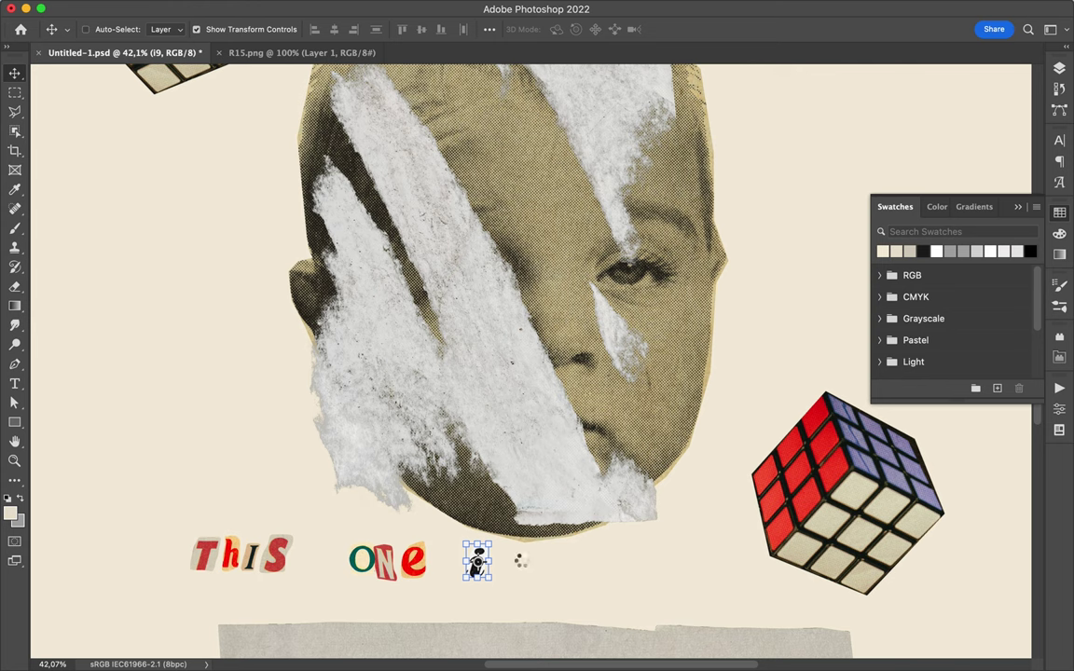
left_click_drag(514, 562, 502, 560)
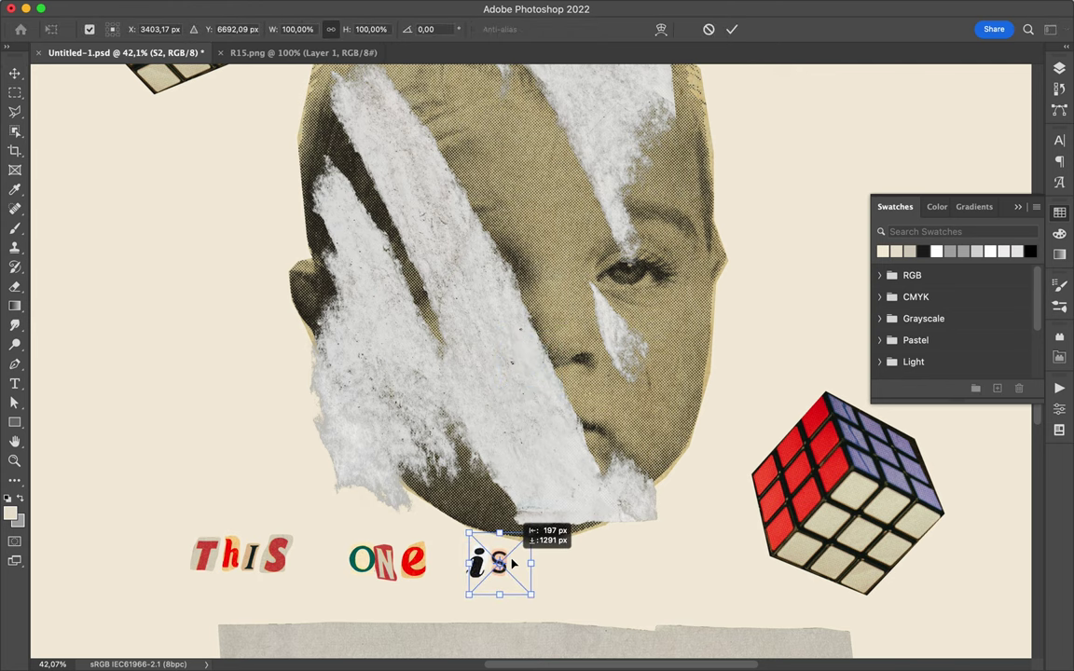
key("Return")
Step: Drop the B4 cut-out letter into the poster
left_click(419, 643)
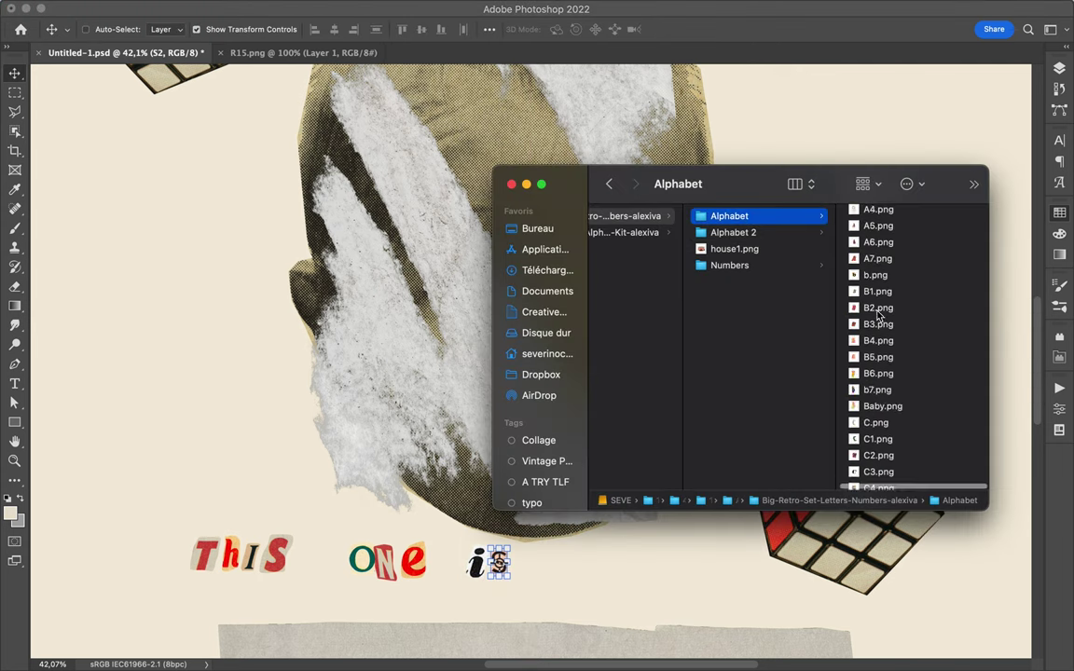
left_click(709, 371)
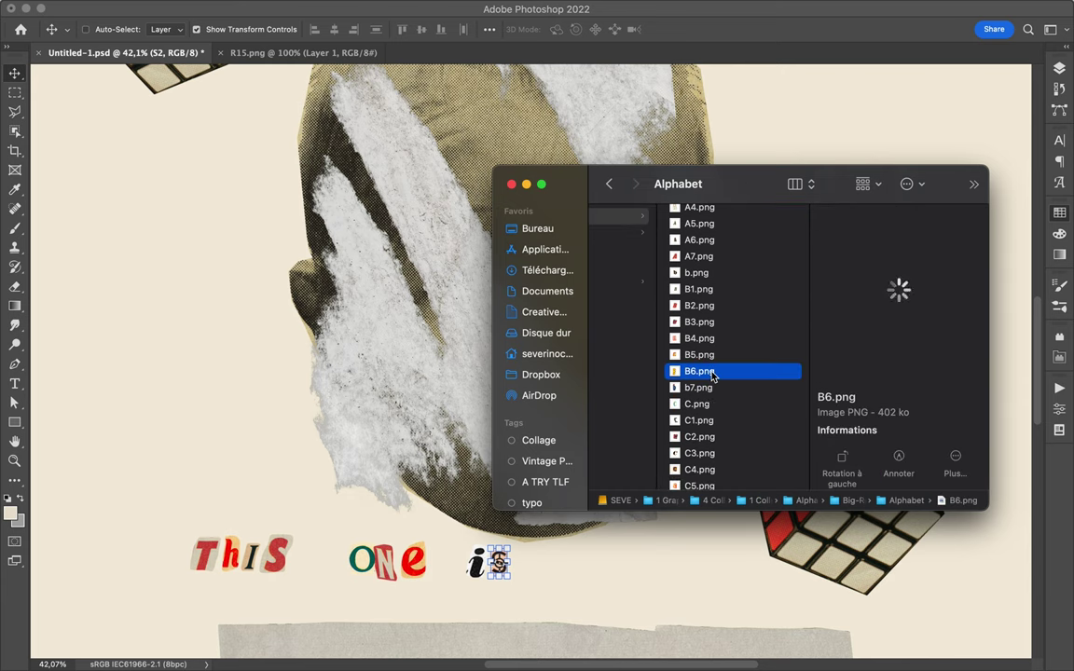
key("Up")
key("Up")
left_click_drag(699, 337, 599, 555)
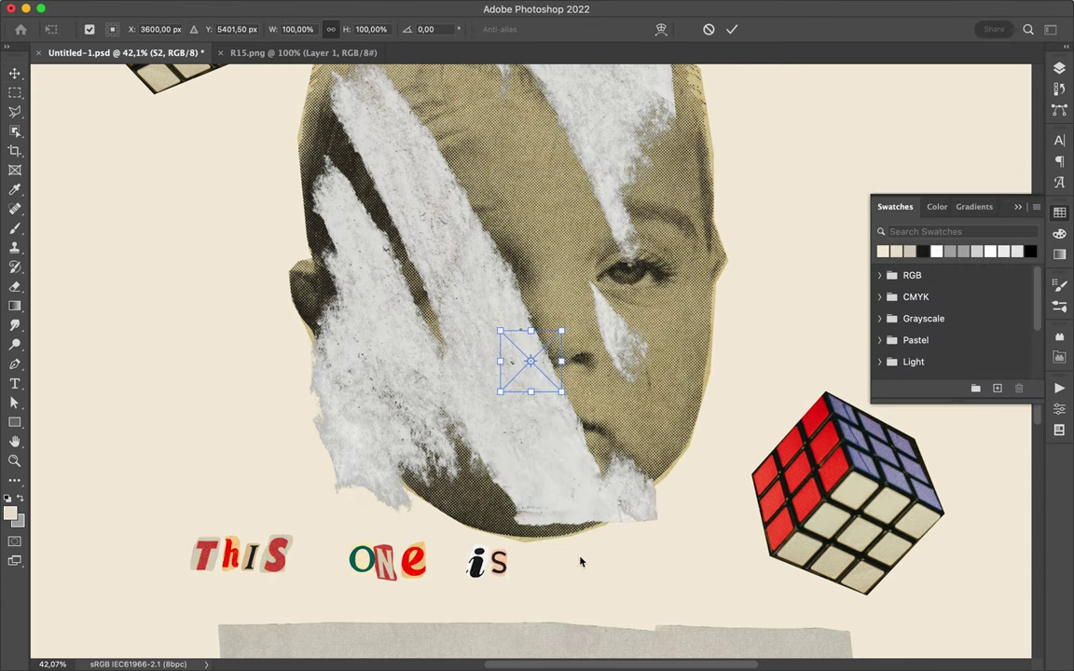
Step: Position the B4 letter after 'is' and add the I6 letter beside it
left_click_drag(531, 361, 573, 560)
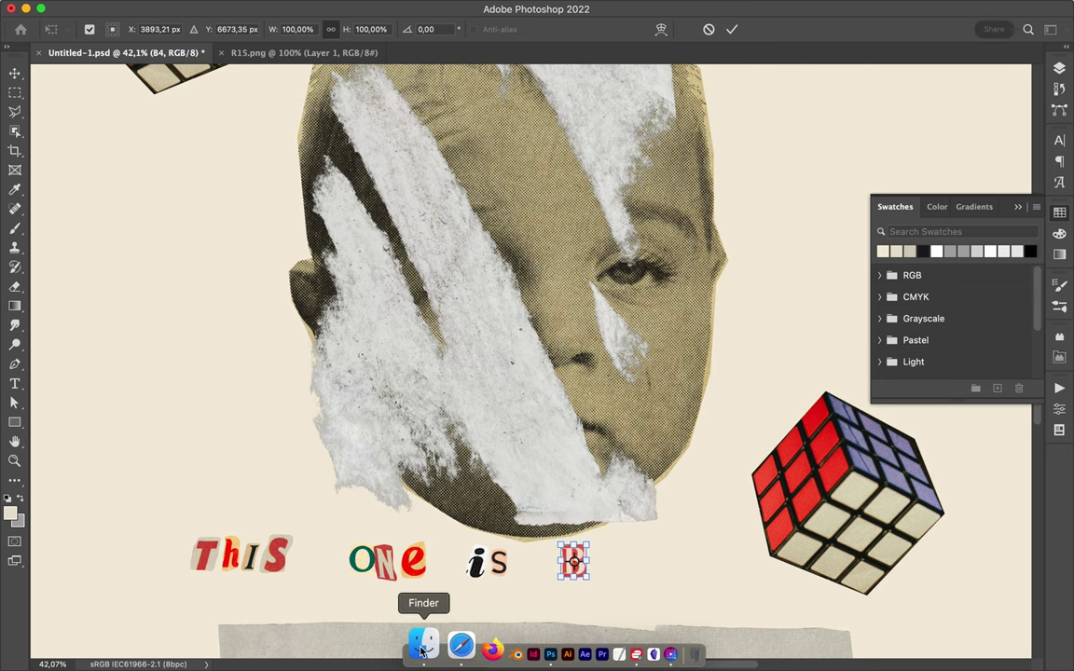
left_click(421, 650)
scroll(704, 434, "down", 5)
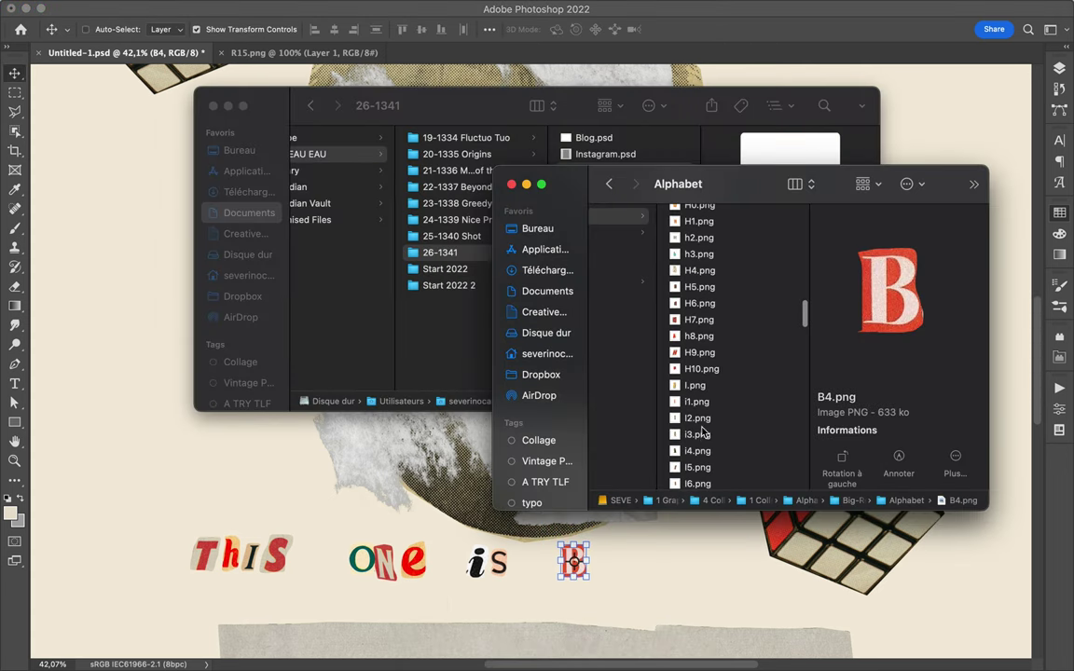
left_click(704, 434)
key("Down")
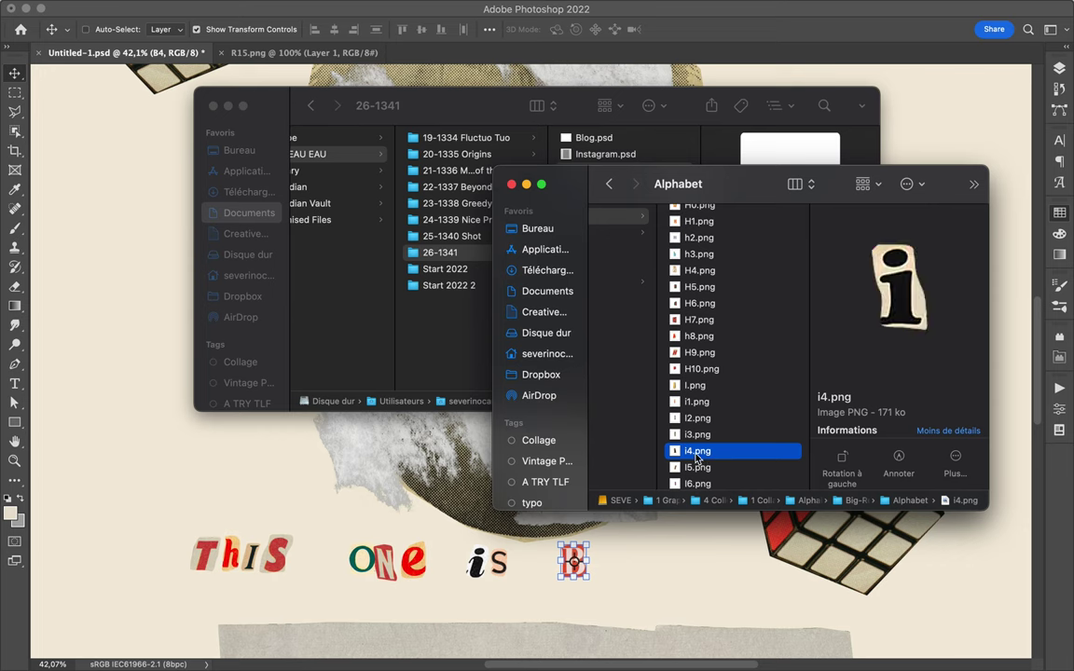
key("Down")
scroll(704, 454, "down", 1)
left_click(704, 451)
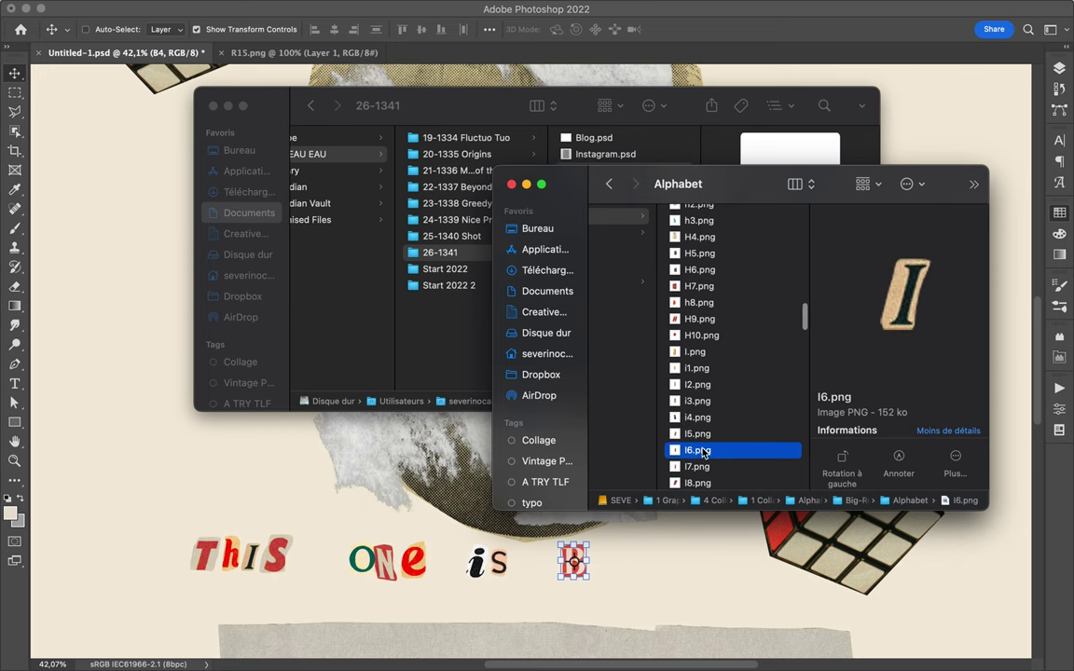
left_click_drag(625, 559, 618, 566)
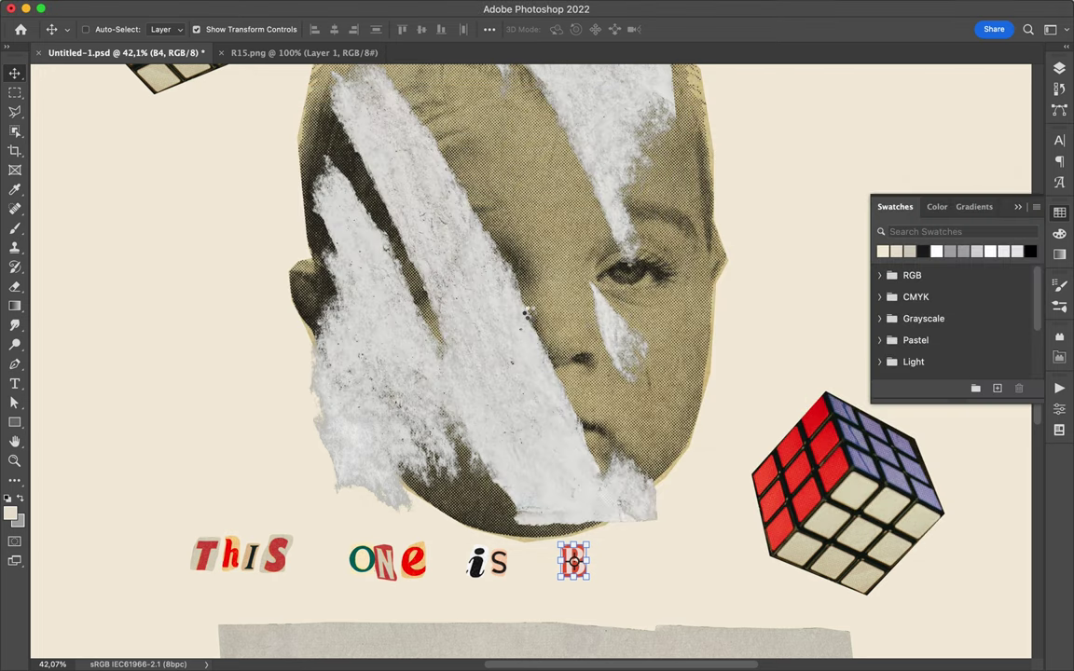
key("Return")
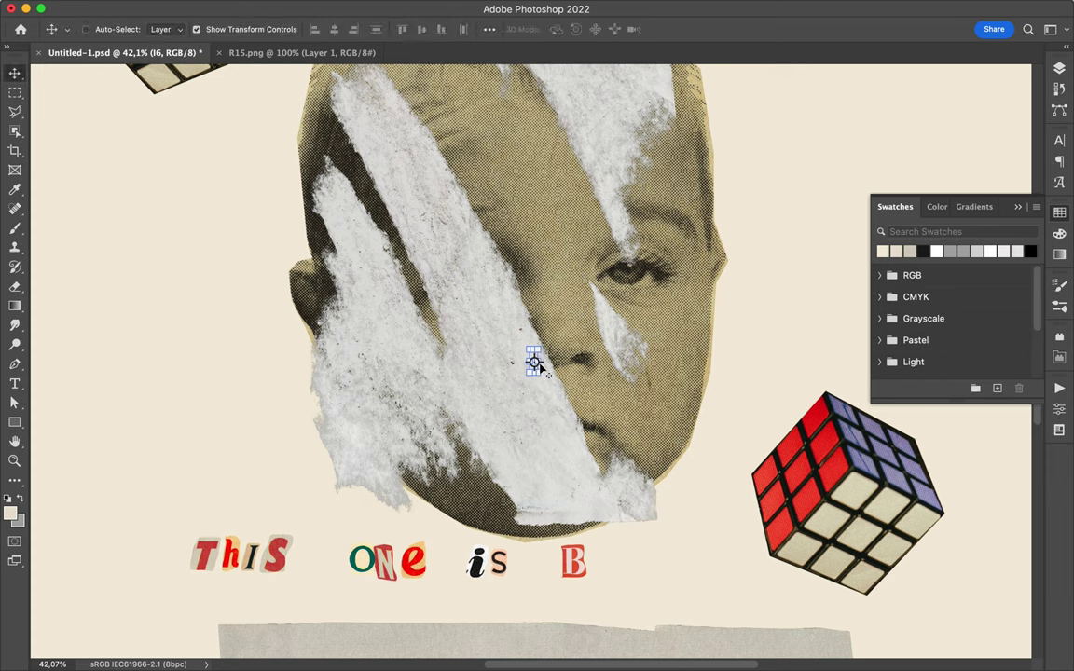
left_click_drag(534, 362, 599, 570)
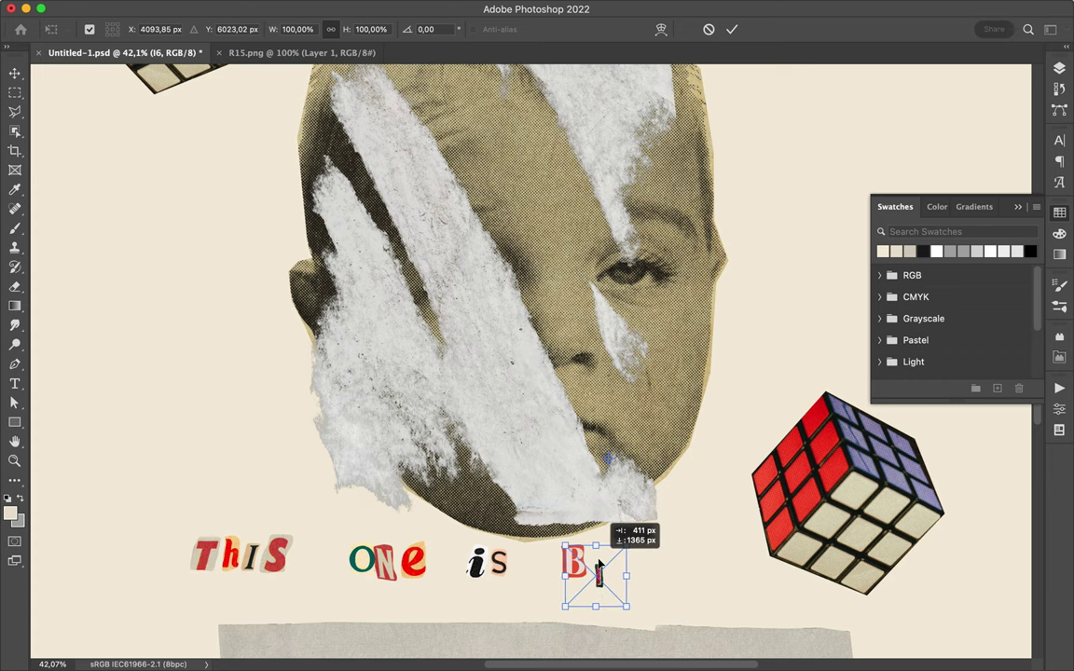
Step: Browse the G cut-outs and select the g1 and G2 letter files
mouse_move(537, 669)
left_click(481, 630)
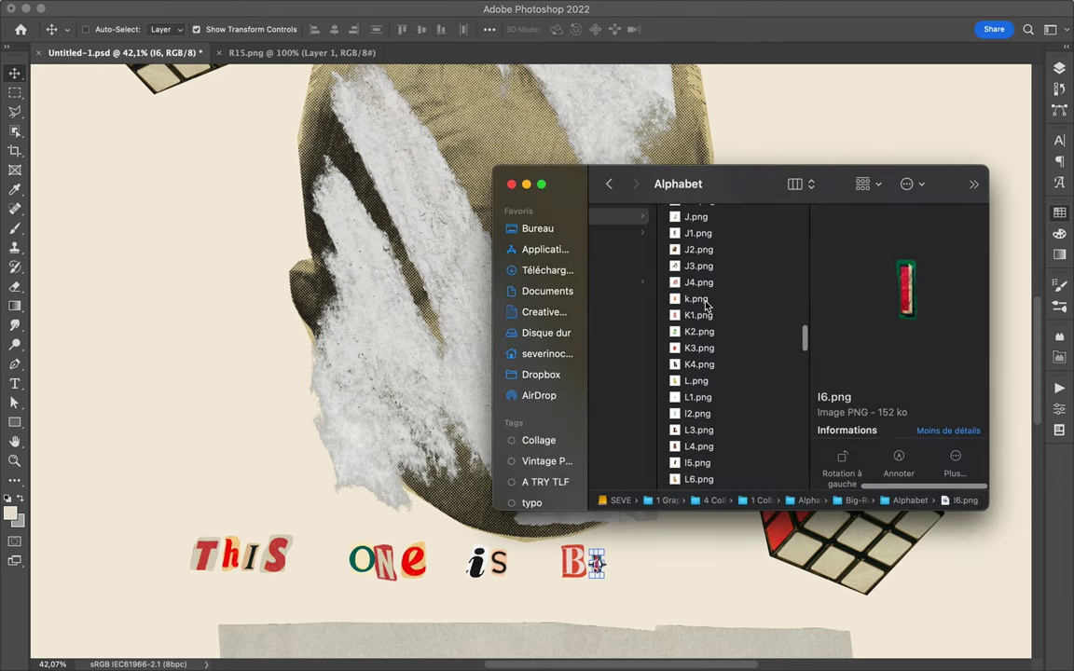
scroll(704, 300, "up", 3)
scroll(704, 298, "up", 3)
scroll(703, 295, "up", 3)
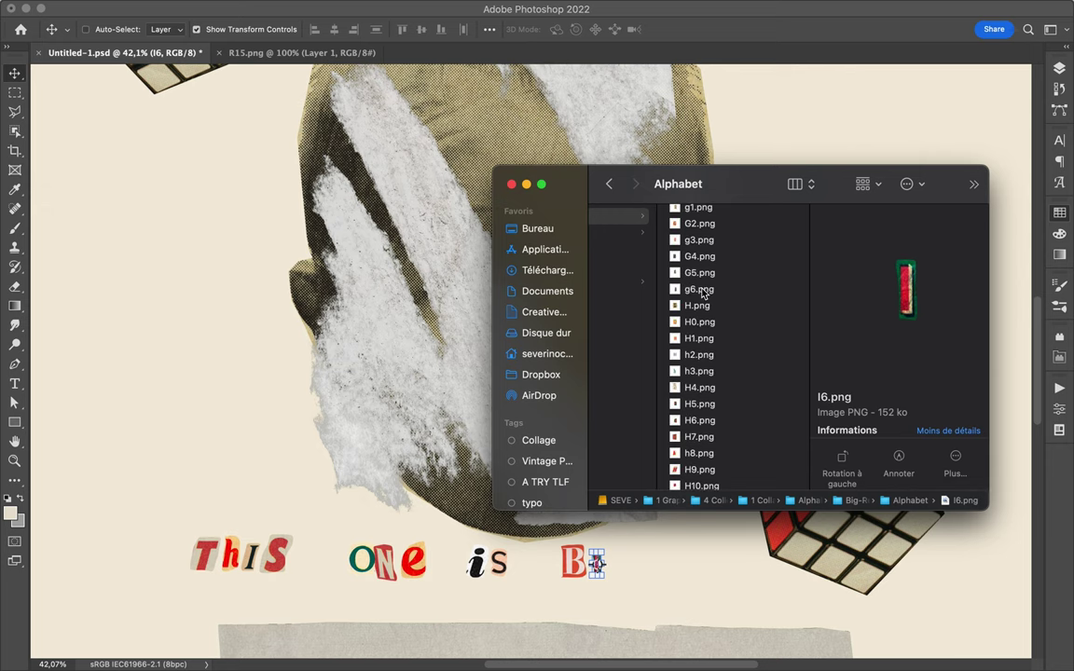
left_click(702, 290)
left_click(714, 271)
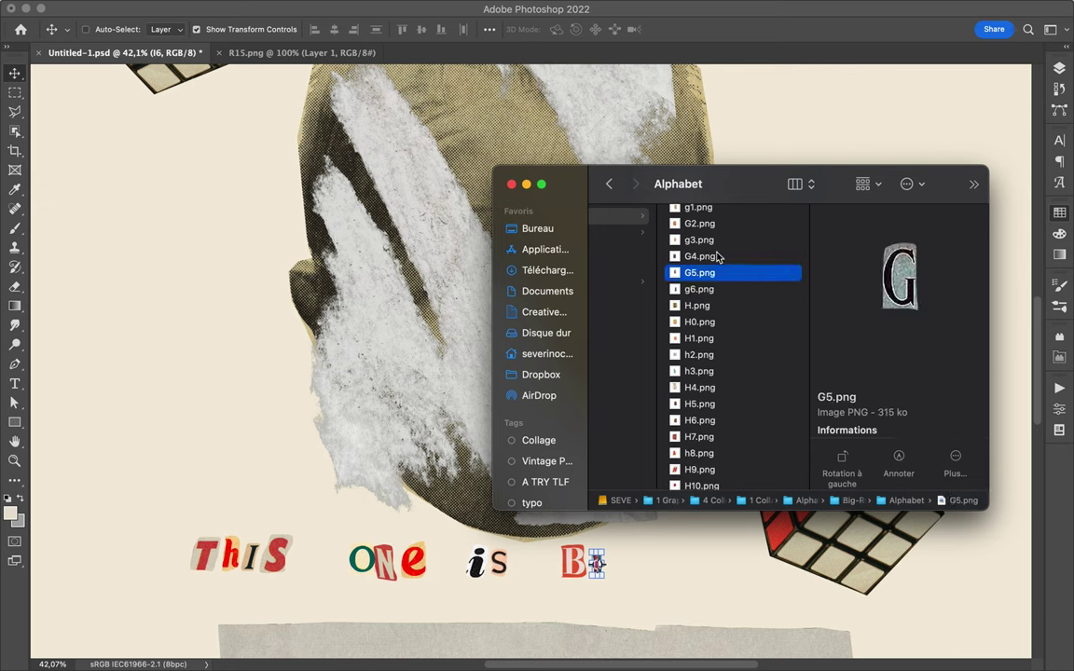
key("Up")
key("Up")
key("Up")
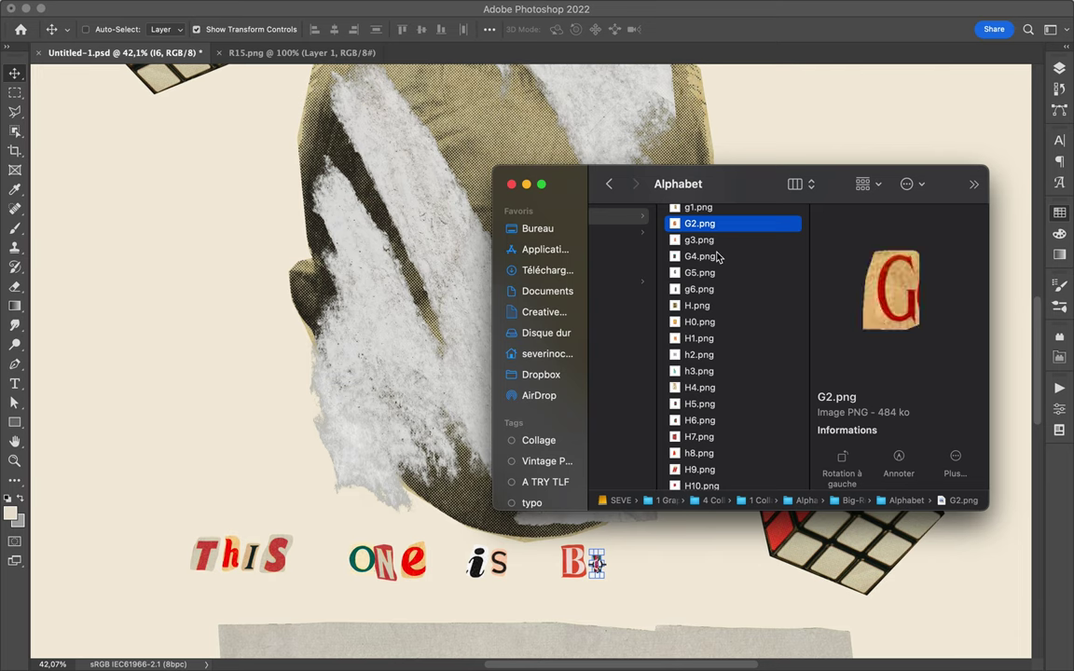
key("Up")
scroll(710, 252, "up", 1)
key("Up")
left_click(704, 247, "shift")
left_click(704, 247)
left_click(701, 264, "shift")
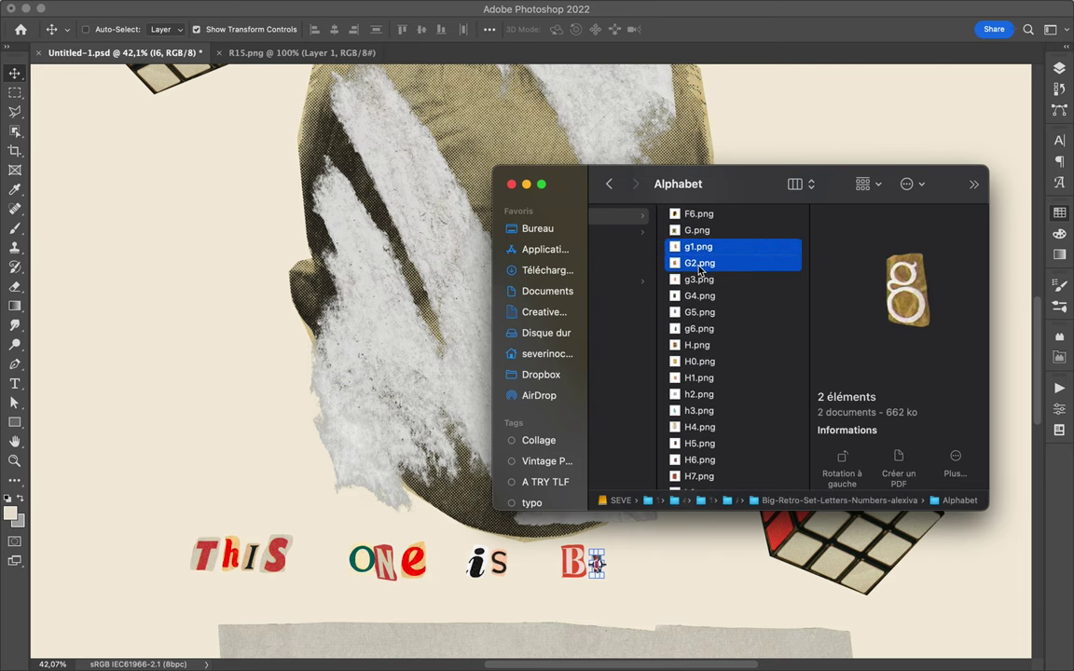
Step: Place g1 and G2 in the poster and set G2 after 'BI'
left_click_drag(701, 270, 646, 567)
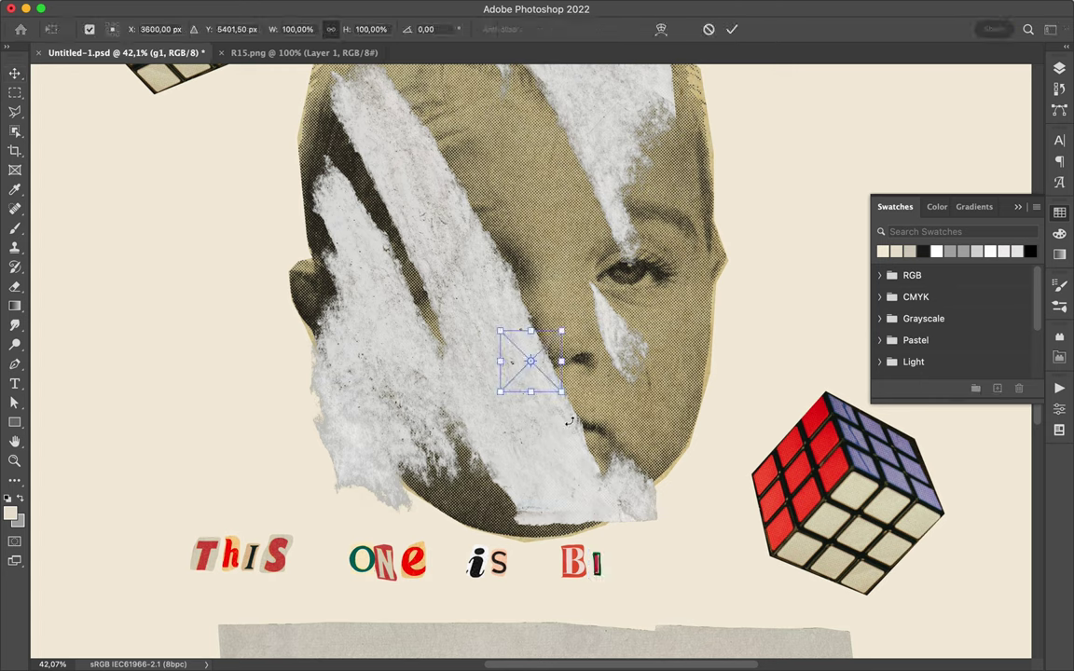
key("Return")
left_click_drag(528, 362, 608, 558)
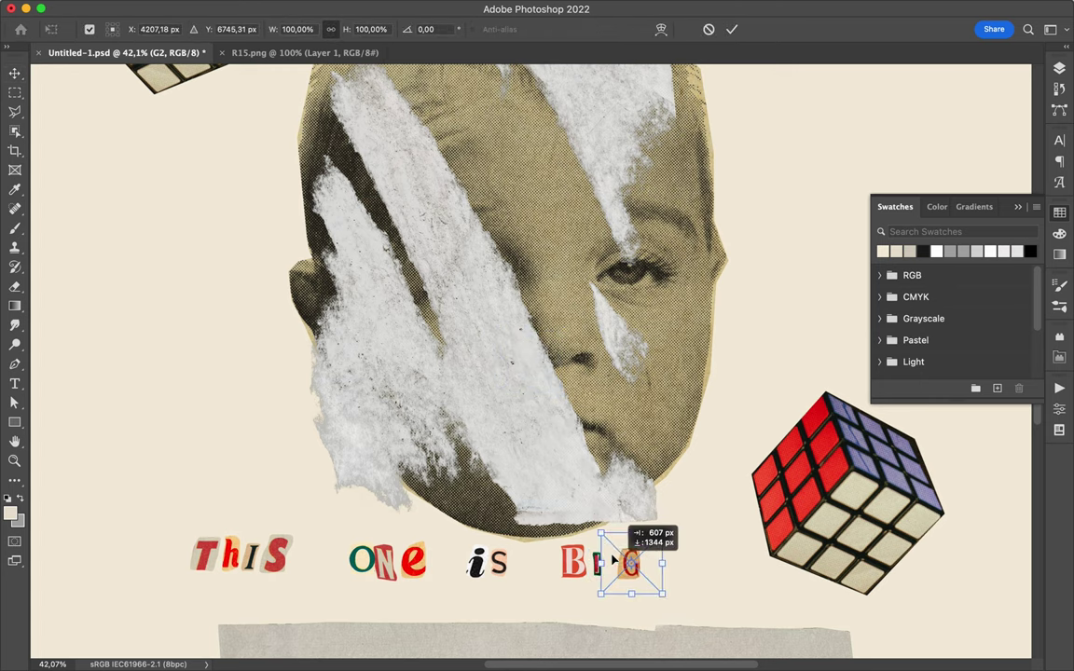
key("Return")
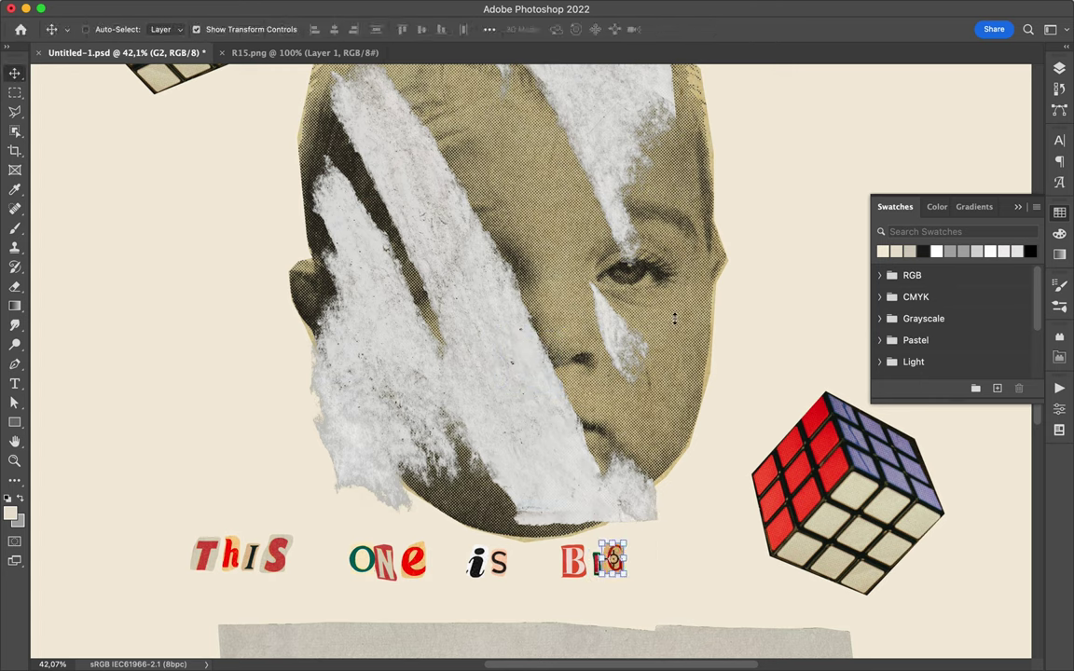
left_click(1059, 73)
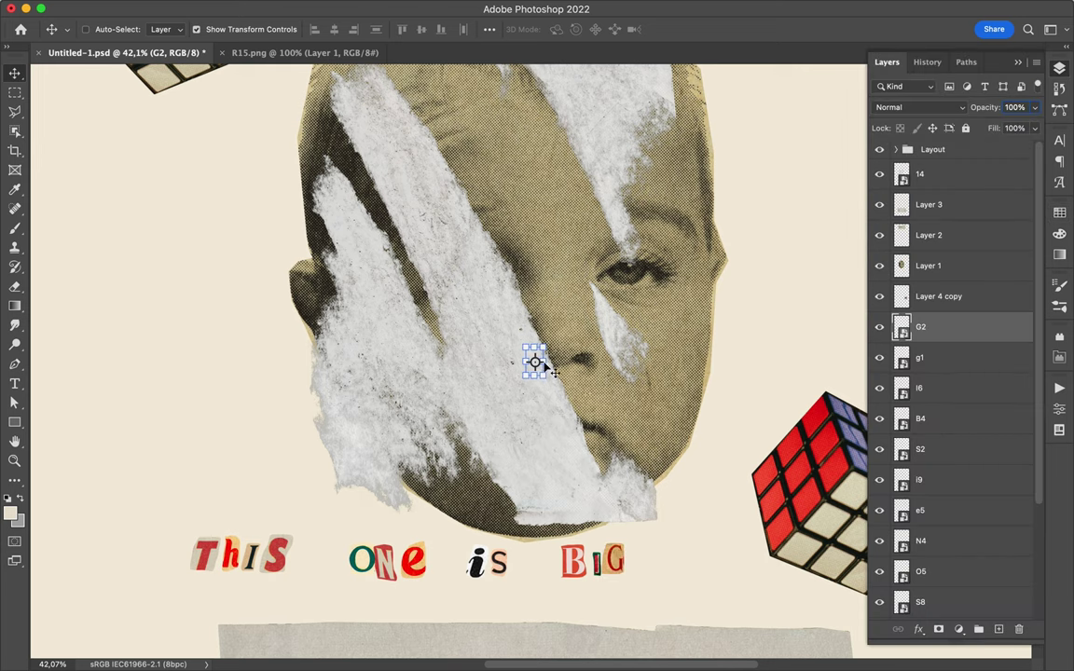
Step: Move the g1 letter into place beside 'BIG' in the caption
left_click_drag(628, 479, 639, 515)
left_click_drag(529, 351, 637, 558)
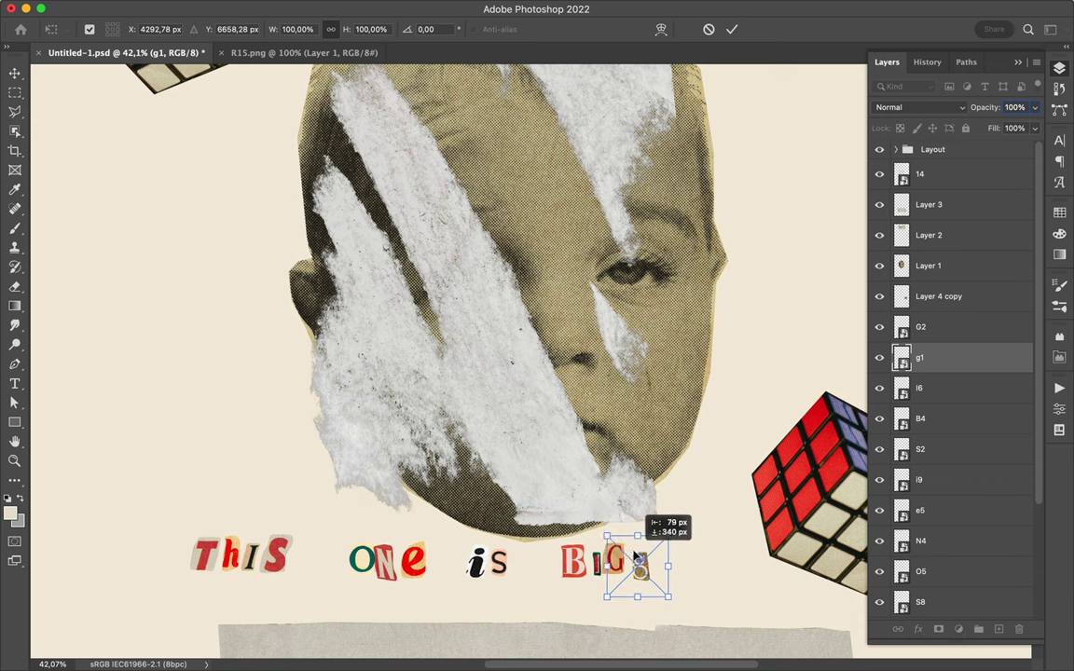
left_click_drag(637, 557, 633, 563)
key("Return")
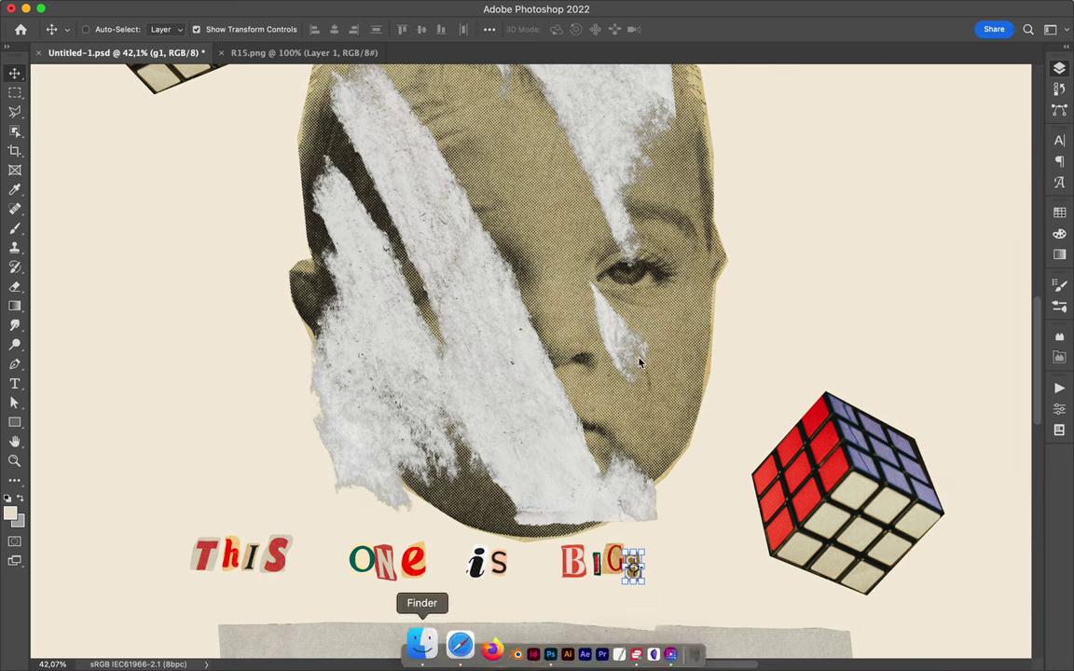
Step: Place the e8.png letter after the second G
left_click(421, 644)
scroll(708, 306, "up", 3)
scroll(708, 305, "up", 2)
left_click(698, 249)
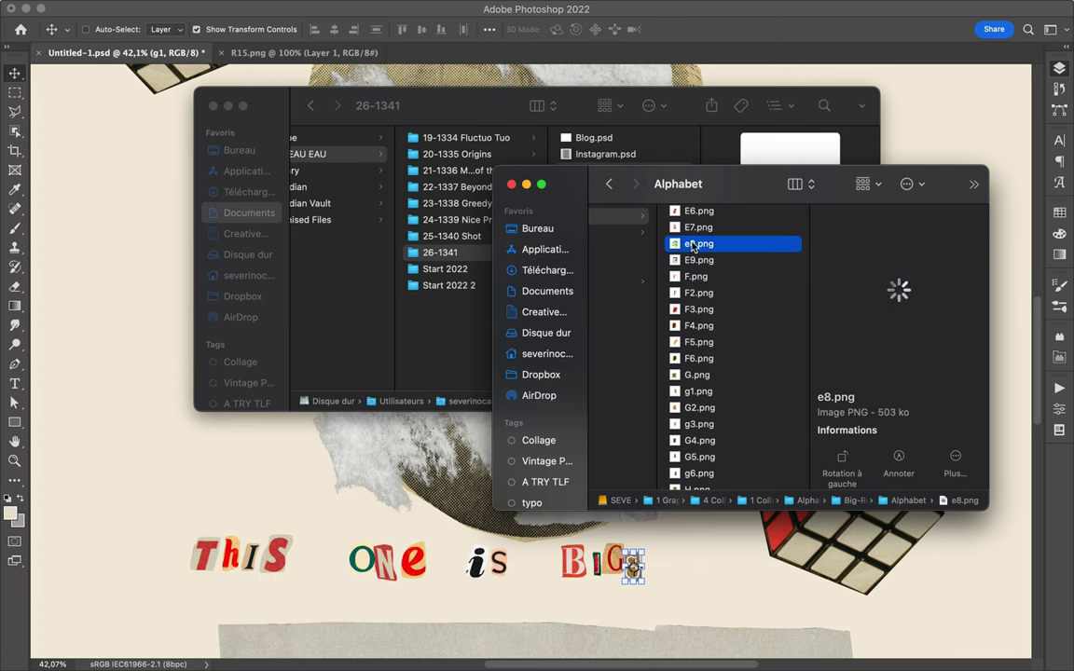
left_click_drag(667, 564, 671, 556)
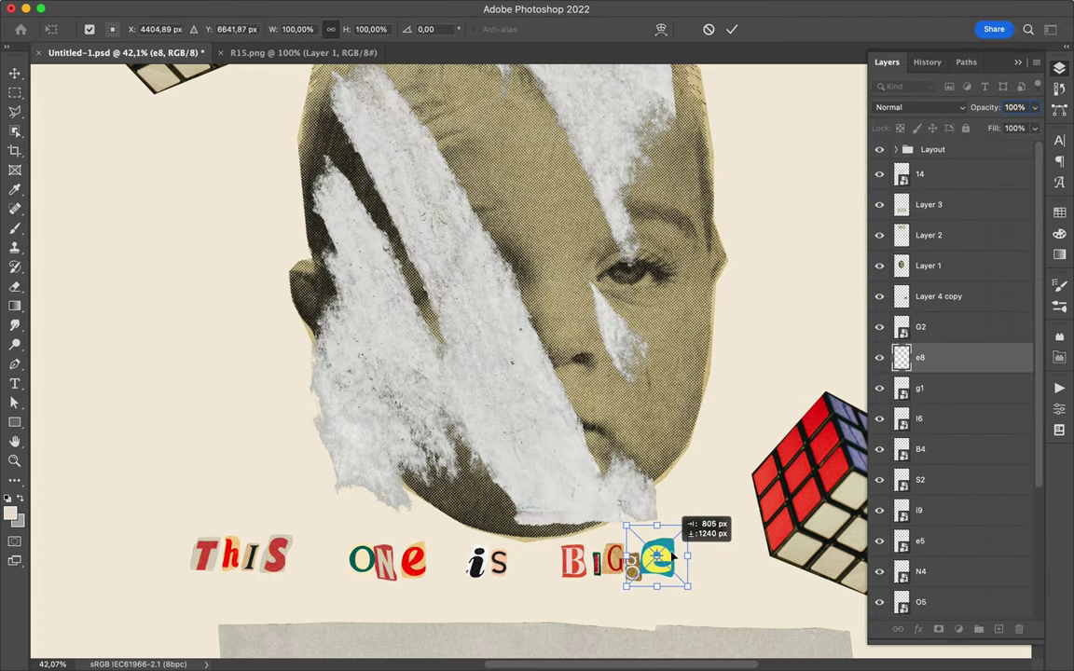
key("Return")
Step: Place the R5.png letter after the E and fit the poster on screen
left_click(424, 643)
scroll(714, 314, "down", 10)
left_click(697, 294)
mouse_move(732, 566)
left_mouse_down()
mouse_move(704, 567)
mouse_move(708, 576)
left_mouse_up()
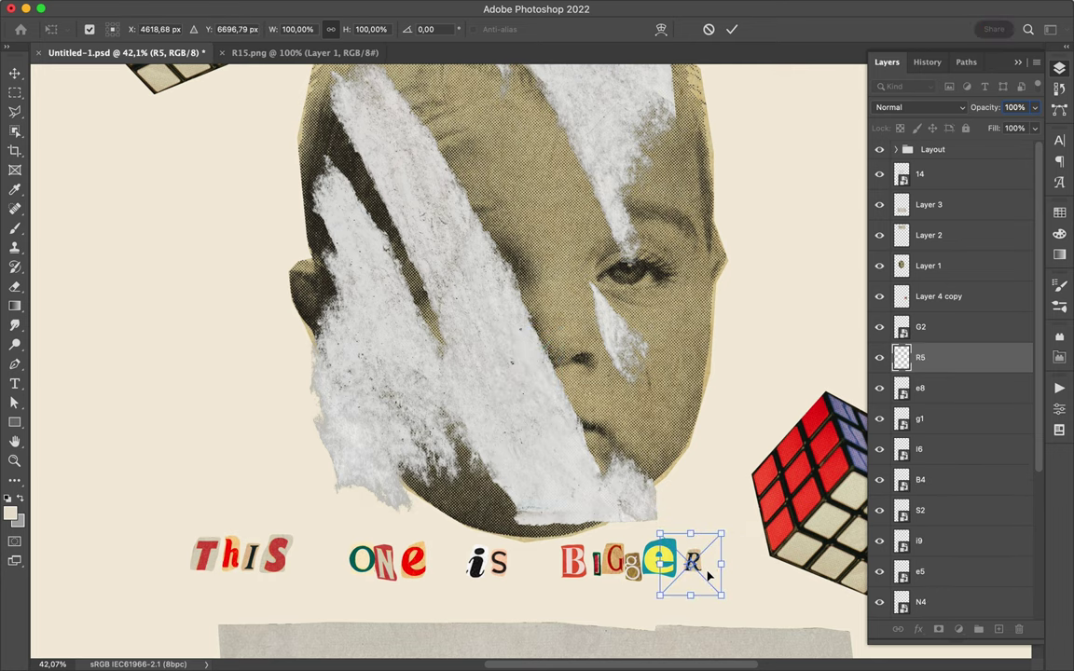
key("Return")
key("super+0")
left_click(942, 331)
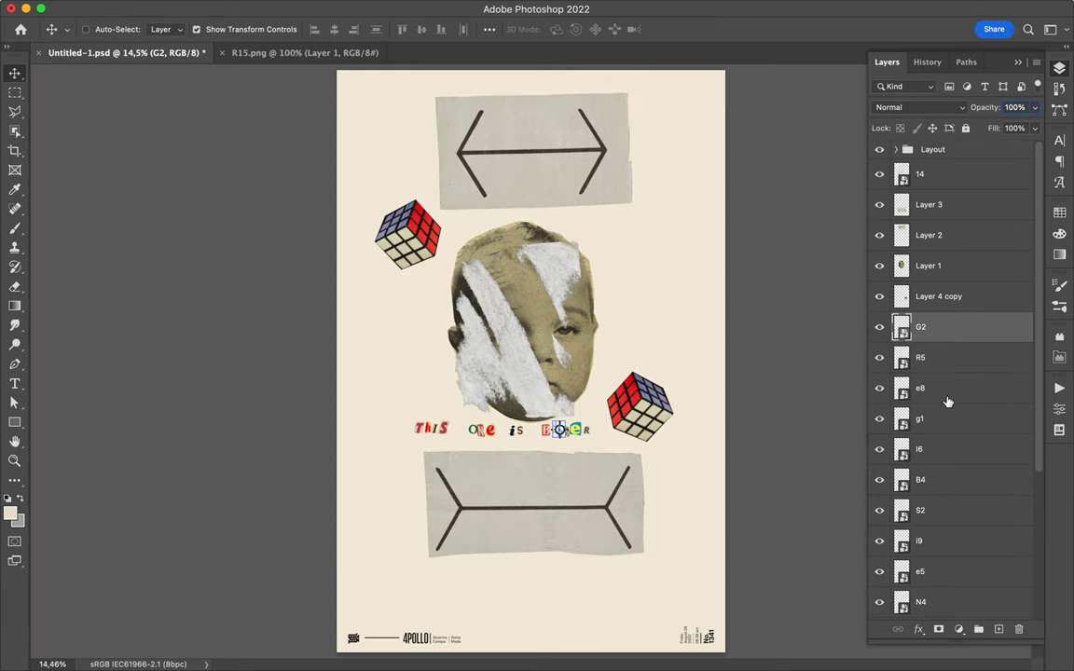
Step: Shift the caption letters right and down, then group them into Group 1
scroll(947, 403, "down", 5)
left_click(962, 556, "shift")
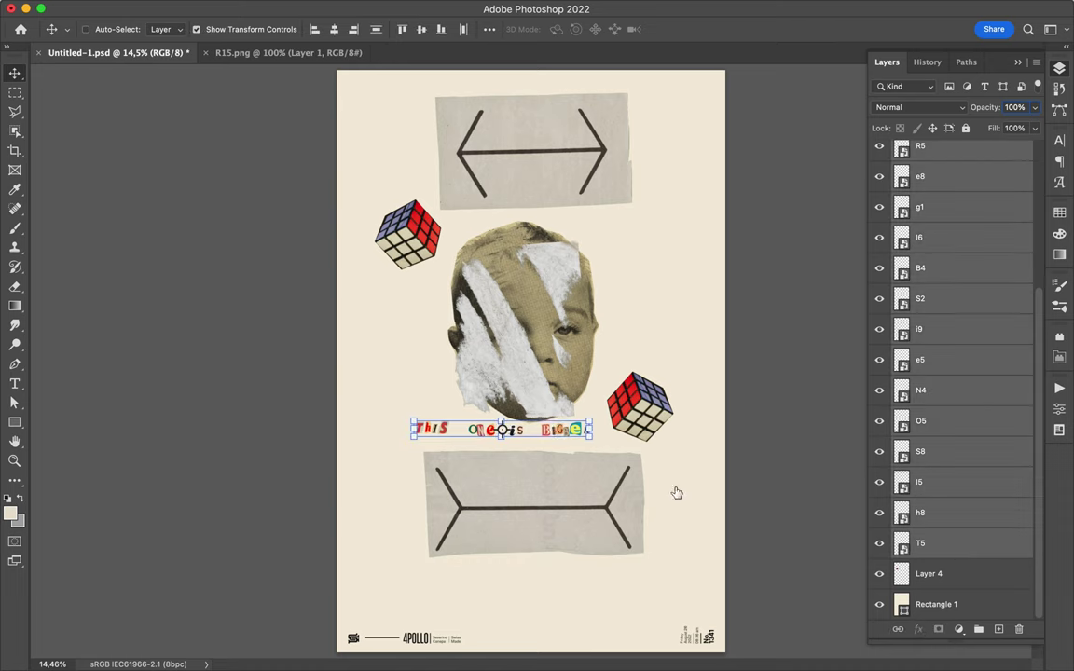
left_click_drag(559, 435, 589, 443)
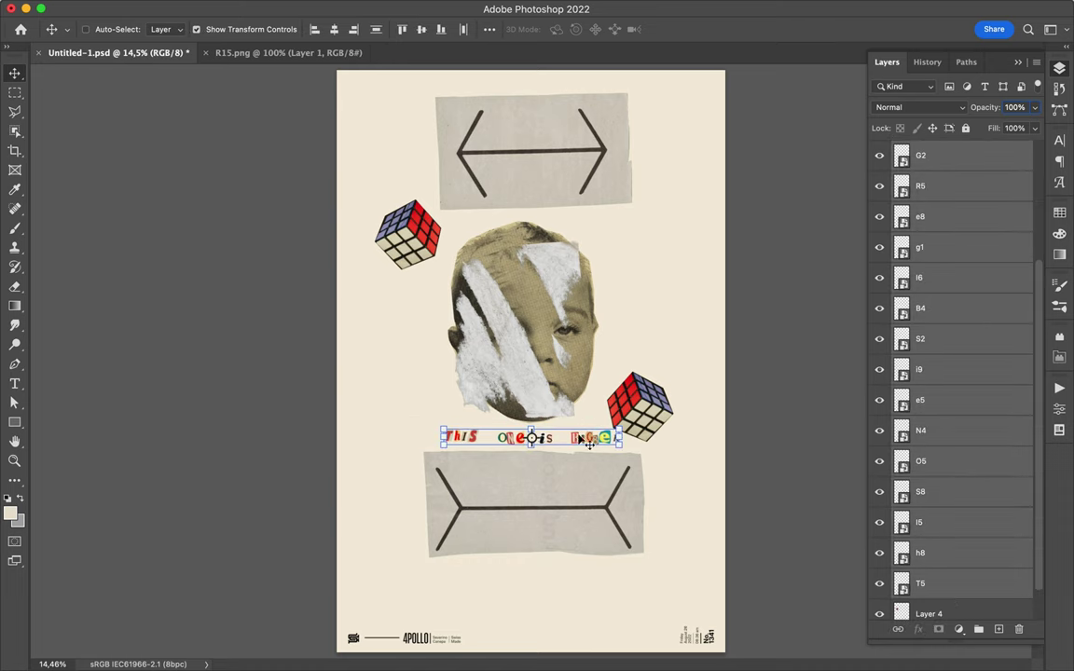
left_click(979, 630)
Step: Centre the baby face image horizontally on the poster
left_click(489, 29)
left_click(545, 167)
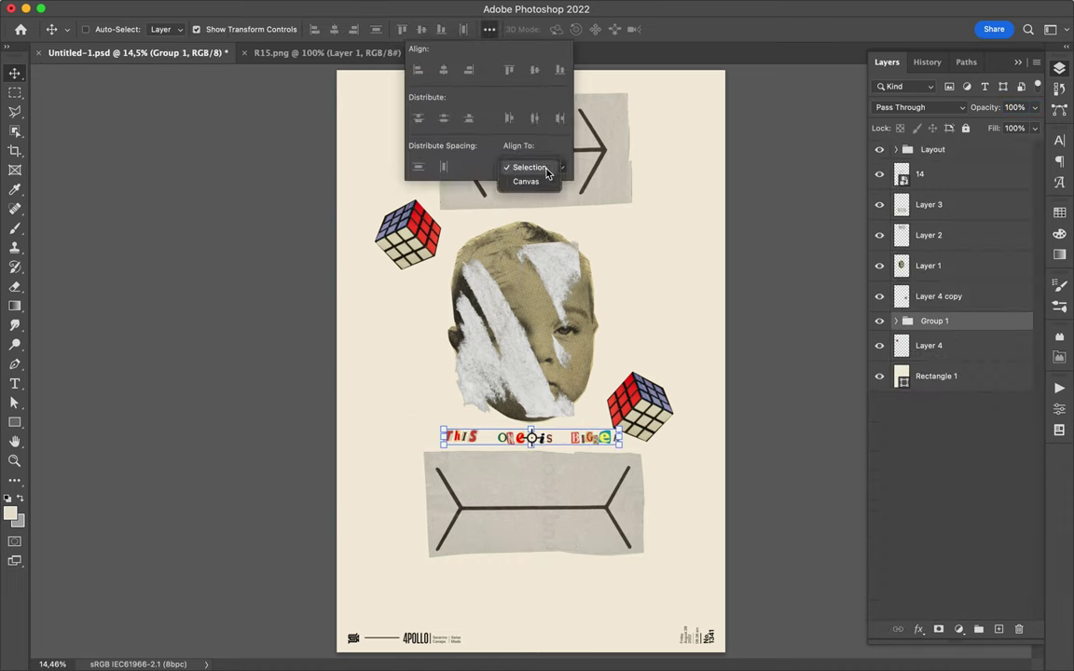
left_click(532, 304, "super")
left_click(334, 29)
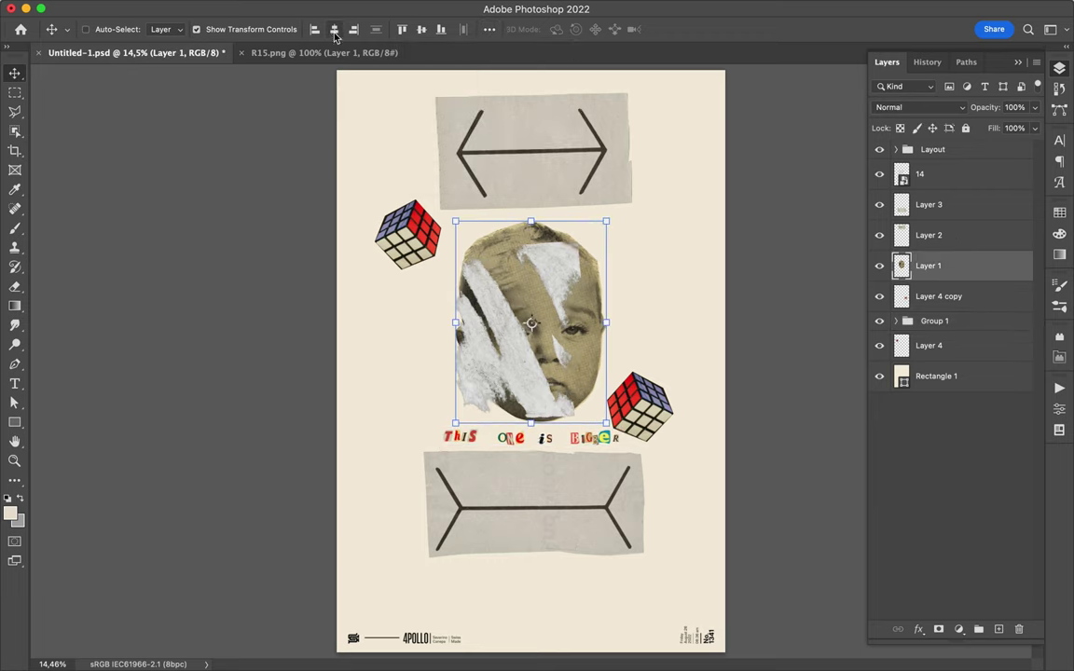
Step: Centre both arrow strips horizontally, nudge the lower Rubik's cube right, and save
left_click(494, 366, "super")
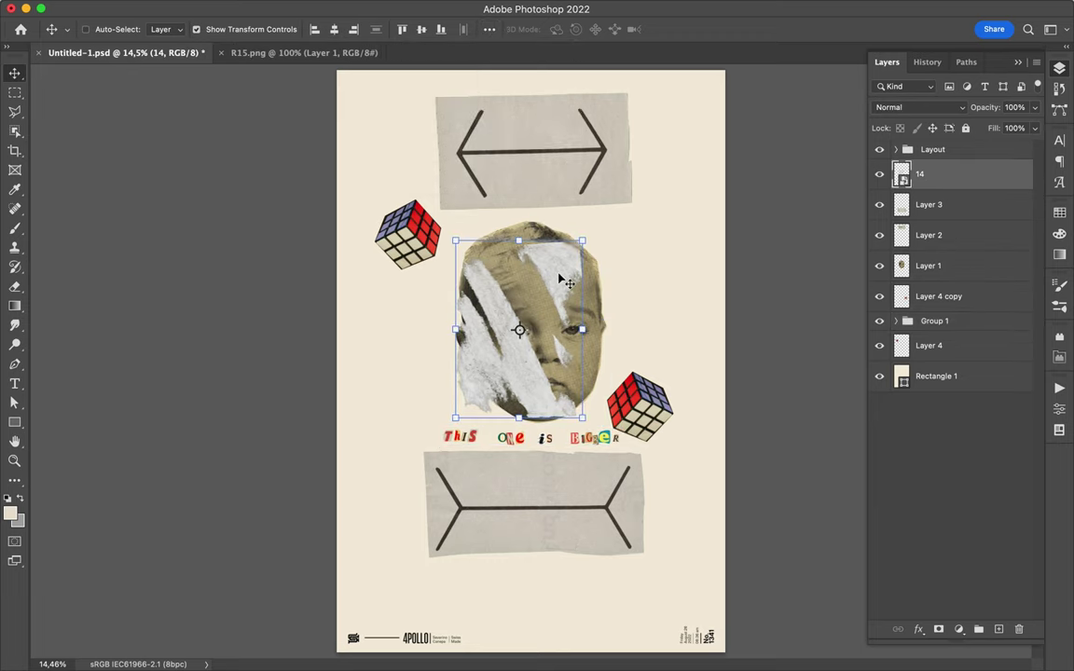
left_click(575, 203, "super")
left_click(533, 503, "shift+super")
left_click(334, 30)
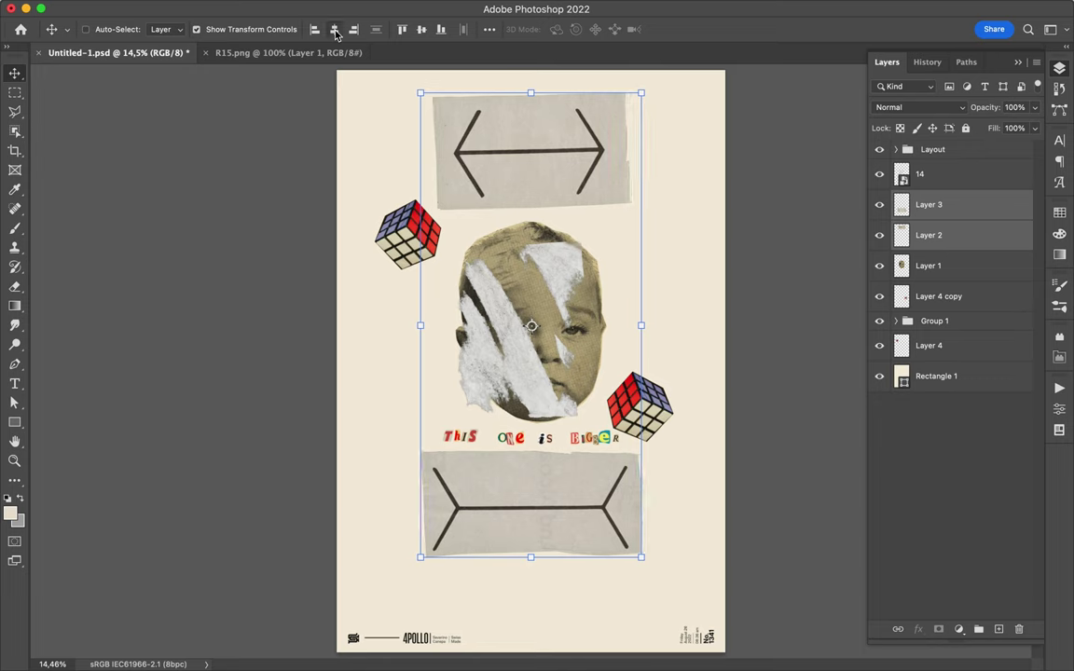
left_click_drag(652, 424, 667, 431)
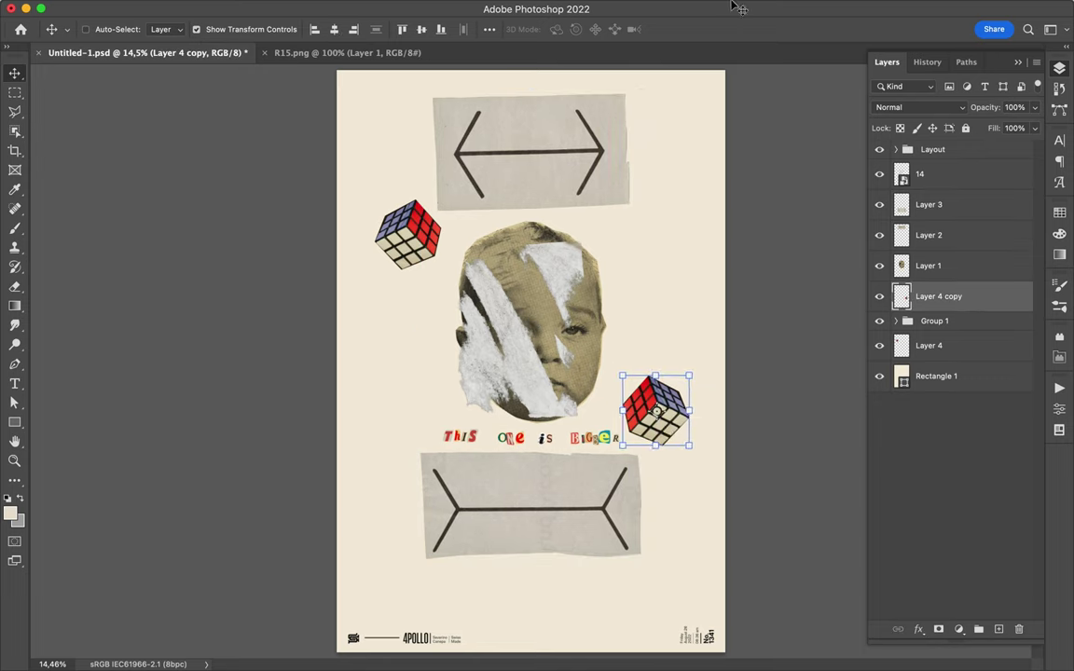
key("super+s")
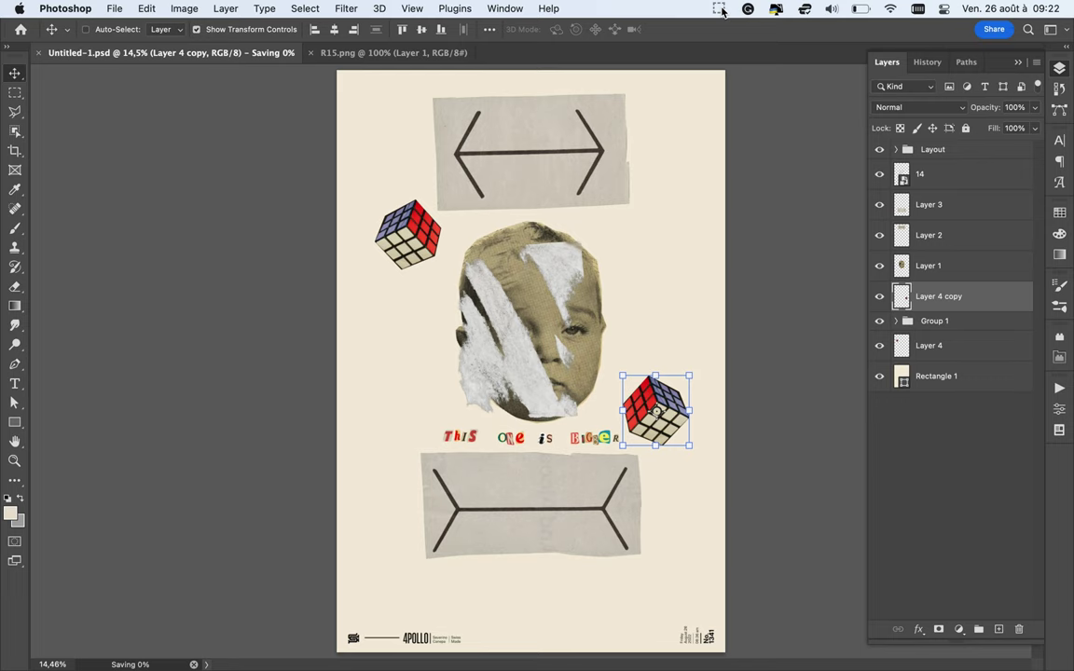
Step: Change the Rectangle 1 background fill from cream to a pale grey using the Eyedropper
left_click(696, 346, "super")
key("i")
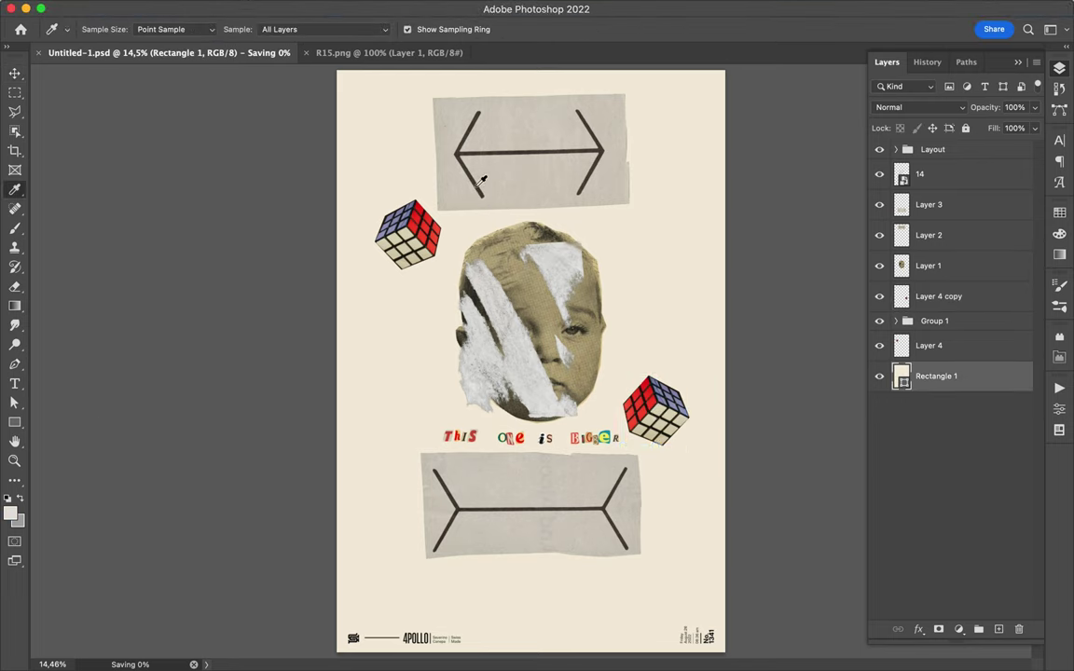
left_click(883, 251)
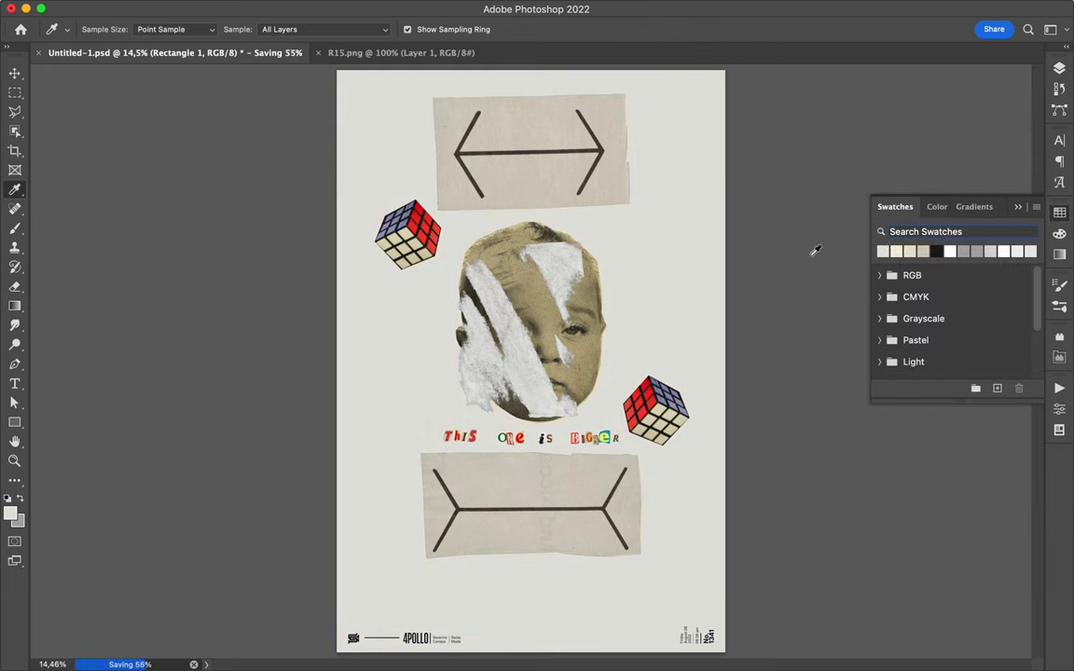
left_click_drag(635, 456, 556, 491)
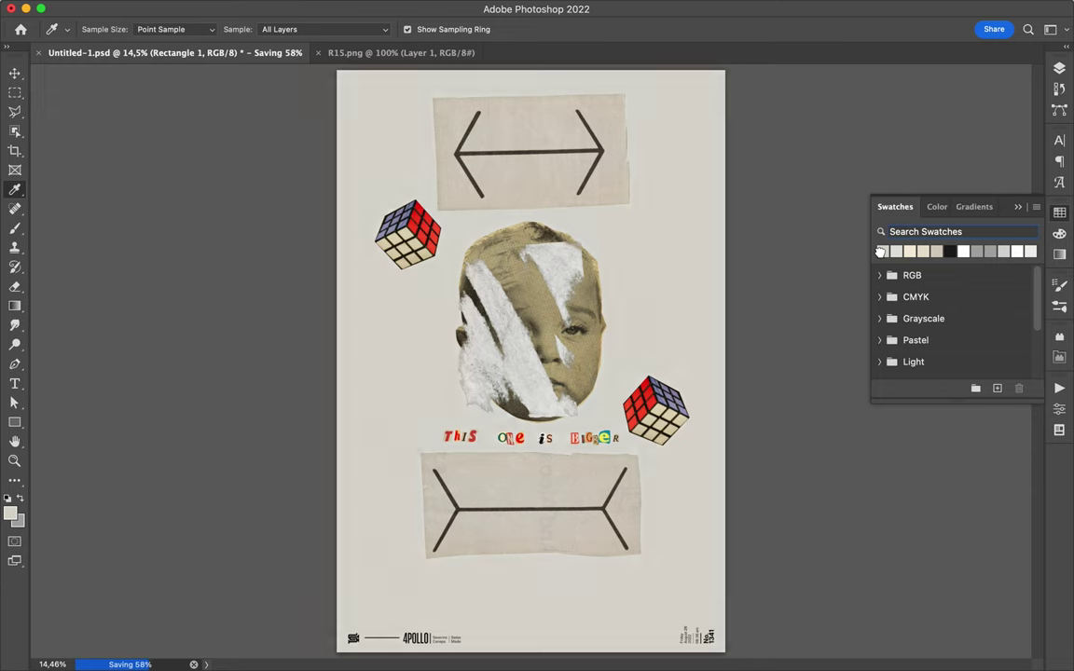